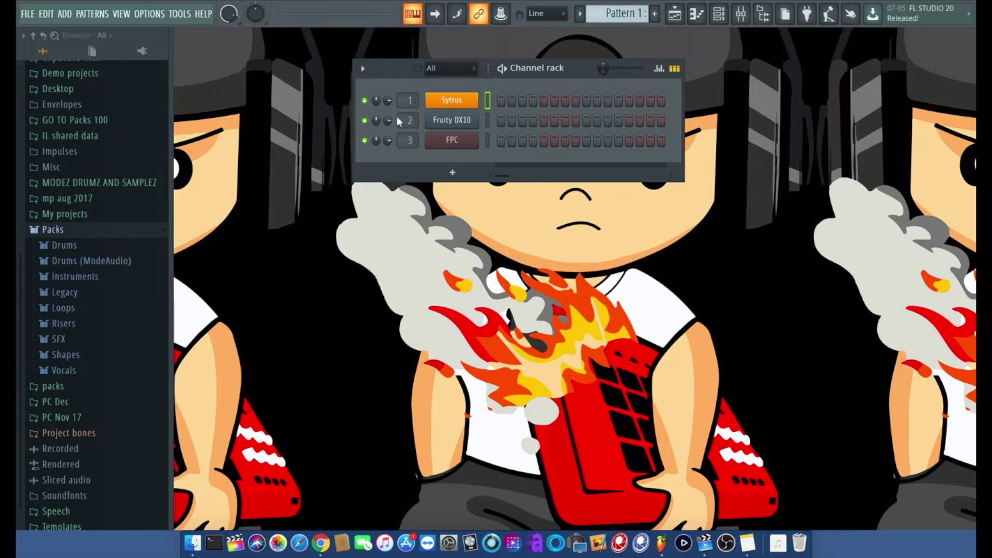
Examine the mixer, hide it again and return to the channel rack.
{"action": "left_click", "coordinate": [742, 15]}
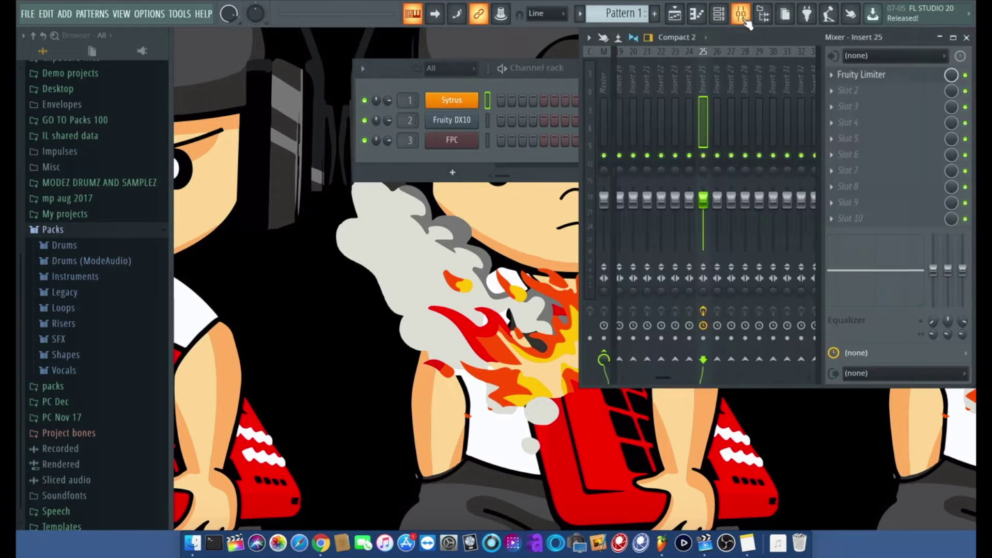
{"action": "left_click", "coordinate": [743, 18]}
{"action": "left_click", "coordinate": [719, 16]}
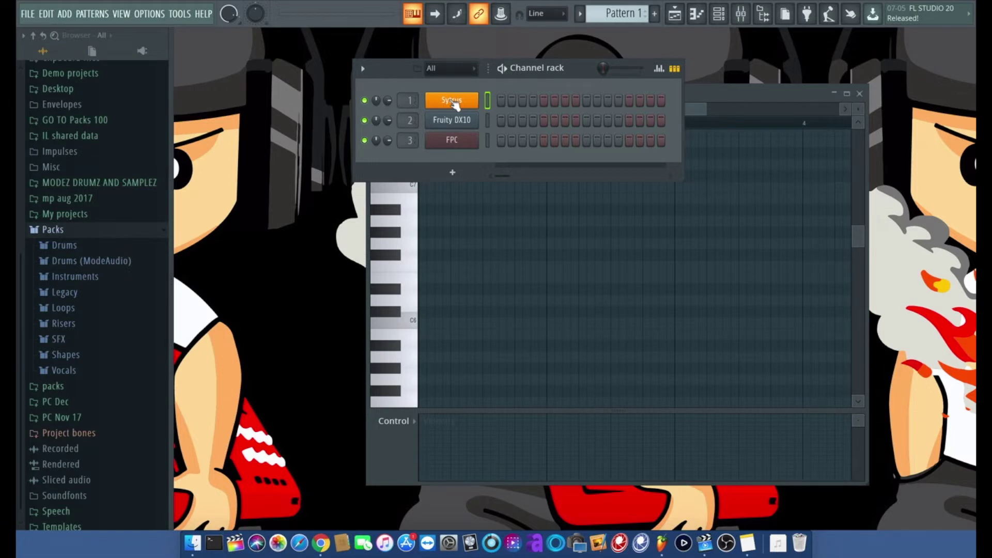
Examine the main settings of the Sytrus instrument on the first channel, then close its window.
{"action": "left_click", "coordinate": [453, 100]}
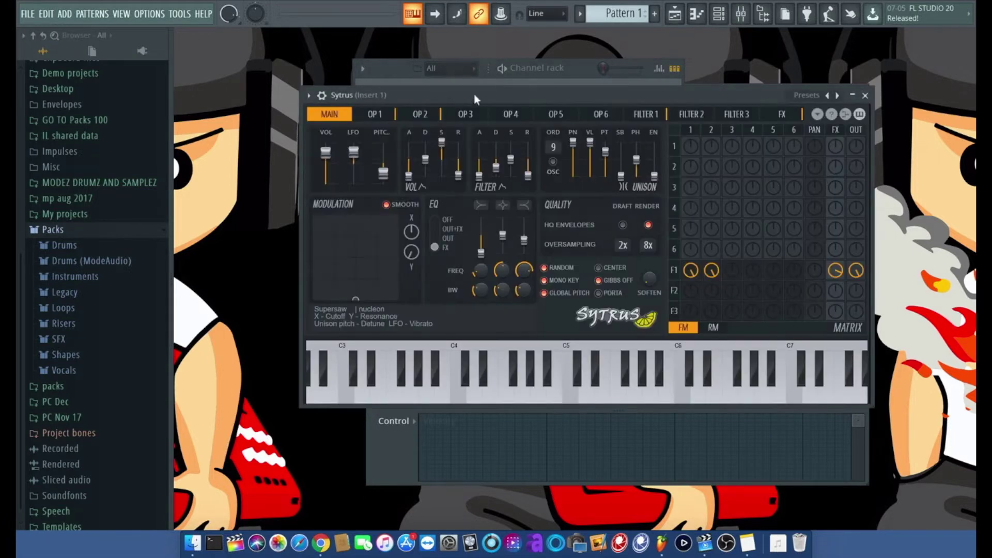
{"action": "left_click_drag", "start_coordinate": [510, 92], "coordinate": [465, 54]}
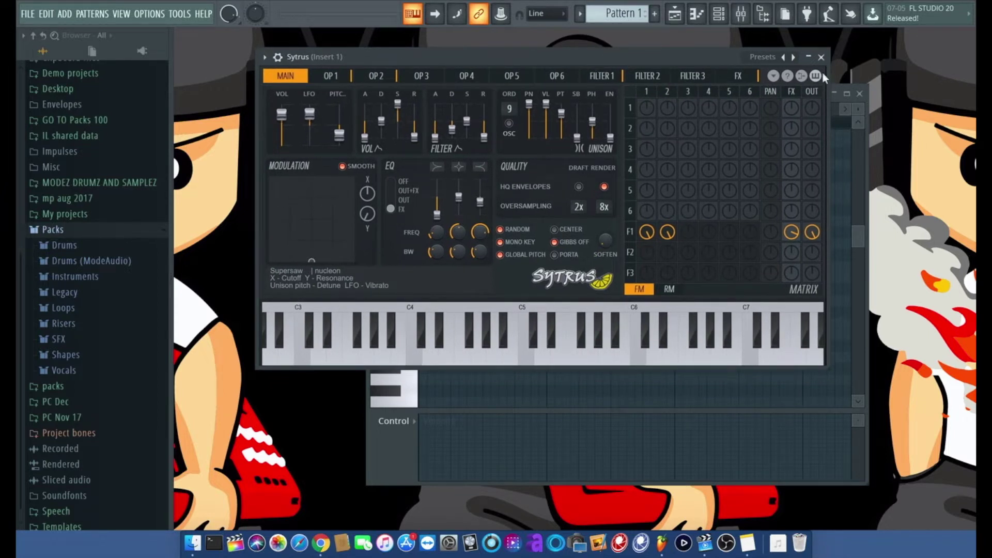
{"action": "left_click", "coordinate": [821, 58]}
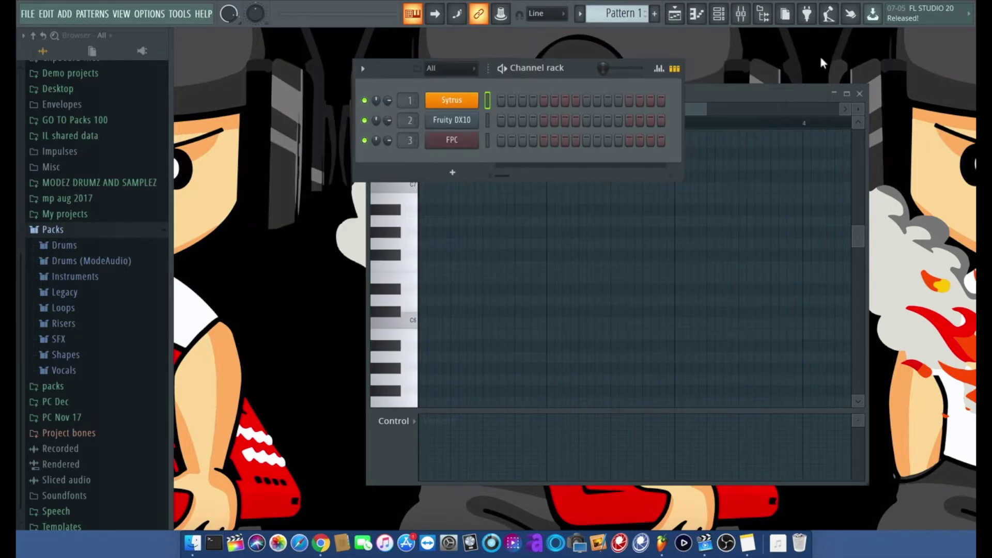
{"action": "left_click", "coordinate": [451, 101]}
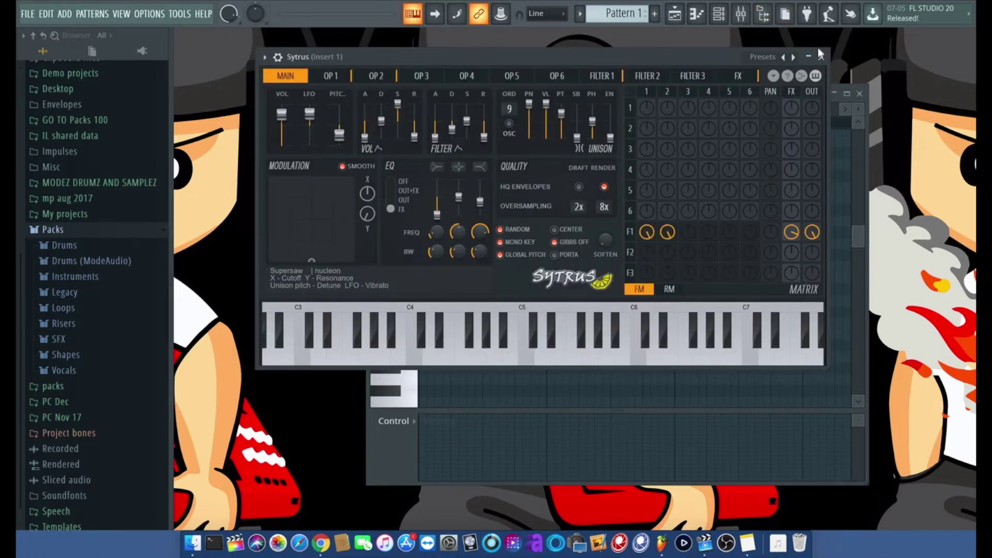
{"action": "left_click", "coordinate": [821, 58]}
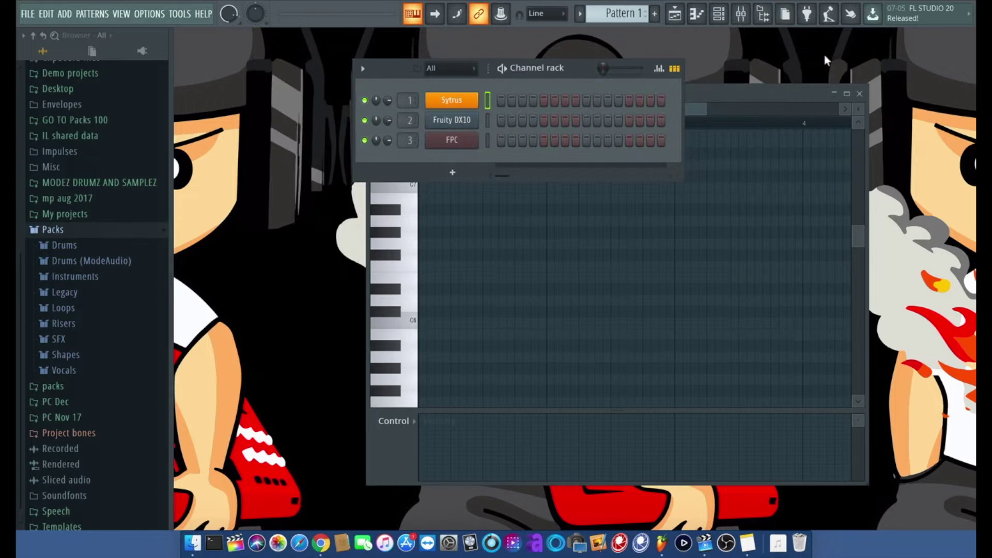
Examine the Fruity DX10 and FPC instruments, auditioning FPC's Snare 2 and Mid Tom pads, and close both.
{"action": "left_click", "coordinate": [453, 120]}
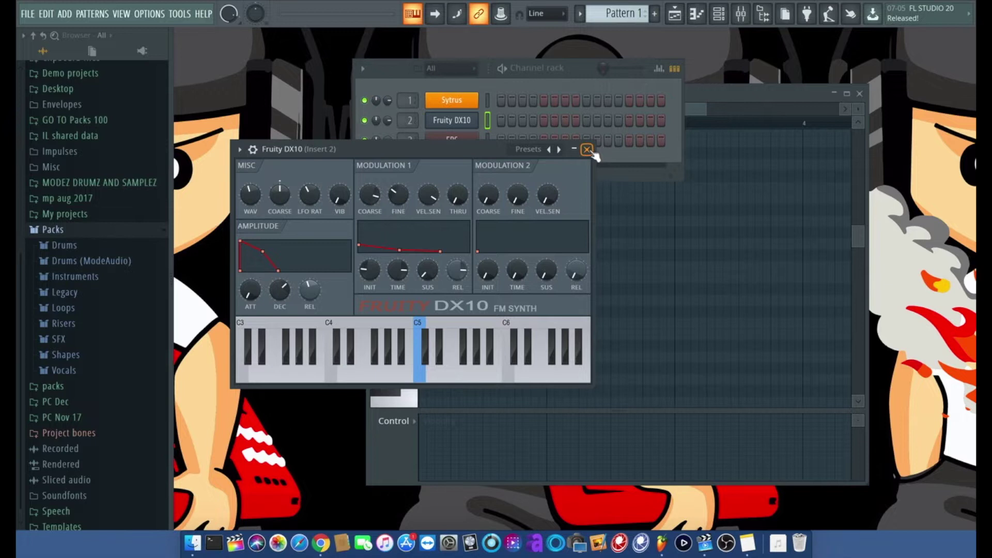
{"action": "left_click", "coordinate": [588, 149]}
{"action": "left_click", "coordinate": [454, 140]}
{"action": "left_click", "coordinate": [513, 265]}
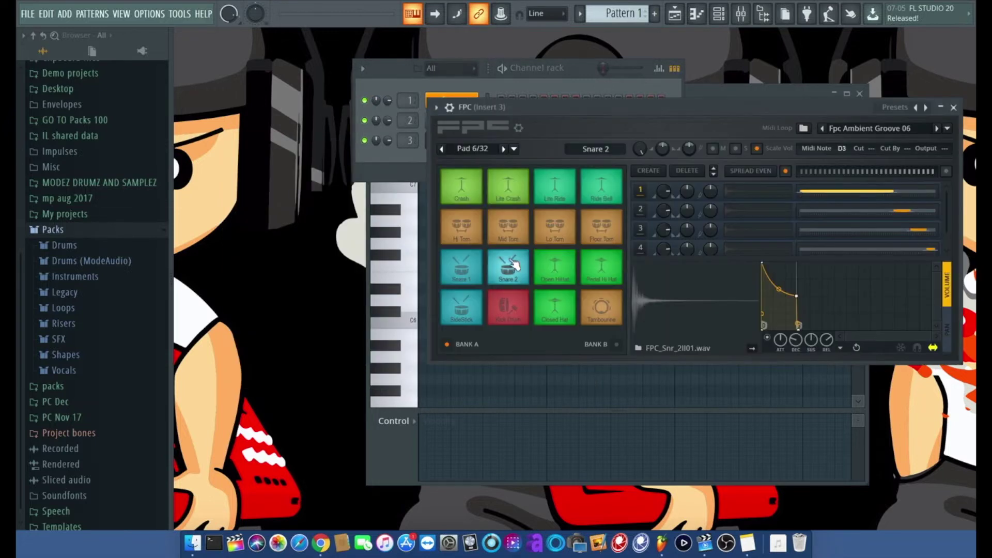
{"action": "left_click", "coordinate": [509, 235]}
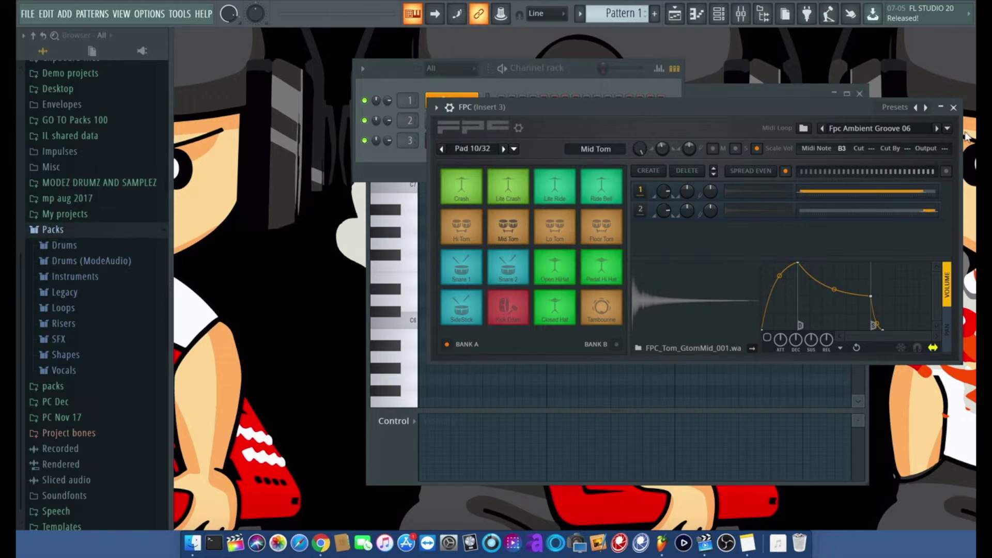
{"action": "left_click", "coordinate": [953, 107]}
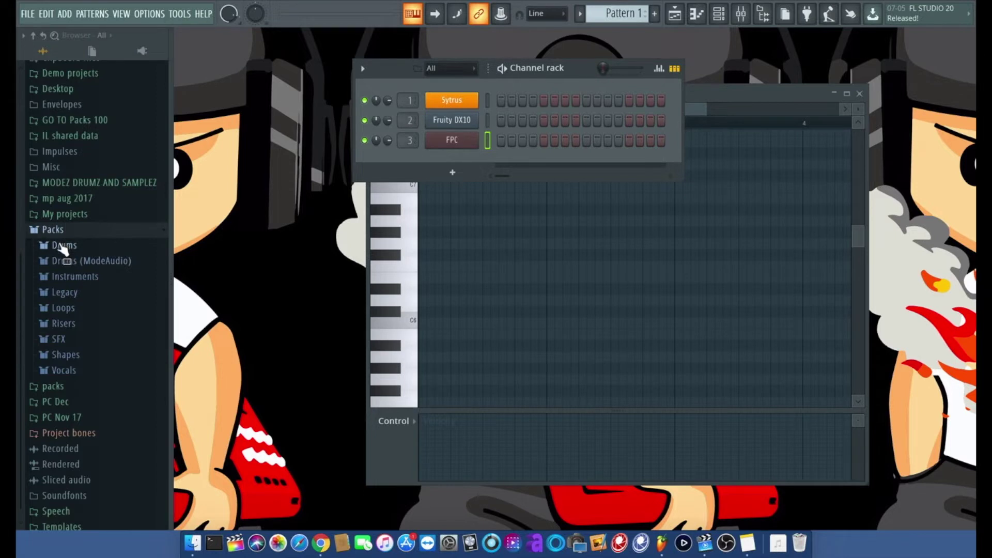
Add the HIP_Hat_6 and HIP_Kick samples from the Legacy drum pack's HipHop folder as new channels.
{"action": "left_click", "coordinate": [65, 261]}
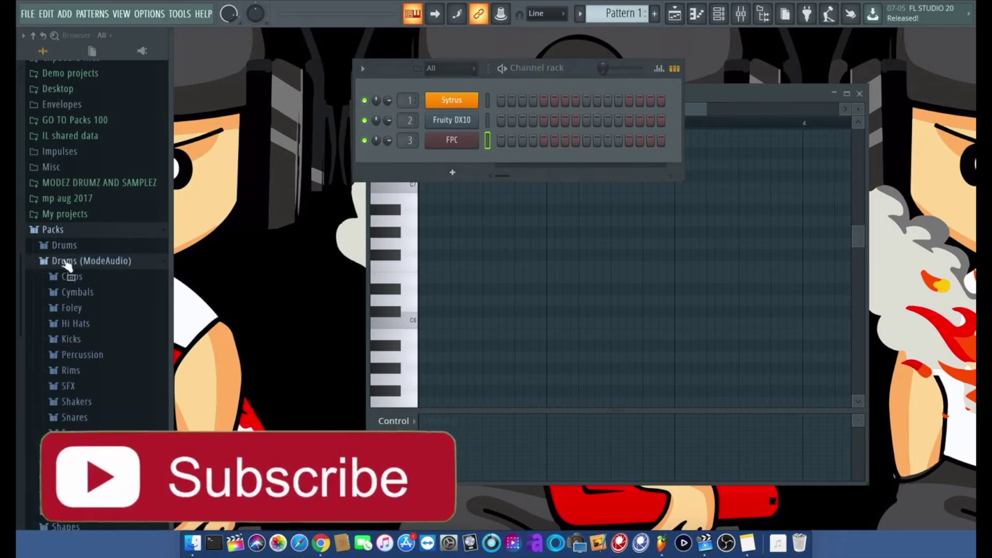
{"action": "left_click", "coordinate": [64, 245]}
{"action": "left_click", "coordinate": [63, 416]}
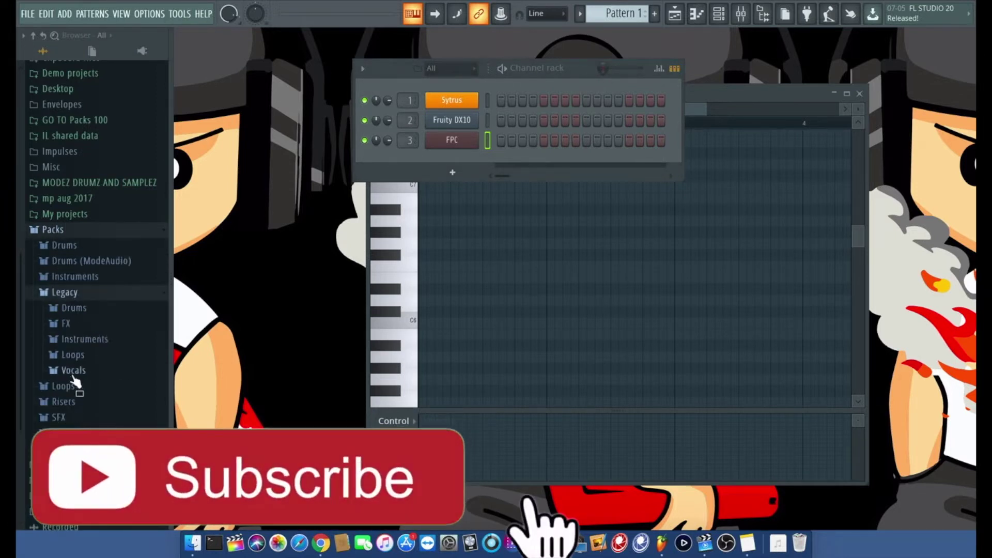
{"action": "left_click", "coordinate": [74, 307]}
{"action": "left_click", "coordinate": [85, 354]}
{"action": "left_click_drag", "start_coordinate": [86, 382], "coordinate": [458, 159]}
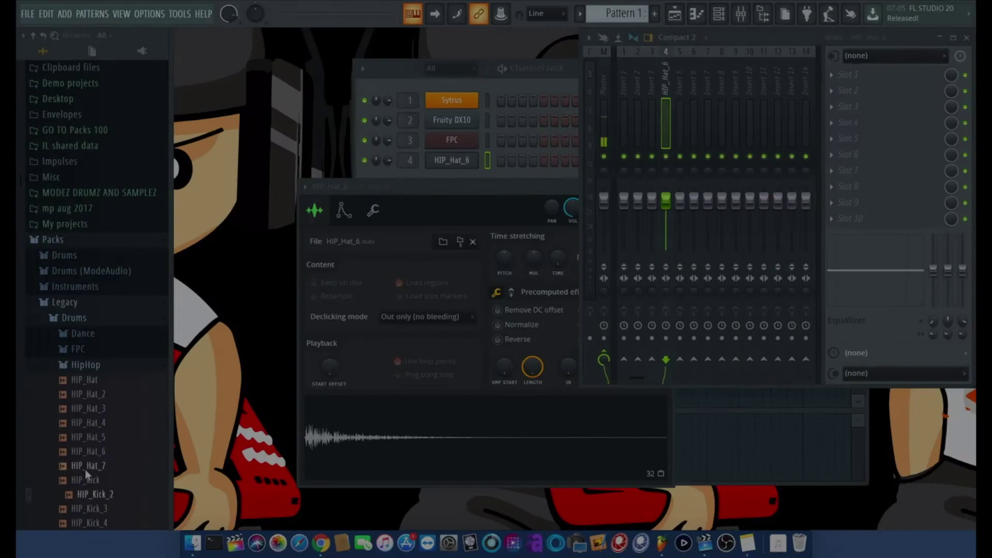
{"action": "scroll", "coordinate": [84, 469], "scroll_direction": "down", "scroll_amount": 3}
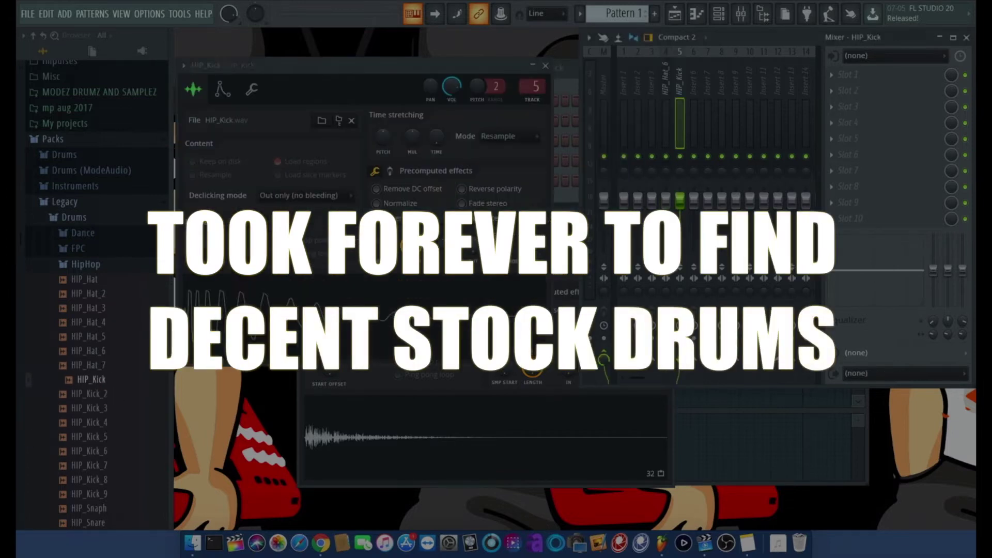
Audition the HIP_Snare samples in the Legacy HipHop drum folder.
{"action": "scroll", "coordinate": [89, 441], "scroll_direction": "down", "scroll_amount": 4}
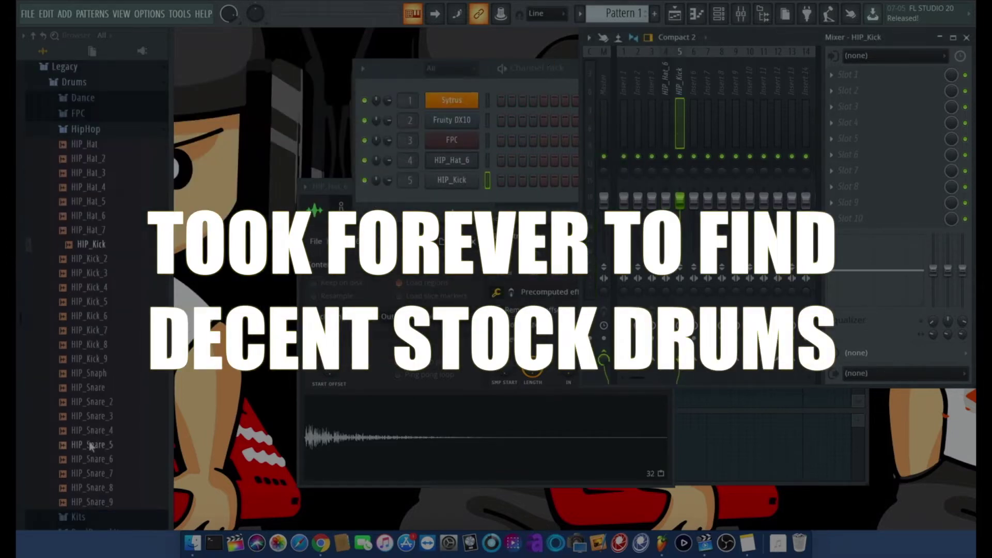
{"action": "left_click", "coordinate": [93, 401]}
{"action": "key", "text": "Down"}
{"action": "key", "text": "Down"}
{"action": "key", "text": "Down"}
{"action": "key", "text": "Down"}
{"action": "key", "text": "Down"}
{"action": "key", "text": "Down"}
{"action": "key", "text": "Down"}
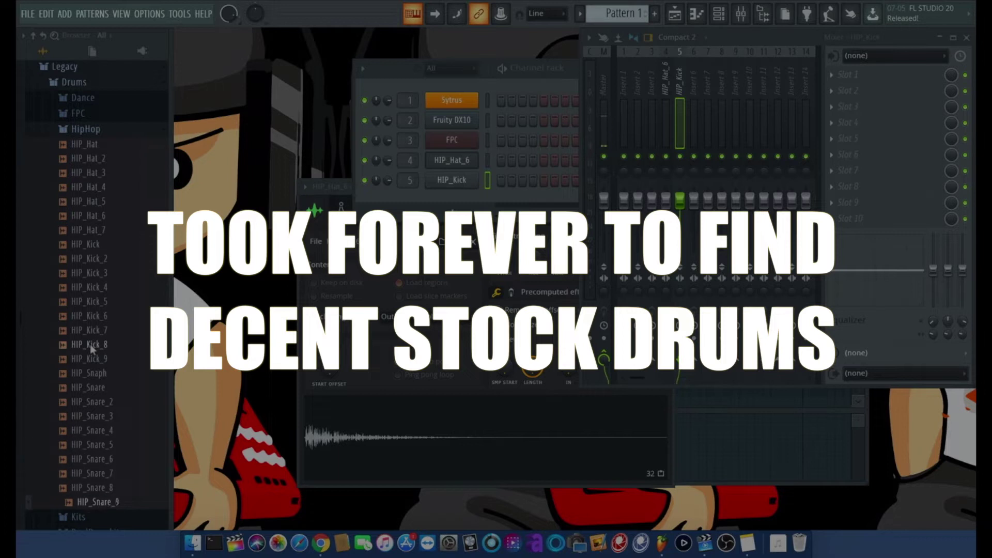
{"action": "key", "text": "Up"}
{"action": "key", "text": "Up"}
{"action": "key", "text": "Up"}
{"action": "key", "text": "Up"}
{"action": "key", "text": "Up"}
{"action": "key", "text": "Up"}
{"action": "key", "text": "Up"}
{"action": "key", "text": "Up"}
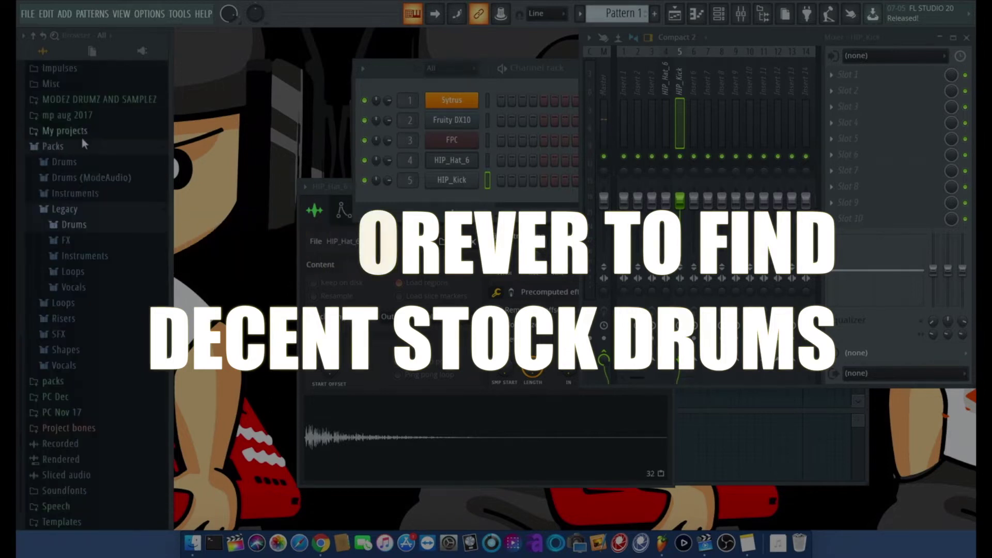
Leave the Legacy drums and audition the snares in the Drums (ModeAudio) pack.
{"action": "key", "text": "Down"}
{"action": "key", "text": "Down"}
{"action": "key", "text": "Down"}
{"action": "key", "text": "Down"}
{"action": "key", "text": "Down"}
{"action": "key", "text": "Down"}
{"action": "key", "text": "Down"}
{"action": "key", "text": "Down"}
{"action": "key", "text": "Down"}
{"action": "key", "text": "Down"}
{"action": "key", "text": "Down"}
{"action": "key", "text": "Down"}
{"action": "key", "text": "Down"}
{"action": "key", "text": "Down"}
{"action": "key", "text": "Down"}
{"action": "key", "text": "Down"}
{"action": "key", "text": "Down"}
{"action": "key", "text": "Down"}
{"action": "key", "text": "Down"}
{"action": "key", "text": "Down"}
{"action": "left_click", "coordinate": [84, 129]}
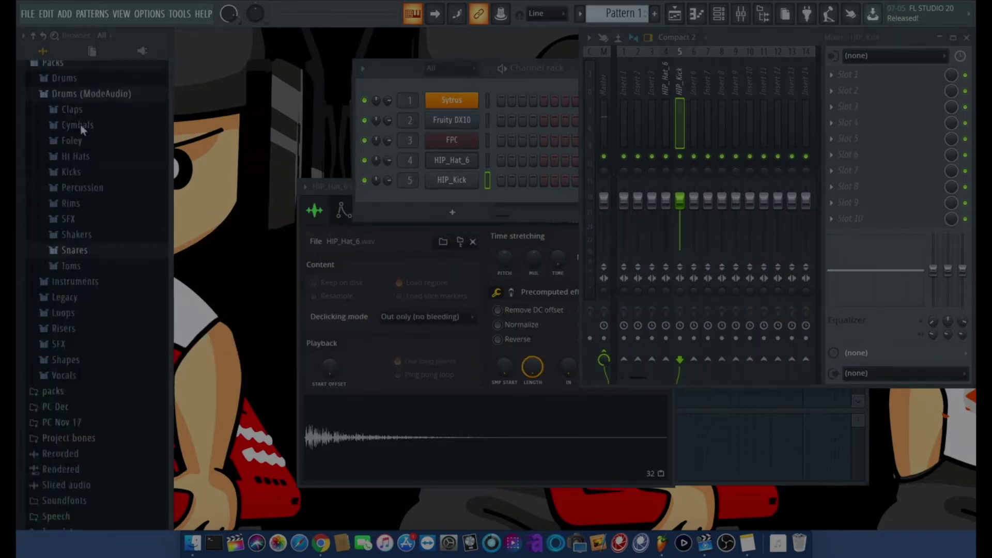
Audition the snare samples in the Snares folder of the Packs Drums collection.
{"action": "scroll", "coordinate": [84, 128], "scroll_direction": "up", "scroll_amount": 4}
{"action": "left_click", "coordinate": [69, 241]}
{"action": "left_click", "coordinate": [76, 349]}
{"action": "left_click", "coordinate": [79, 376]}
{"action": "key", "text": "Down"}
{"action": "key", "text": "Down"}
{"action": "key", "text": "Down"}
{"action": "key", "text": "Down"}
{"action": "key", "text": "Down"}
{"action": "key", "text": "Down"}
{"action": "key", "text": "Down"}
{"action": "key", "text": "Down"}
{"action": "key", "text": "Down"}
{"action": "key", "text": "Down"}
{"action": "key", "text": "Down"}
{"action": "key", "text": "Down"}
{"action": "key", "text": "Down"}
{"action": "key", "text": "Down"}
{"action": "key", "text": "Down"}
{"action": "key", "text": "Down"}
{"action": "key", "text": "Down"}
{"action": "key", "text": "Down"}
{"action": "key", "text": "Down"}
{"action": "key", "text": "Down"}
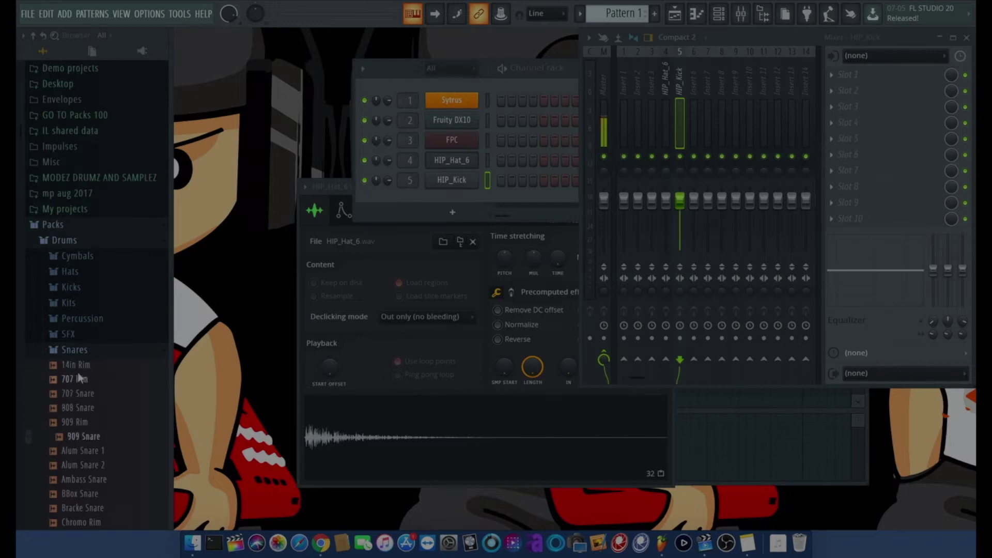
{"action": "key", "text": "Down"}
{"action": "key", "text": "Down"}
{"action": "key", "text": "Down"}
{"action": "key", "text": "Down"}
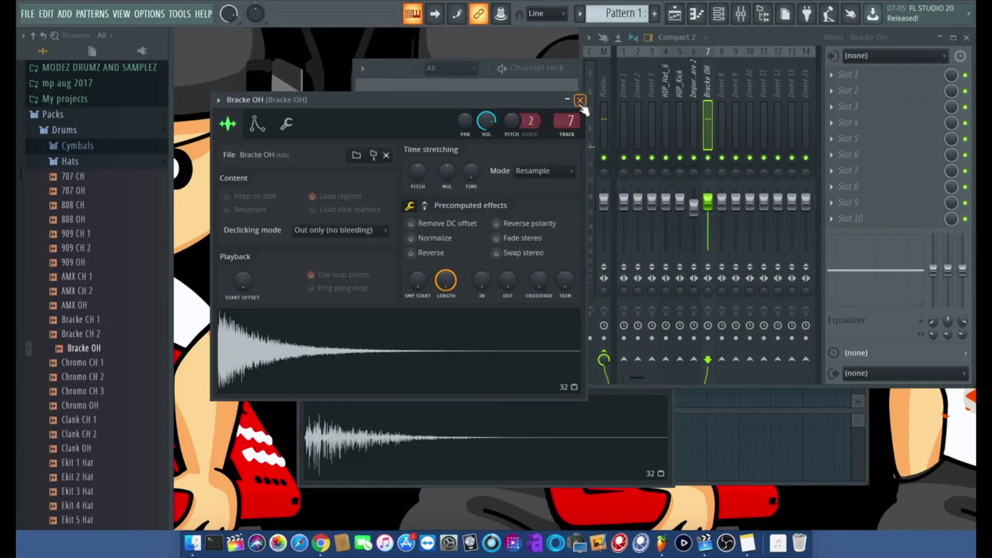
Close the Bracke OH sample window and load the synth string preset Angelic whistle into the Sytrus channel.
{"action": "left_click", "coordinate": [579, 101]}
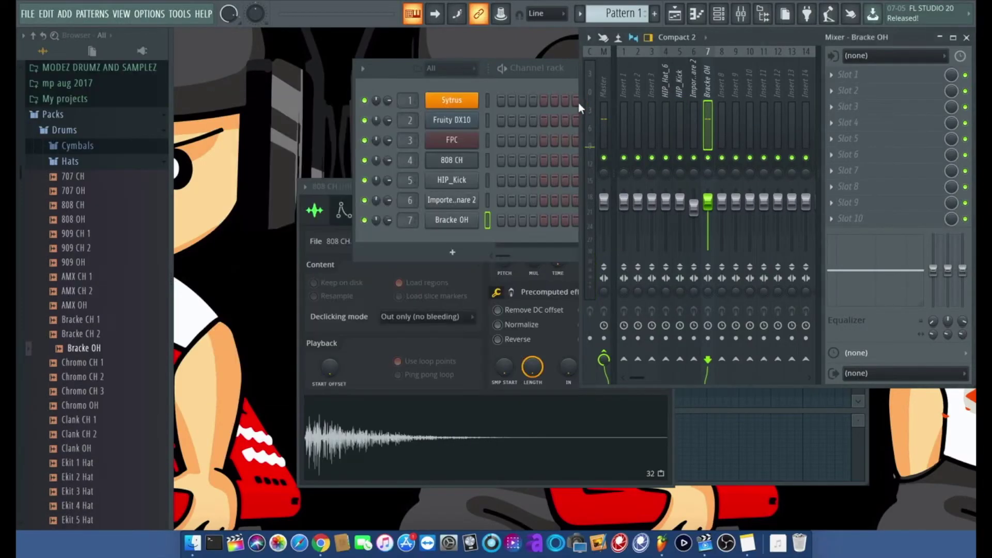
{"action": "right_click", "coordinate": [463, 103]}
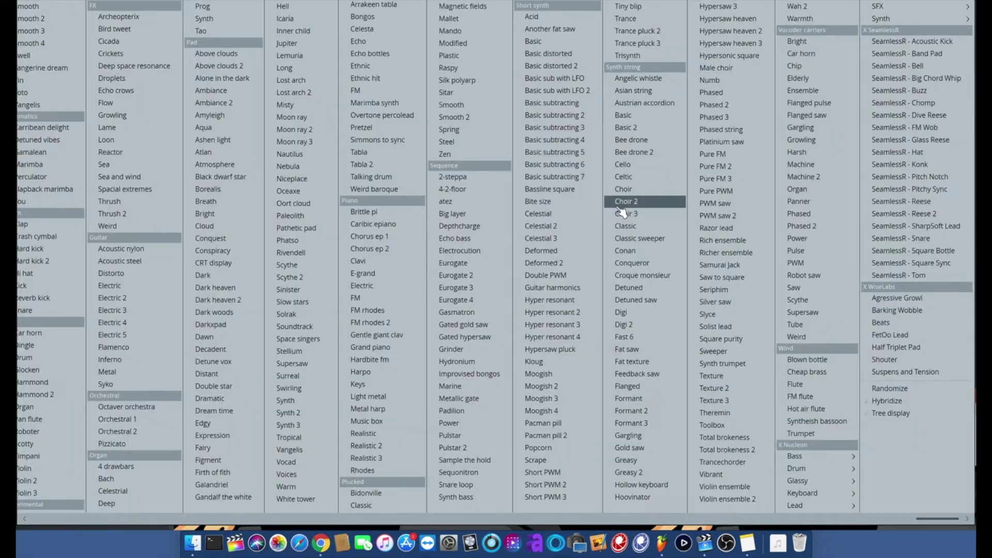
{"action": "left_click", "coordinate": [638, 79]}
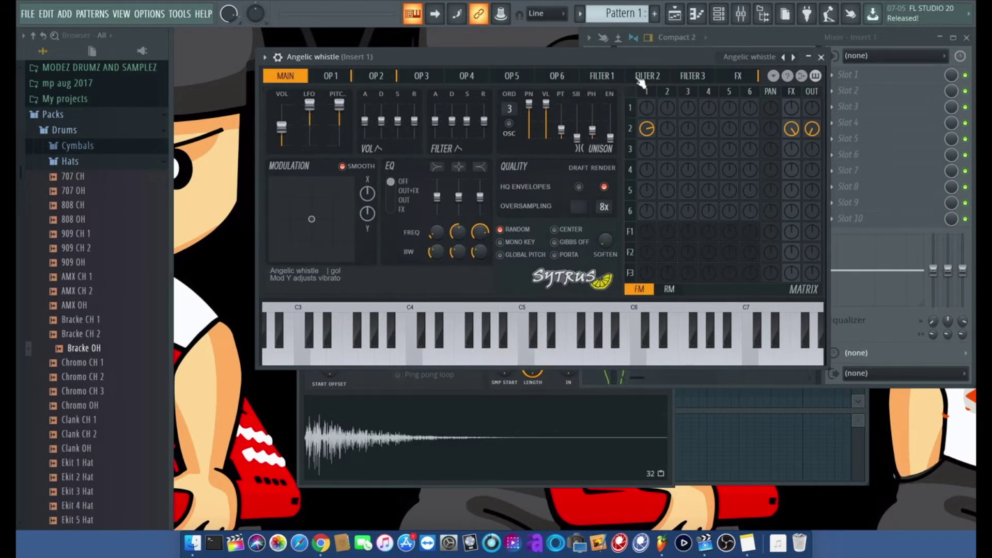
Open the piano roll for the Angelic whistle channel and audition notes down to C4.
{"action": "key", "text": "F7"}
{"action": "left_click", "coordinate": [401, 166]}
{"action": "left_click", "coordinate": [416, 205]}
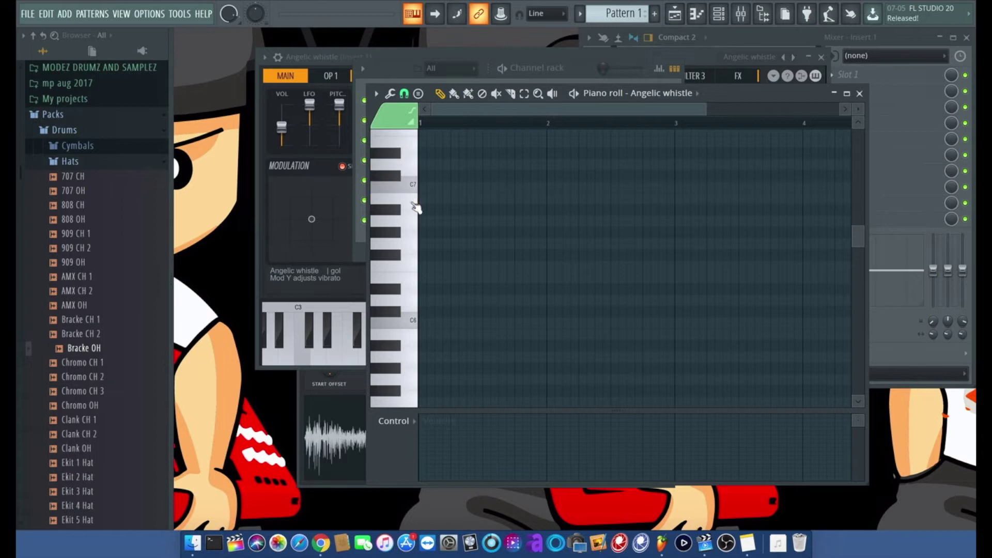
{"action": "scroll", "coordinate": [412, 288], "scroll_direction": "down", "scroll_amount": 4}
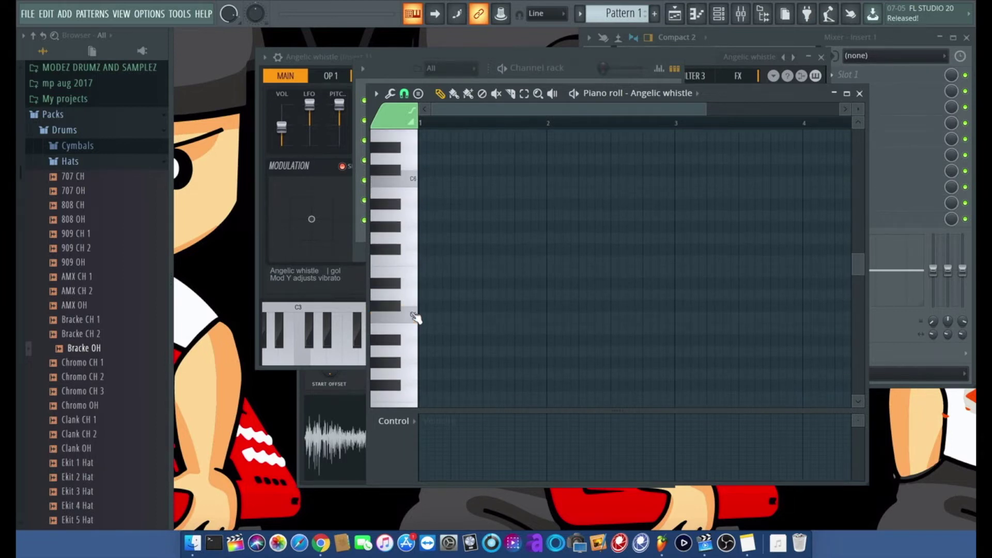
{"action": "scroll", "coordinate": [415, 318], "scroll_direction": "down", "scroll_amount": 3}
{"action": "left_click", "coordinate": [416, 339]}
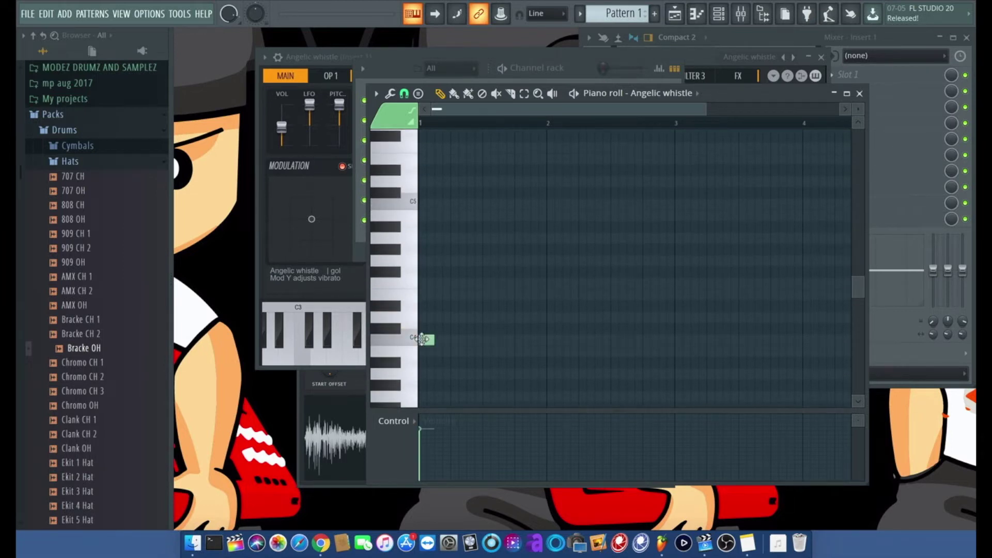
Set the piano roll's note stamp to the Other Lydian scale.
{"action": "left_click", "coordinate": [404, 95]}
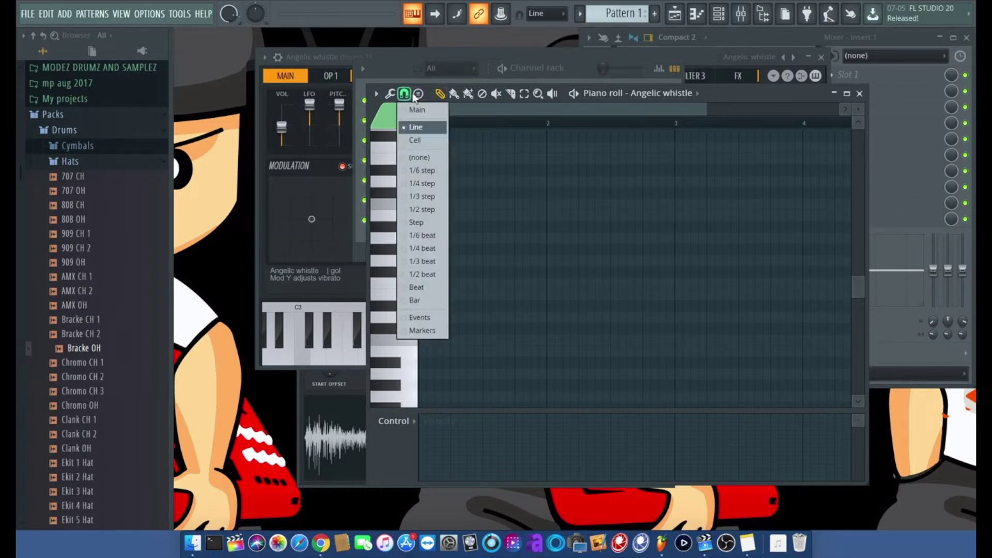
{"action": "left_click", "coordinate": [420, 95]}
{"action": "left_click", "coordinate": [420, 95]}
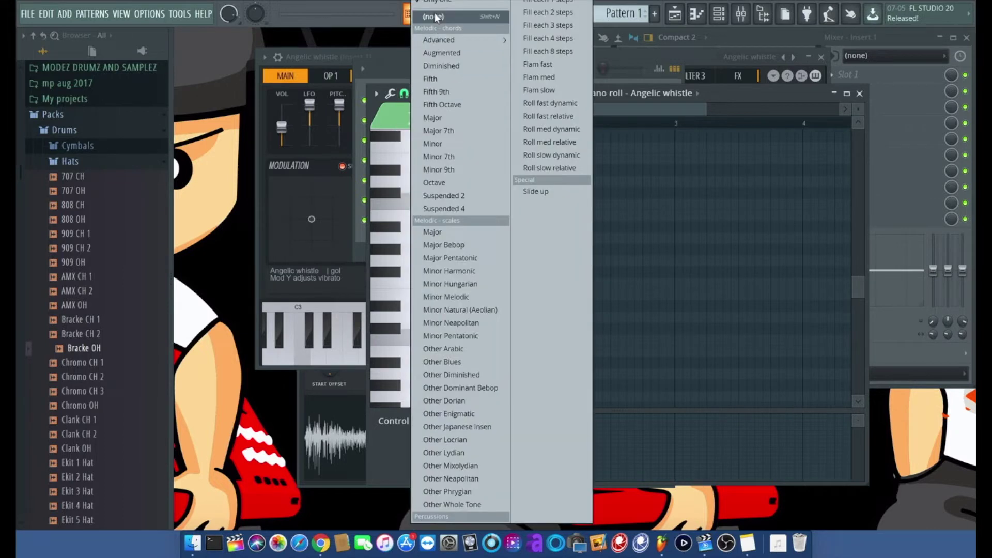
{"action": "left_click", "coordinate": [435, 16]}
{"action": "left_click", "coordinate": [418, 94]}
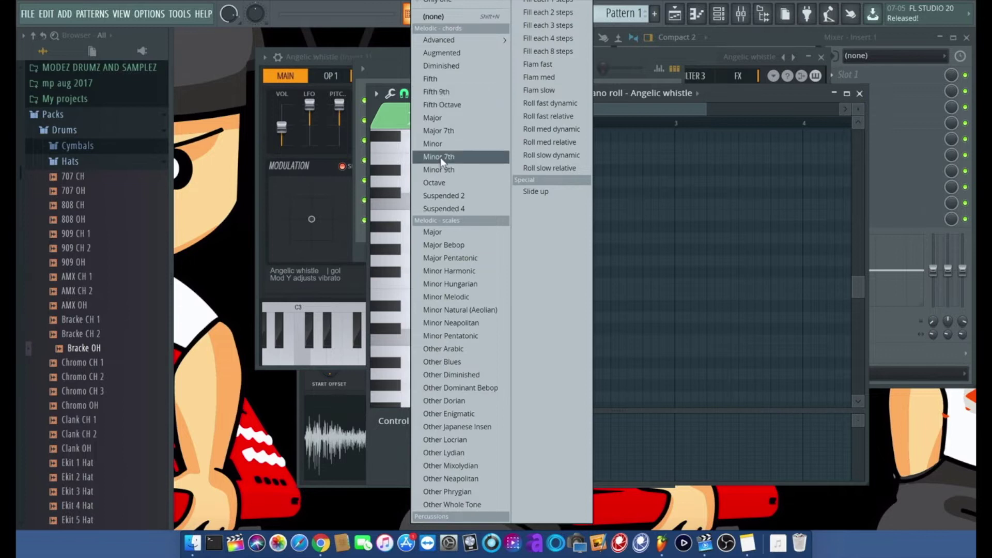
{"action": "left_click", "coordinate": [474, 452]}
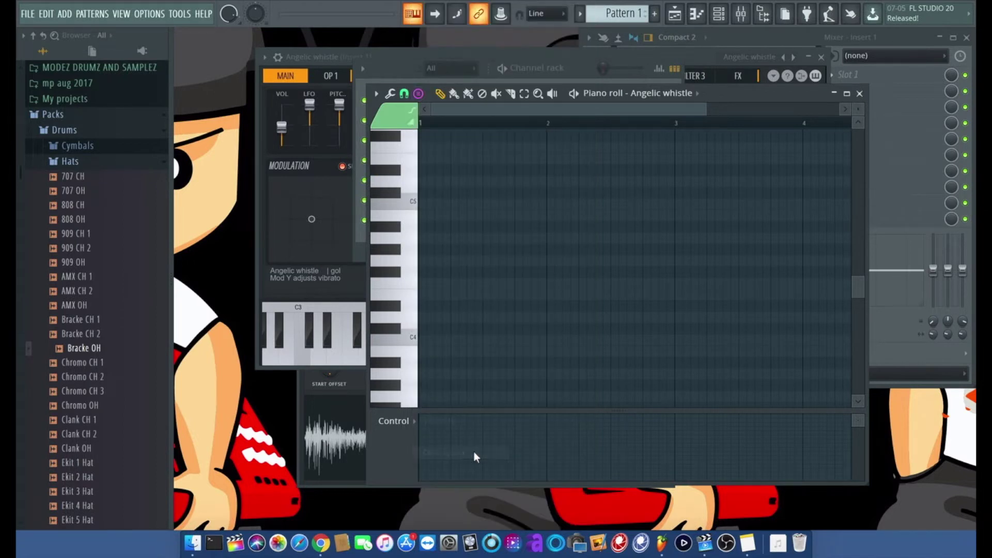
Stamp the Other Lydian scale on D5 and again lower at the start of bar 1, then lengthen all the notes together.
{"action": "left_click", "coordinate": [424, 182]}
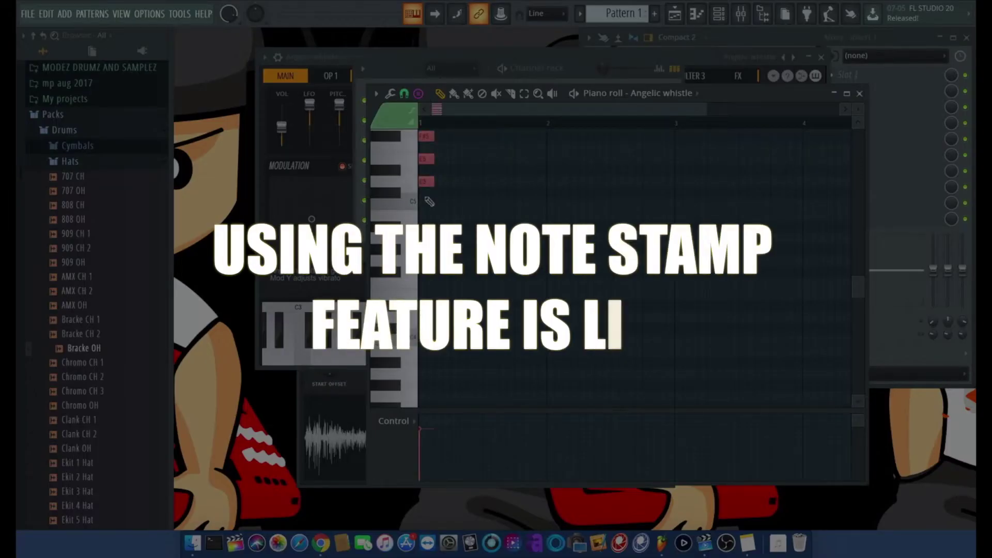
{"action": "scroll", "coordinate": [430, 206], "scroll_direction": "down", "scroll_amount": 3}
{"action": "left_click", "coordinate": [428, 216]}
{"action": "scroll", "coordinate": [455, 215], "scroll_direction": "up", "scroll_amount": 5}
{"action": "key", "text": "super+a"}
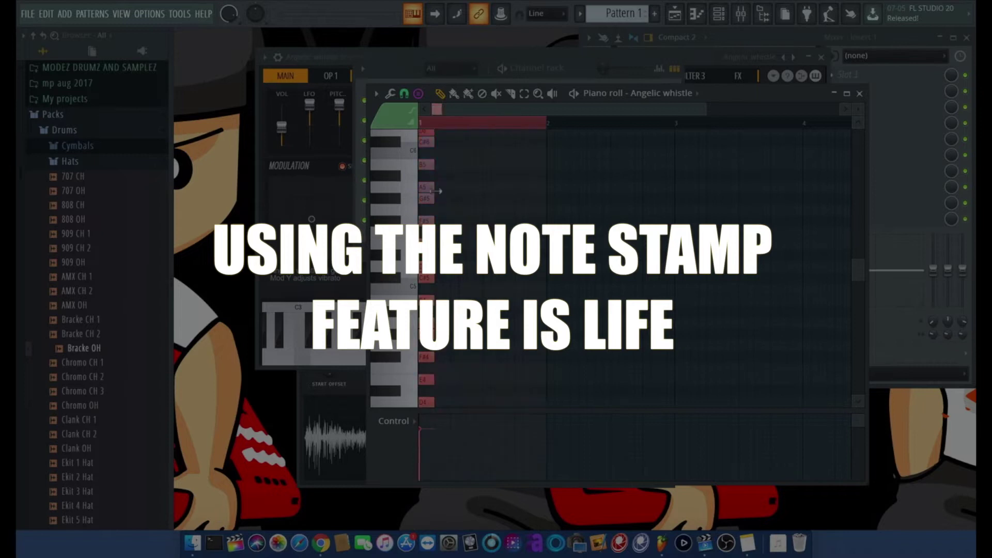
{"action": "left_click_drag", "start_coordinate": [437, 191], "coordinate": [774, 192]}
Clone the Fruity DX10 channel in the channel rack.
{"action": "key", "text": "F6"}
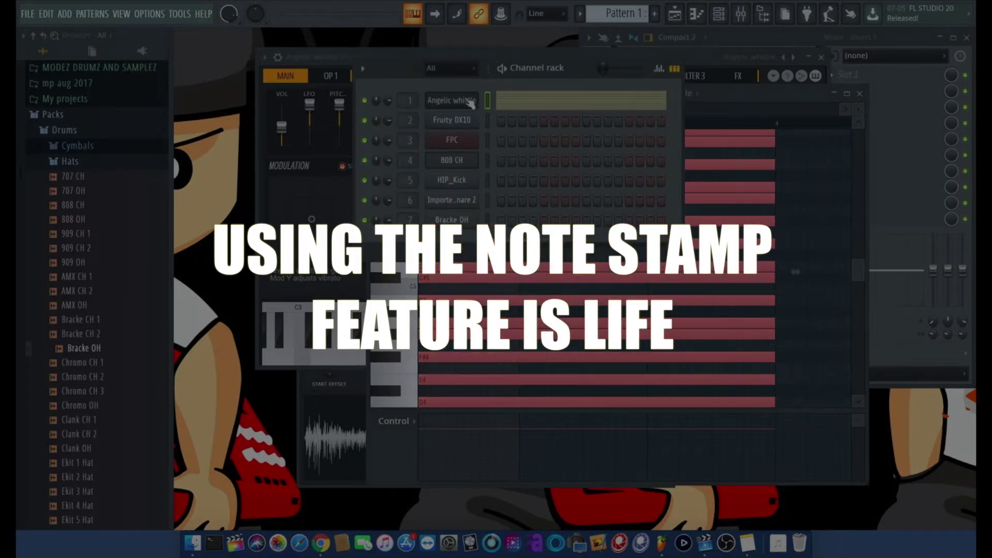
{"action": "right_click", "coordinate": [451, 105]}
{"action": "left_click", "coordinate": [457, 120]}
{"action": "right_click", "coordinate": [458, 121]}
{"action": "left_click", "coordinate": [494, 232]}
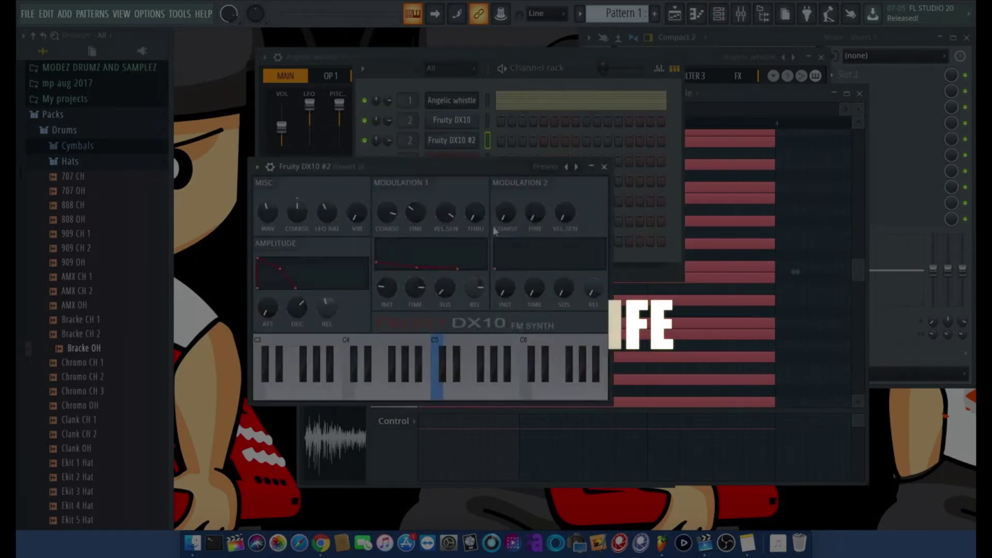
Move the cloned Fruity DX10 #2 channel to the top of the channel rack and paste the Angelic whistle scale notes into it.
{"action": "left_click", "coordinate": [468, 141]}
{"action": "key", "text": "alt+Up"}
{"action": "key", "text": "alt+Up"}
{"action": "left_click", "coordinate": [487, 100]}
{"action": "left_click", "coordinate": [487, 100]}
{"action": "key", "text": "super+v"}
Mute Fruity DX10 #2 and clear the scale notes from the Angelic whistle channel's piano roll.
{"action": "left_click", "coordinate": [486, 121]}
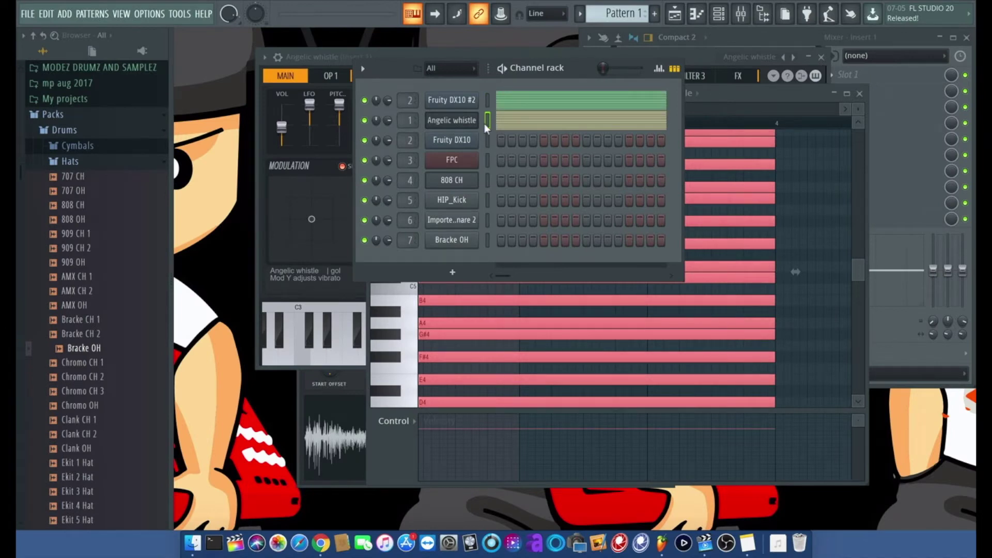
{"action": "key", "text": "super+x"}
{"action": "left_click", "coordinate": [364, 100]}
{"action": "left_click", "coordinate": [459, 121]}
{"action": "right_click", "coordinate": [476, 111]}
{"action": "left_click", "coordinate": [486, 116]}
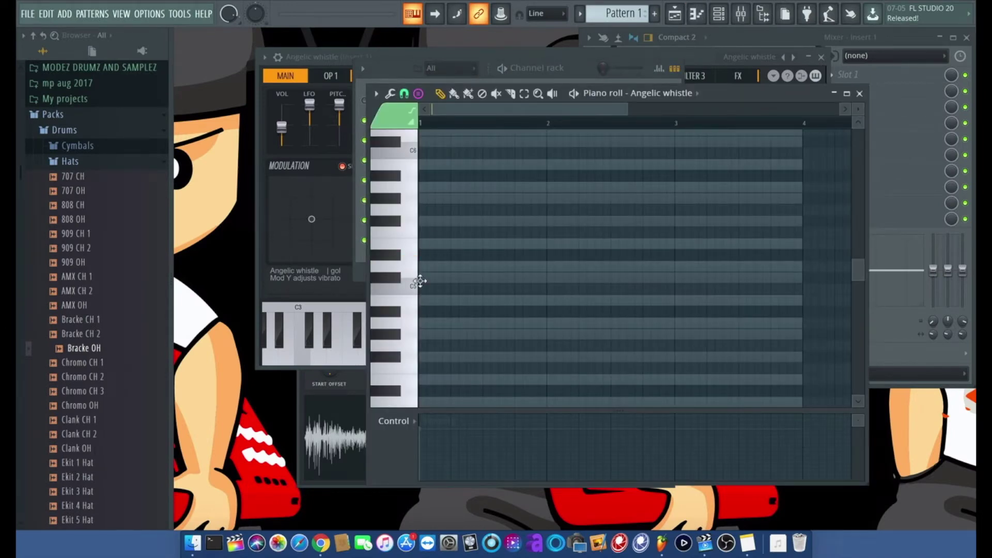
{"action": "key", "text": "super+v"}
{"action": "key", "text": "super+x"}
Set the note stamp to none and place one short D4 note at the start of bar 1.
{"action": "left_click", "coordinate": [417, 93]}
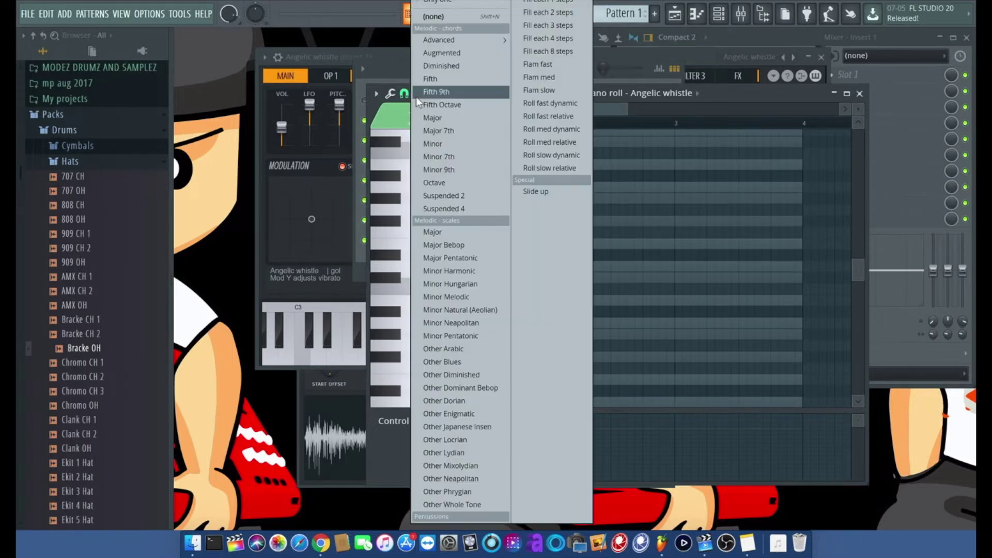
{"action": "left_click", "coordinate": [439, 17]}
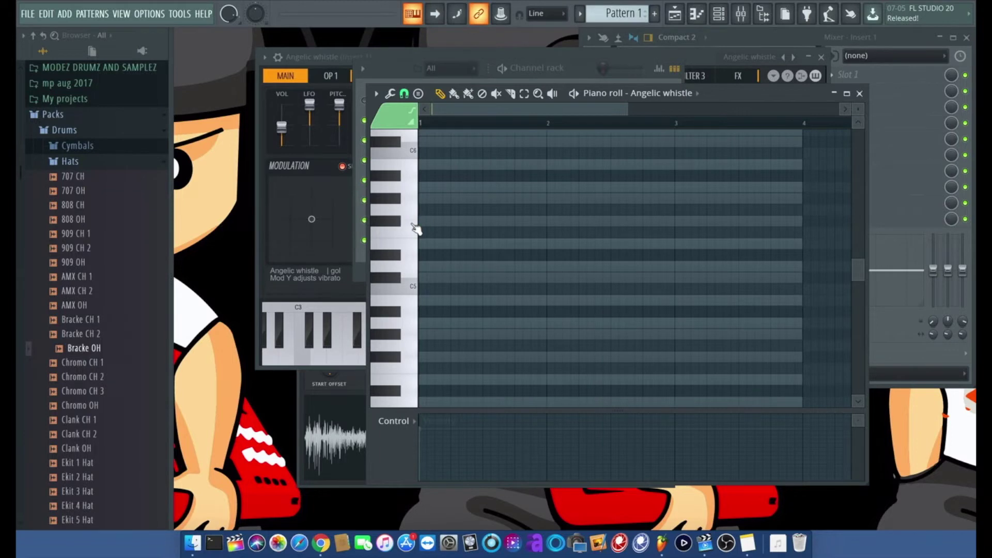
{"action": "left_click", "coordinate": [422, 277]}
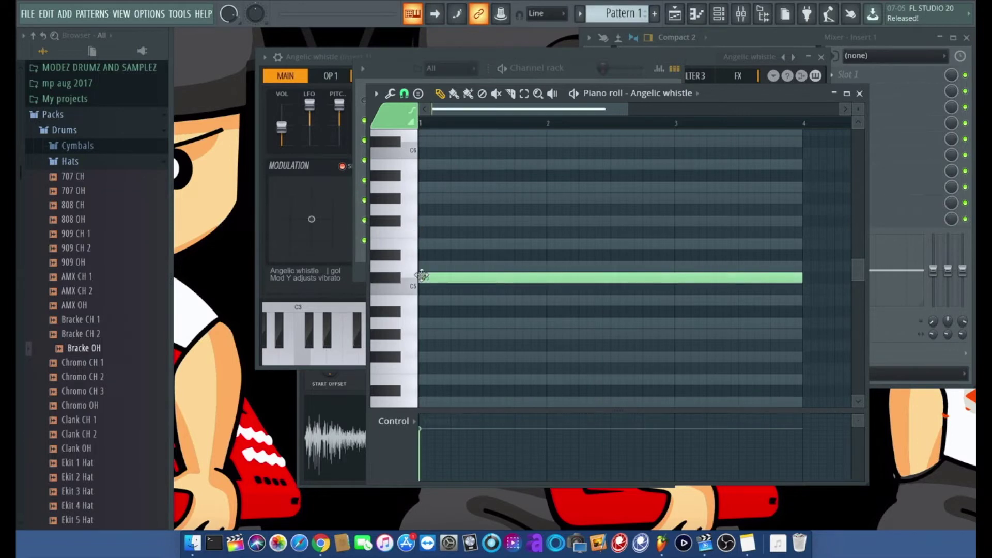
{"action": "right_click", "coordinate": [449, 283]}
{"action": "mouse_move", "coordinate": [425, 278]}
{"action": "left_mouse_down"}
{"action": "mouse_move", "coordinate": [402, 281]}
{"action": "mouse_move", "coordinate": [429, 265]}
{"action": "left_mouse_up"}
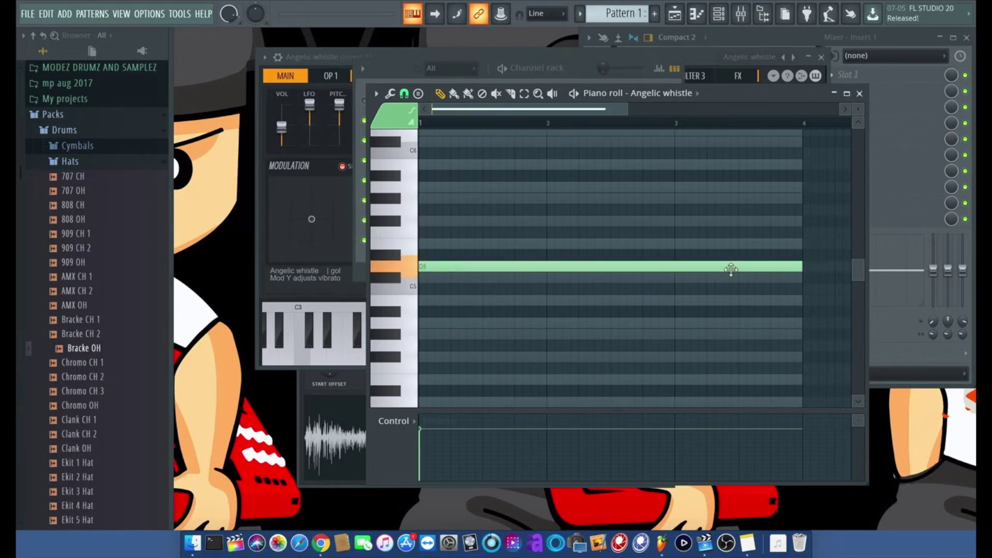
{"action": "left_click_drag", "start_coordinate": [731, 269], "coordinate": [730, 352]}
{"action": "left_click_drag", "start_coordinate": [800, 351], "coordinate": [441, 340]}
Add short E4, F#4 and C#4 notes after the D4 in bar 1 and play the phrase.
{"action": "left_click", "coordinate": [456, 330]}
{"action": "left_click", "coordinate": [487, 306]}
{"action": "key", "text": "space"}
{"action": "key", "text": "space"}
{"action": "left_click", "coordinate": [520, 361]}
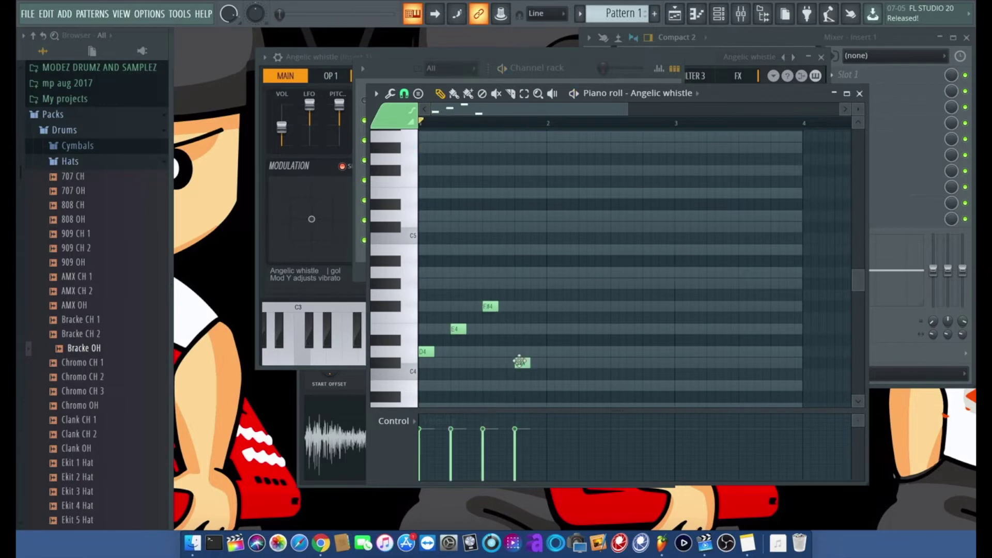
{"action": "key", "text": "space"}
Raise the second note of bar 1 to F#4, the third to G#4 and the fourth to E4, playing the phrase to check.
{"action": "mouse_move", "coordinate": [487, 307]}
{"action": "left_mouse_down"}
{"action": "mouse_move", "coordinate": [487, 286]}
{"action": "mouse_move", "coordinate": [487, 334]}
{"action": "mouse_move", "coordinate": [486, 310]}
{"action": "left_mouse_up"}
{"action": "key", "text": "space"}
{"action": "key", "text": "space"}
{"action": "left_click_drag", "start_coordinate": [520, 364], "coordinate": [520, 331]}
{"action": "key", "text": "space"}
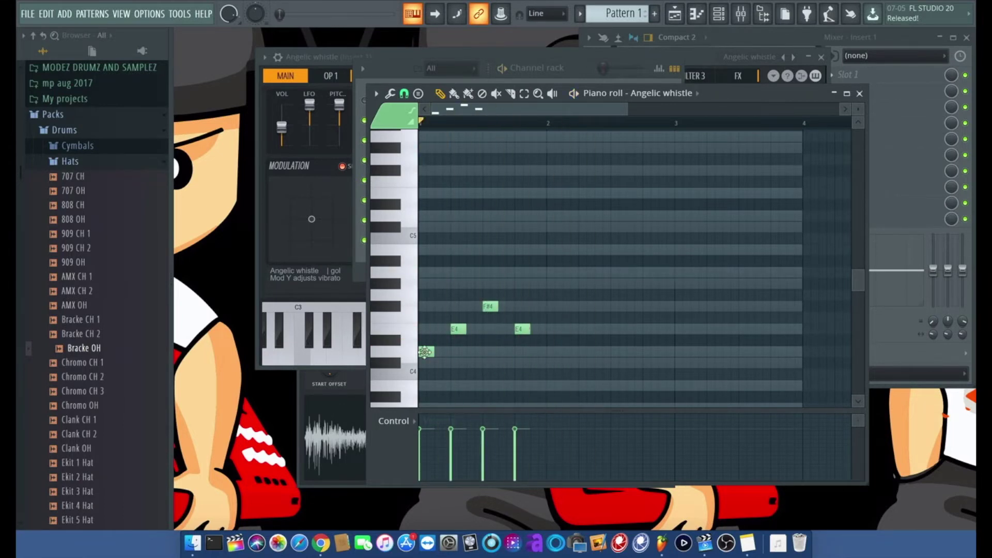
{"action": "left_click_drag", "start_coordinate": [458, 330], "coordinate": [457, 307]}
{"action": "left_click_drag", "start_coordinate": [489, 301], "coordinate": [489, 279]}
{"action": "key", "text": "space"}
{"action": "key", "text": "space"}
{"action": "mouse_move", "coordinate": [520, 327]}
{"action": "left_mouse_down"}
{"action": "mouse_move", "coordinate": [521, 305]}
{"action": "mouse_move", "coordinate": [521, 328]}
{"action": "left_mouse_up"}
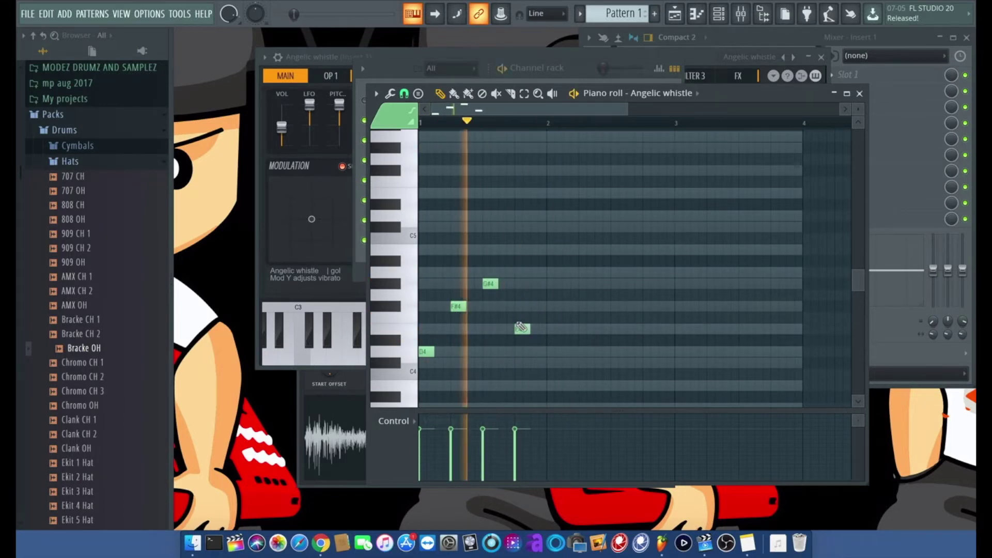
Duplicate the four-note phrase into bar 2 and write C#4, E4, G#4 and D4 notes in bar 3.
{"action": "key", "text": "ctrl+b"}
{"action": "scroll", "coordinate": [615, 386], "scroll_direction": "right", "scroll_amount": 2}
{"action": "key", "text": "space"}
{"action": "left_click", "coordinate": [613, 334]}
{"action": "left_click", "coordinate": [644, 301]}
{"action": "left_click_drag", "start_coordinate": [675, 279], "coordinate": [674, 255]}
{"action": "left_click", "coordinate": [705, 324]}
{"action": "key", "text": "space"}
{"action": "scroll", "coordinate": [703, 199], "scroll_direction": "right", "scroll_amount": 2}
Write C#4, E4, G#4 and C#4 notes in bar 4, and lower the whole melody one octave.
{"action": "left_click", "coordinate": [687, 334]}
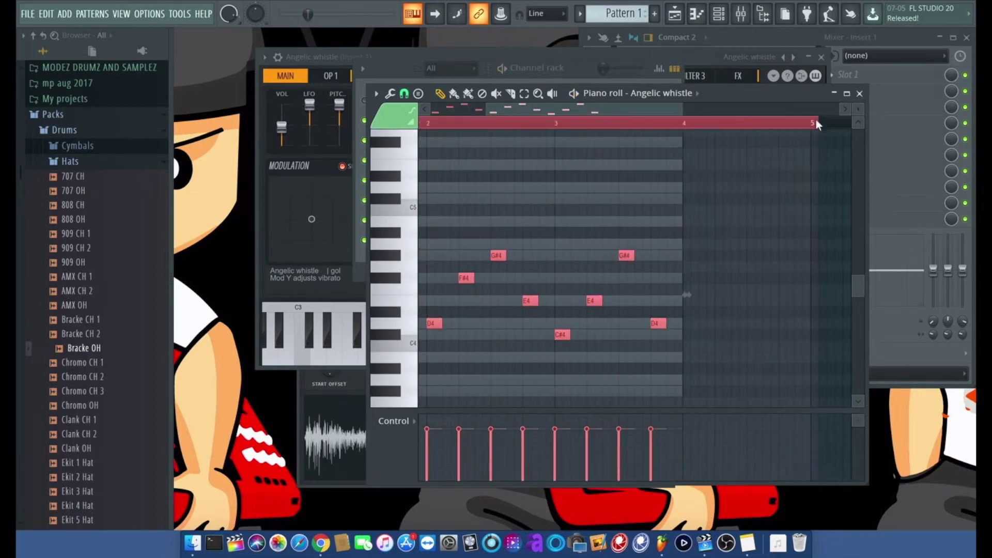
{"action": "left_click", "coordinate": [753, 255]}
{"action": "left_click_drag", "start_coordinate": [786, 370], "coordinate": [786, 357]}
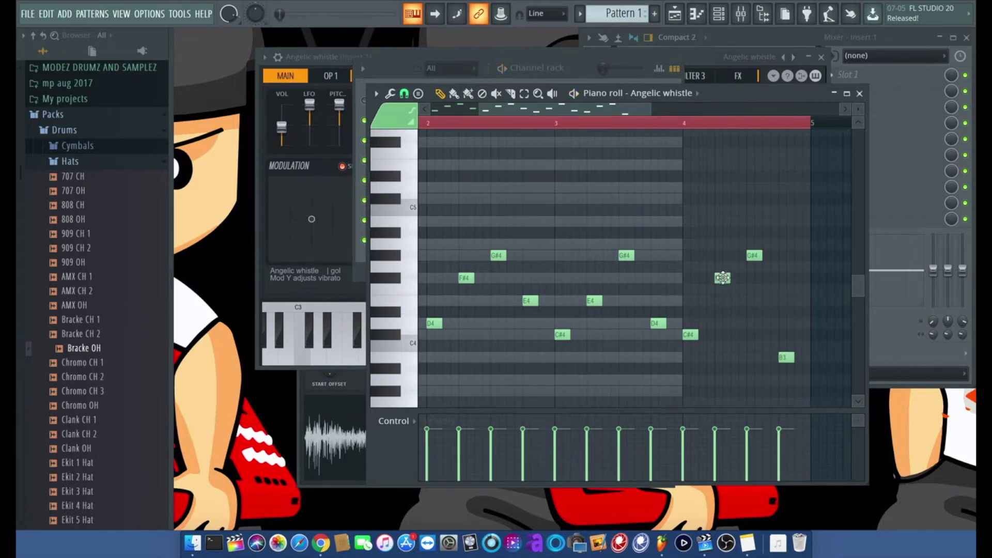
{"action": "mouse_move", "coordinate": [722, 290]}
{"action": "left_mouse_down"}
{"action": "mouse_move", "coordinate": [722, 278]}
{"action": "mouse_move", "coordinate": [722, 300]}
{"action": "left_mouse_up"}
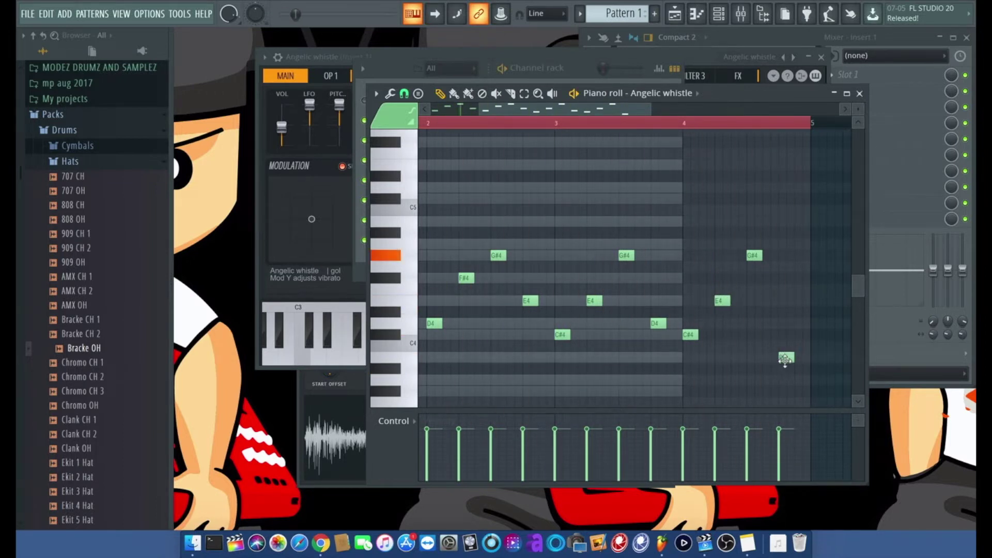
{"action": "left_click_drag", "start_coordinate": [786, 357], "coordinate": [786, 334]}
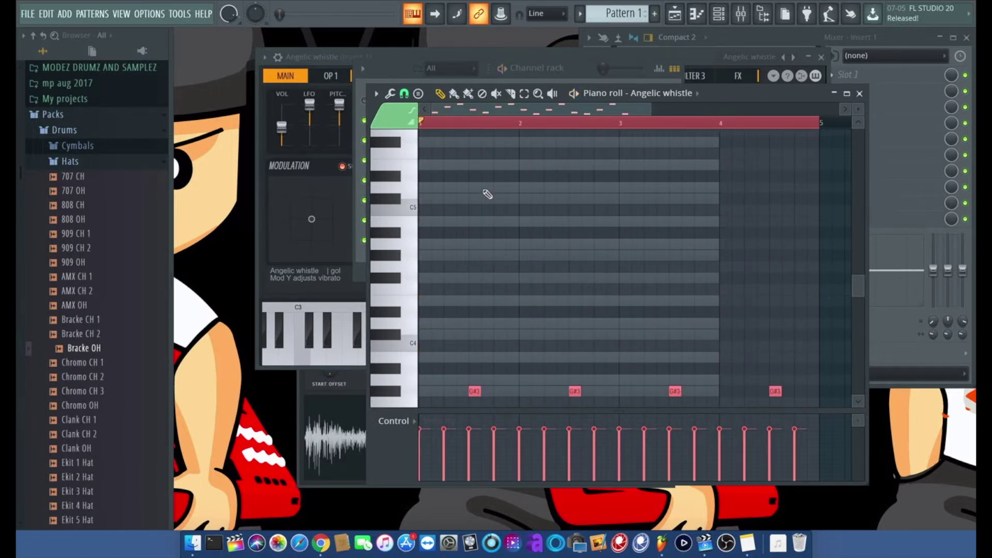
{"action": "scroll", "coordinate": [493, 178], "scroll_direction": "down", "scroll_amount": 4}
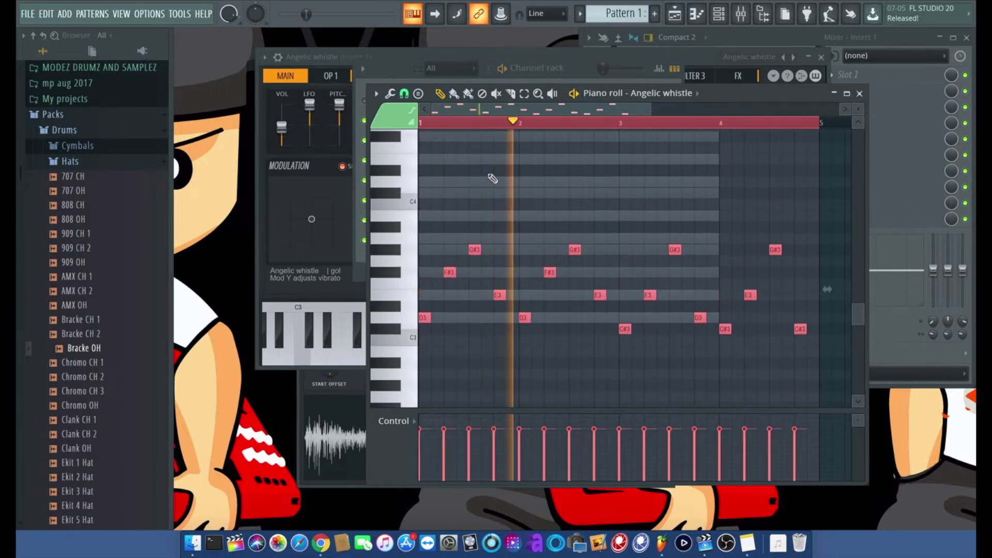
Load Fruity Parametric EQ 2 into slot 1 of mixer Insert 1 and cut the low frequencies with band 1.
{"action": "left_click", "coordinate": [741, 14]}
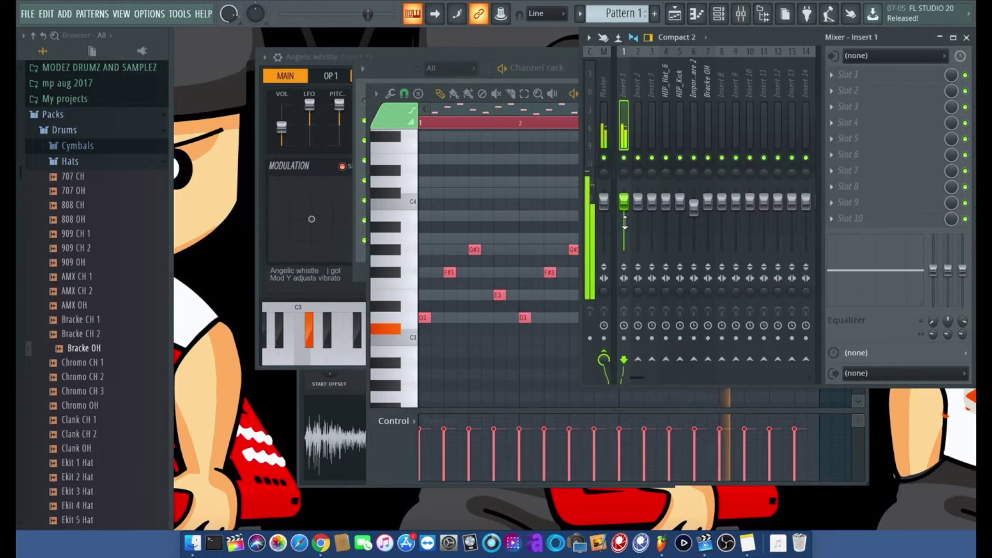
{"action": "left_click", "coordinate": [830, 74]}
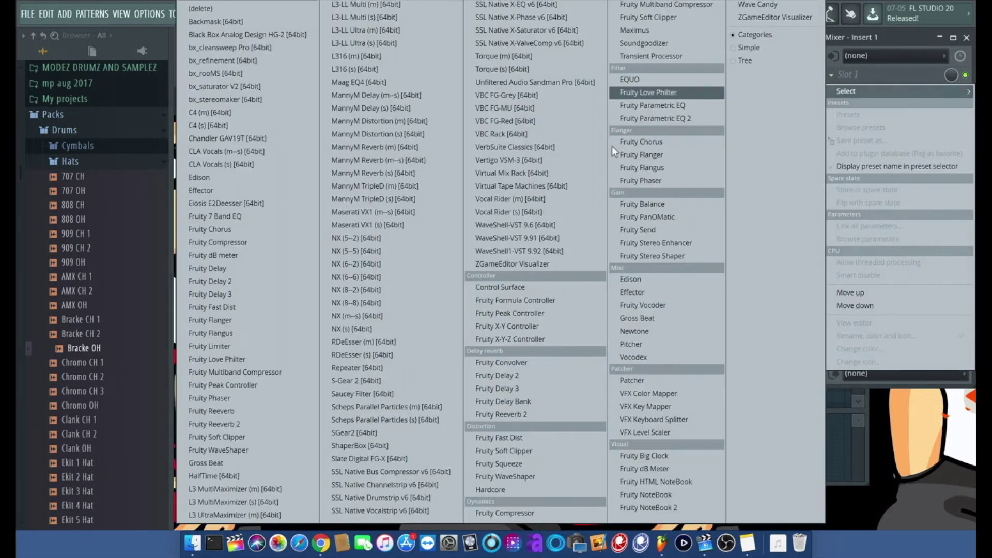
{"action": "left_click", "coordinate": [625, 118]}
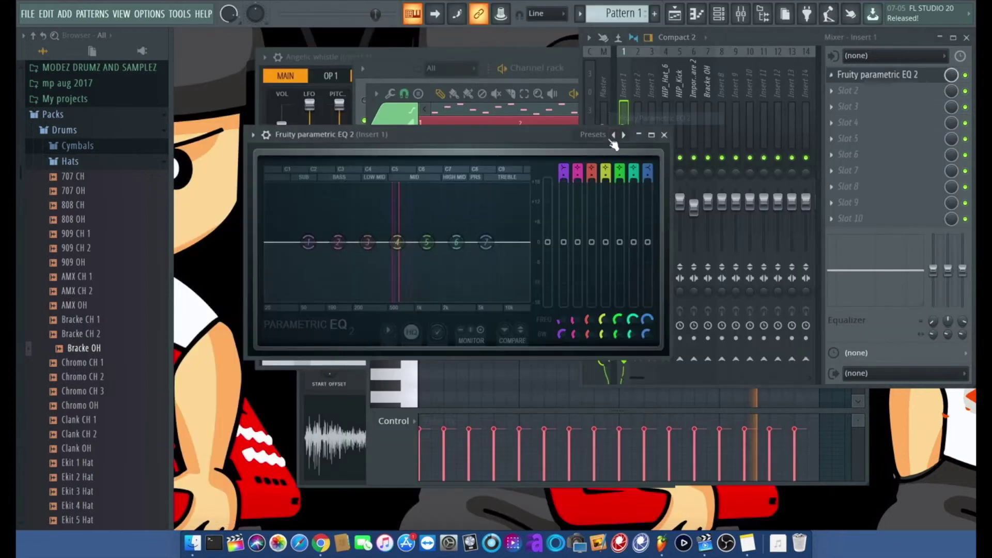
{"action": "left_click_drag", "start_coordinate": [308, 242], "coordinate": [369, 302]}
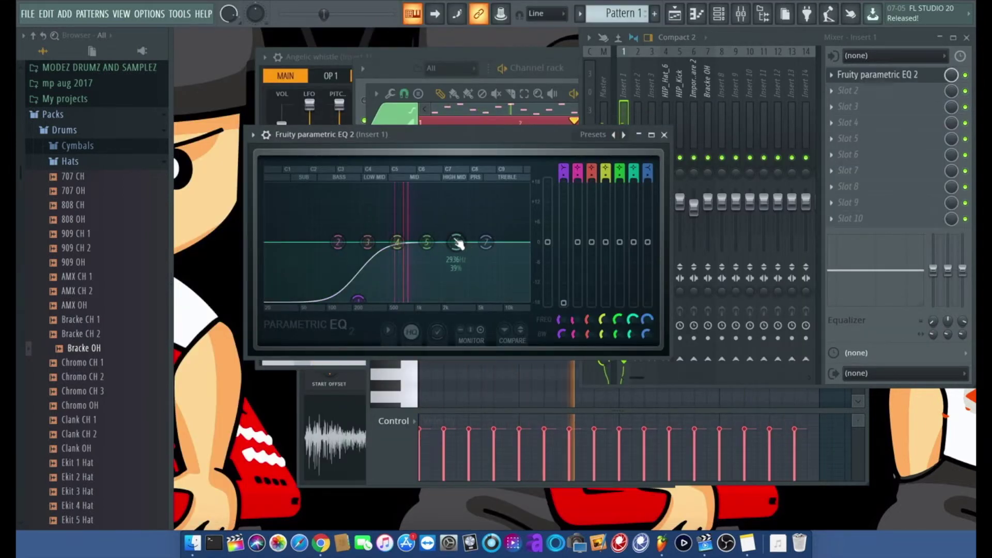
Cut EQ band 6 fully at about 2463 Hz with a 9% width, lower band 7, and close the equalizer.
{"action": "left_click_drag", "start_coordinate": [457, 243], "coordinate": [454, 309]}
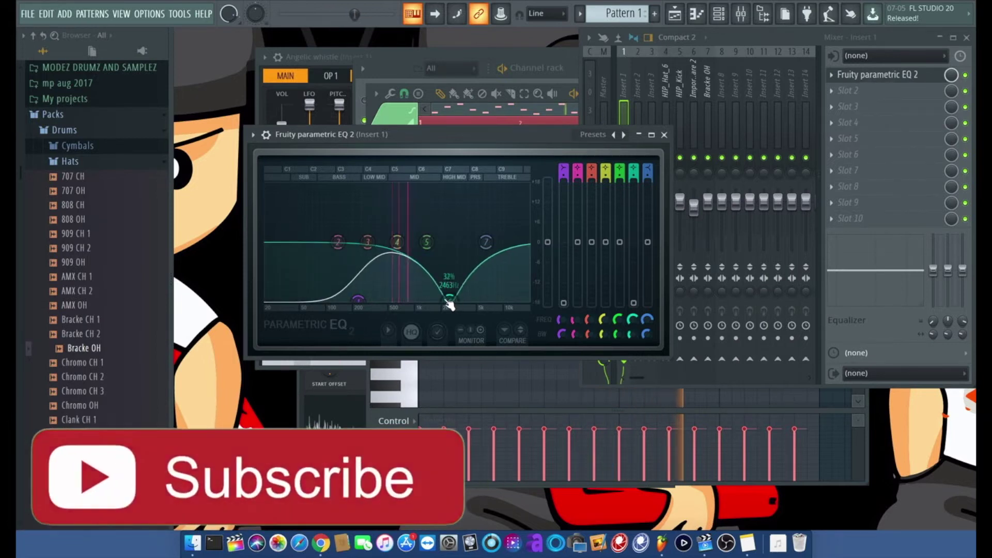
{"action": "scroll", "coordinate": [452, 303], "scroll_direction": "down", "scroll_amount": 2}
{"action": "scroll", "coordinate": [454, 305], "scroll_direction": "down", "scroll_amount": 3}
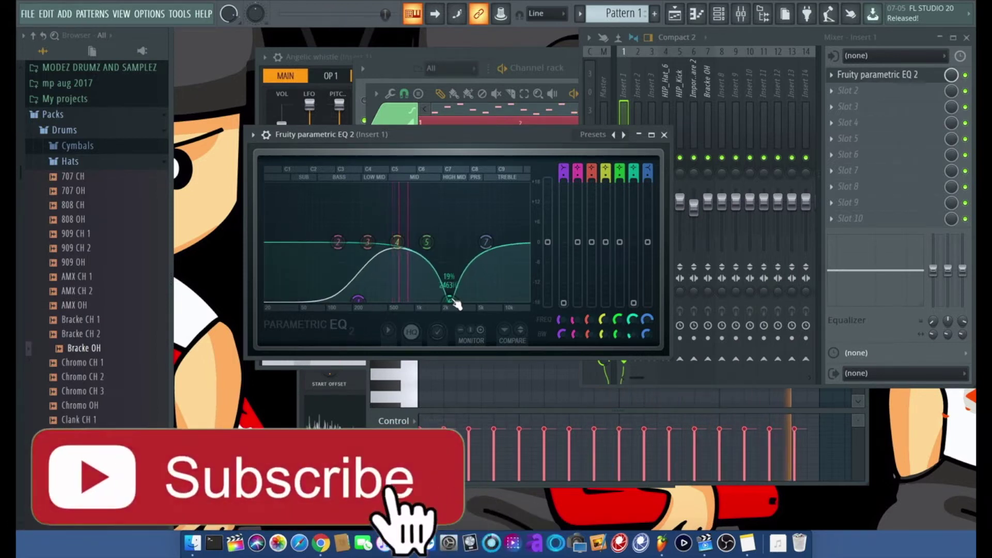
{"action": "scroll", "coordinate": [455, 305], "scroll_direction": "down", "scroll_amount": 4}
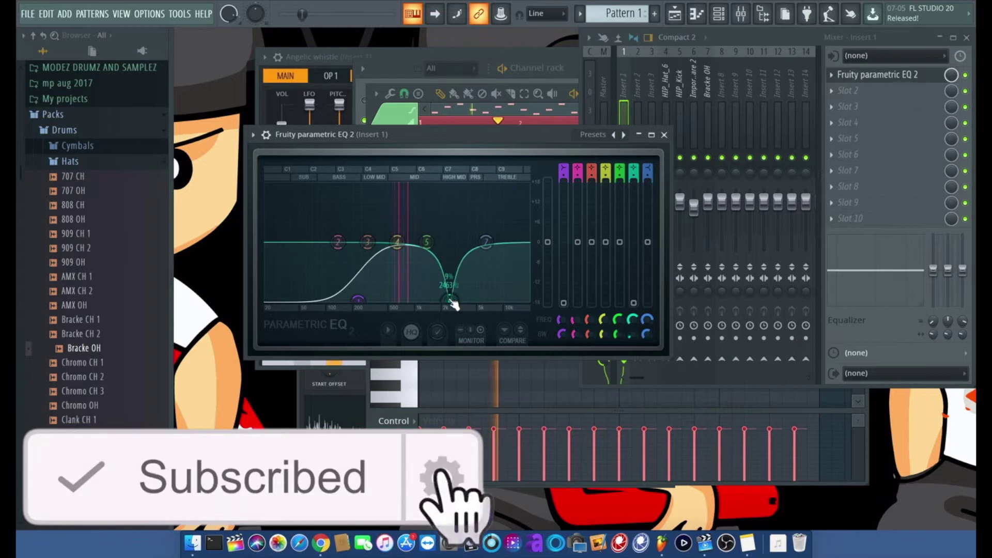
{"action": "left_click_drag", "start_coordinate": [486, 241], "coordinate": [481, 271]}
{"action": "left_click", "coordinate": [663, 134]}
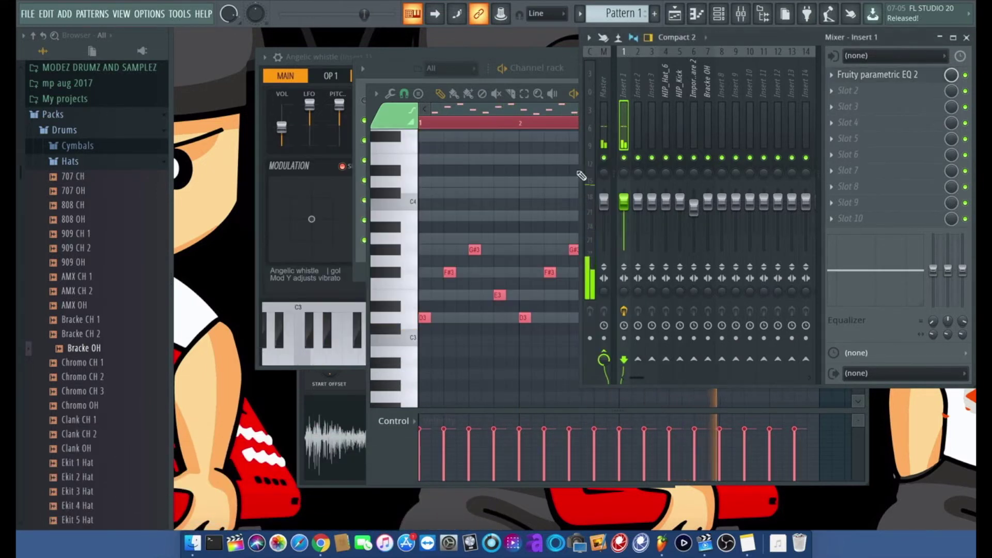
Lower the Insert 1 fader slightly and fill the 808 CH channel every 2 steps.
{"action": "key", "text": "space"}
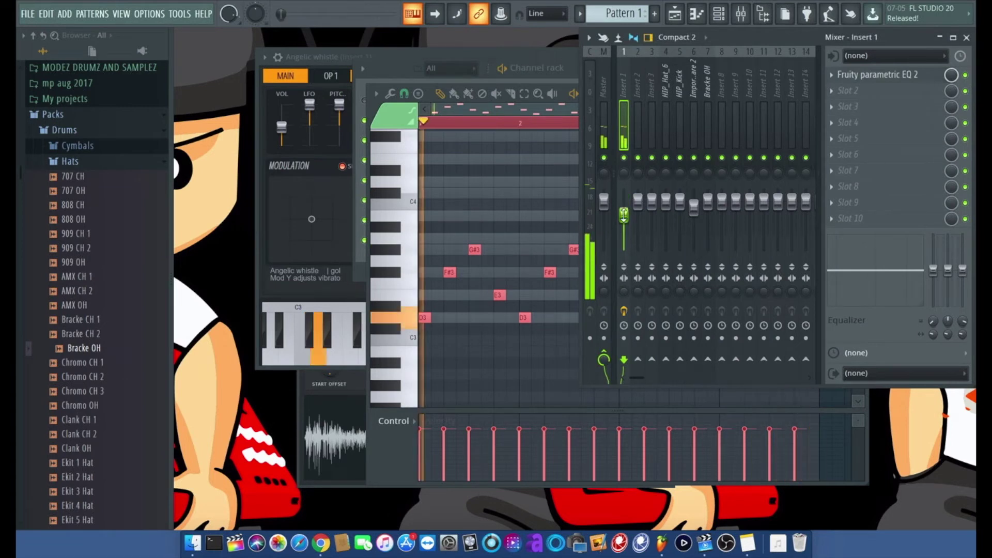
{"action": "left_click", "coordinate": [718, 14]}
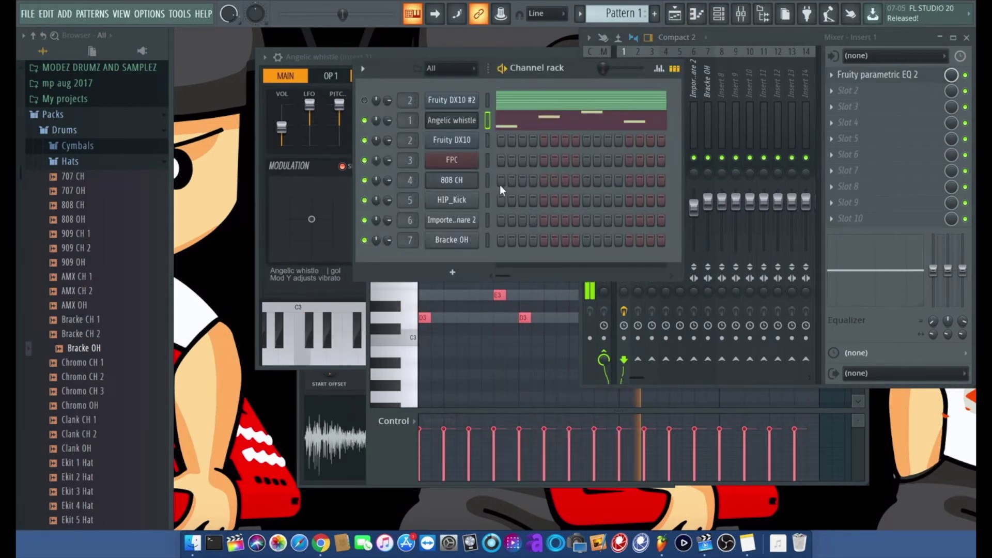
{"action": "right_click", "coordinate": [478, 178]}
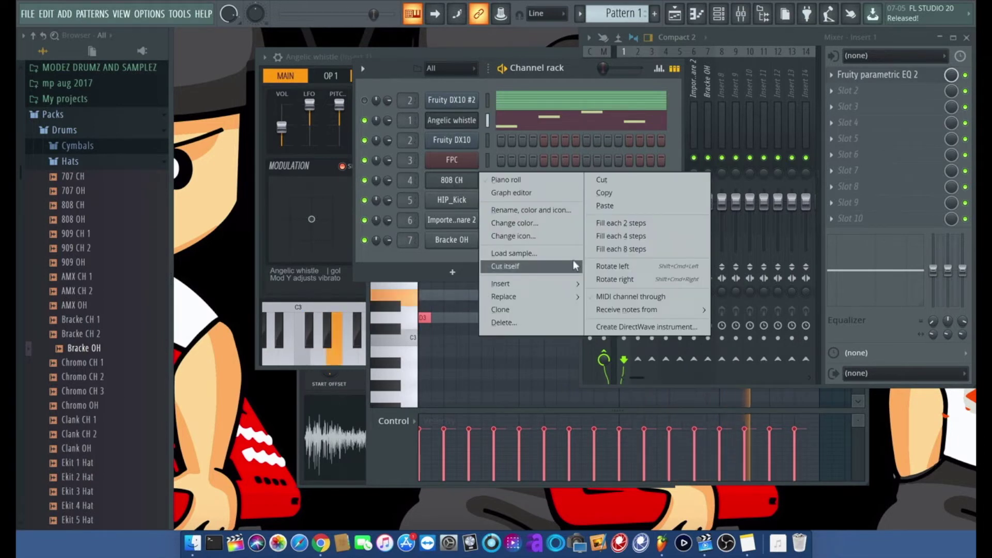
{"action": "left_click", "coordinate": [609, 222]}
Review the 808 CH channel's sample and miscellaneous settings.
{"action": "left_click", "coordinate": [451, 184]}
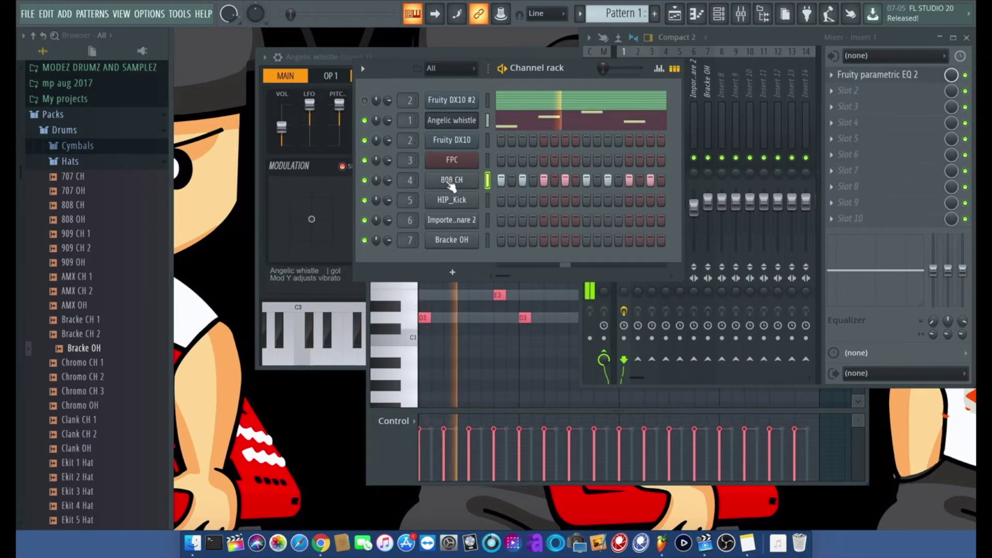
{"action": "left_click", "coordinate": [451, 181]}
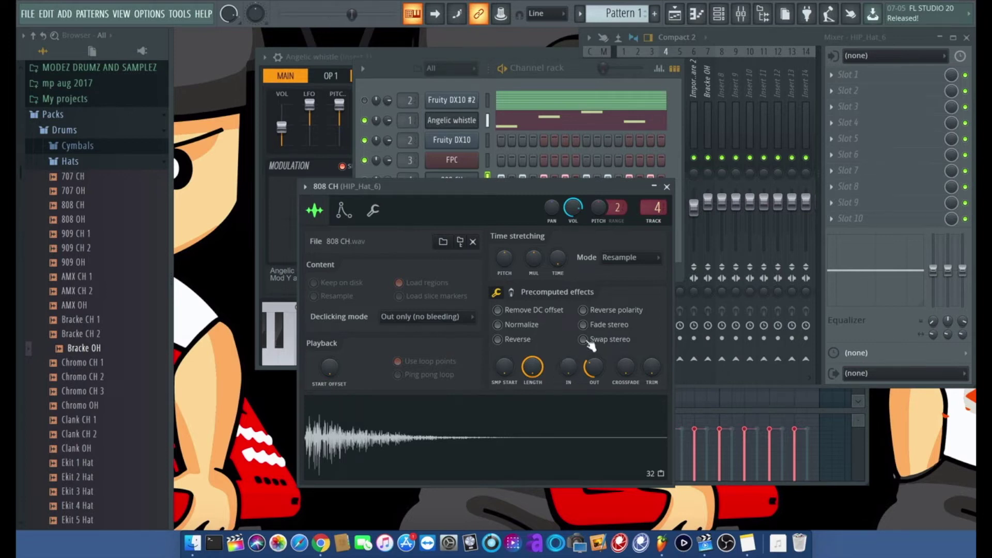
{"action": "left_click", "coordinate": [371, 209]}
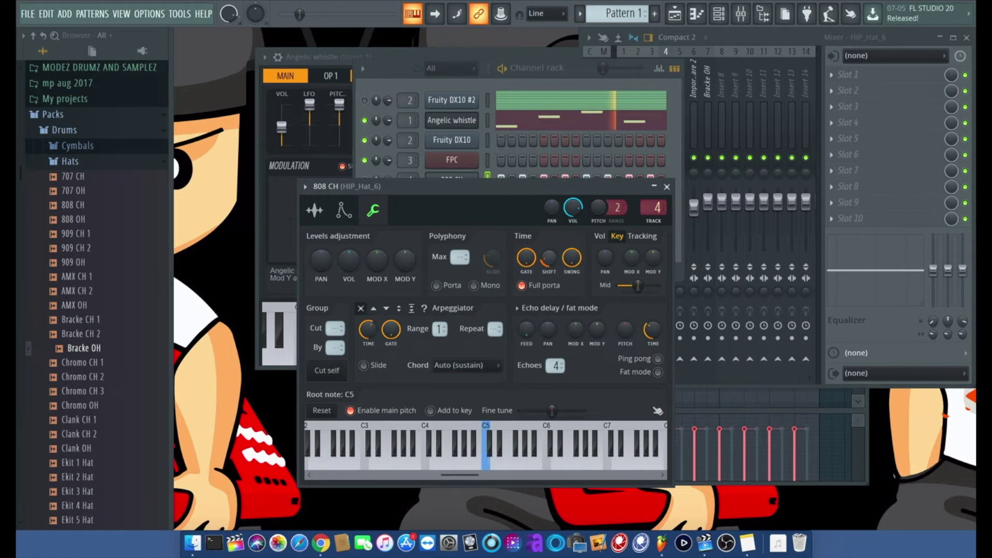
{"action": "left_click", "coordinate": [314, 210]}
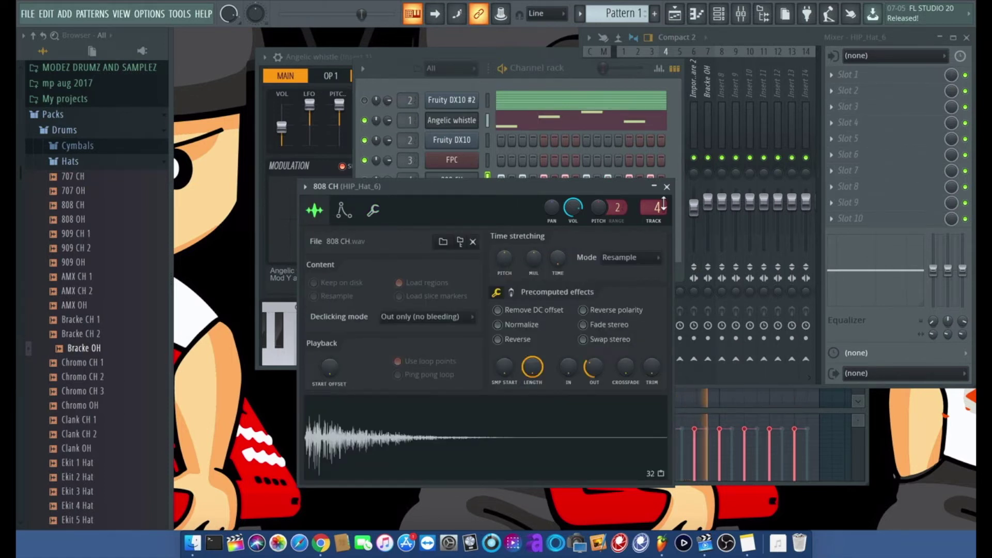
{"action": "left_click", "coordinate": [667, 186]}
Open the 808 CH channel in the piano roll and set its snap to 1/3 step.
{"action": "right_click", "coordinate": [466, 178]}
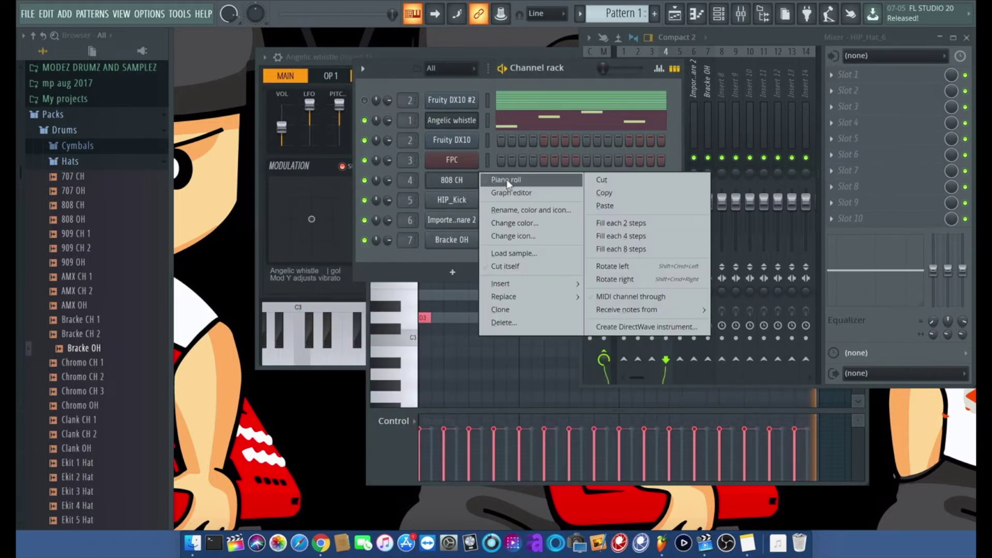
{"action": "left_click", "coordinate": [506, 181]}
{"action": "left_click", "coordinate": [404, 93]}
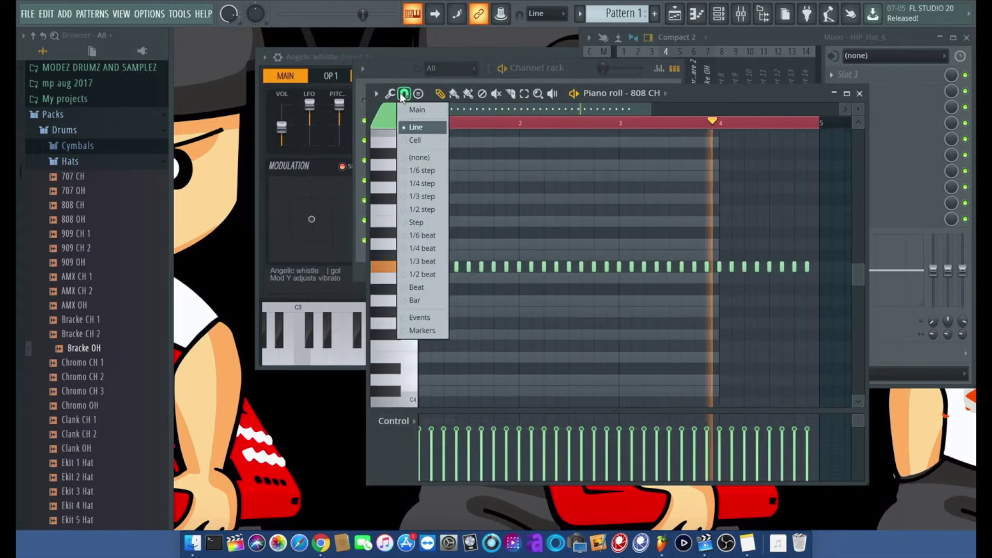
{"action": "left_click", "coordinate": [423, 183]}
{"action": "left_click", "coordinate": [404, 93]}
{"action": "left_click", "coordinate": [423, 195]}
Add hi-hat roll notes on D5 and D#5 just before bar 3, and two extra C5 notes in the middle of bar 4.
{"action": "scroll", "coordinate": [586, 239], "scroll_direction": "up", "scroll_amount": 5}
{"action": "key", "text": "space"}
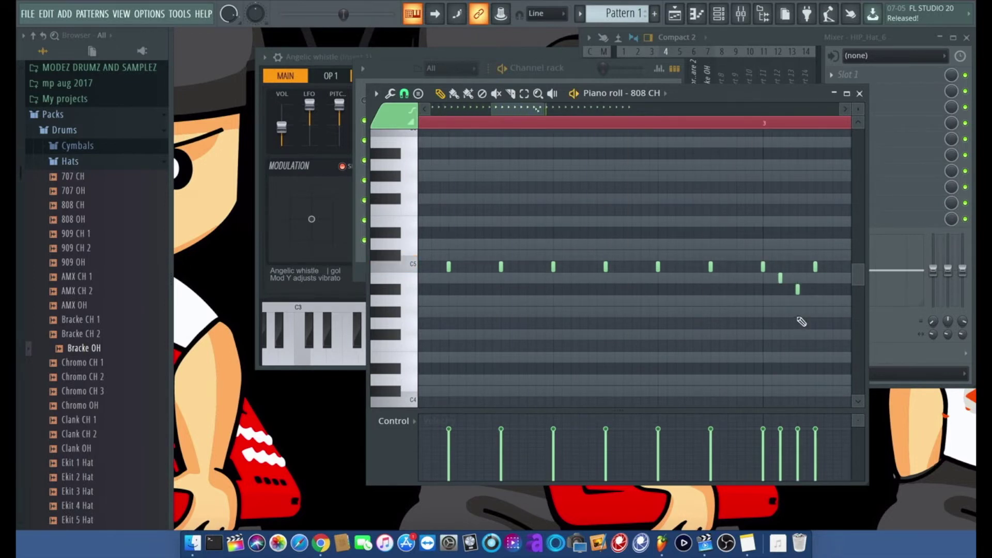
{"action": "key", "text": "space"}
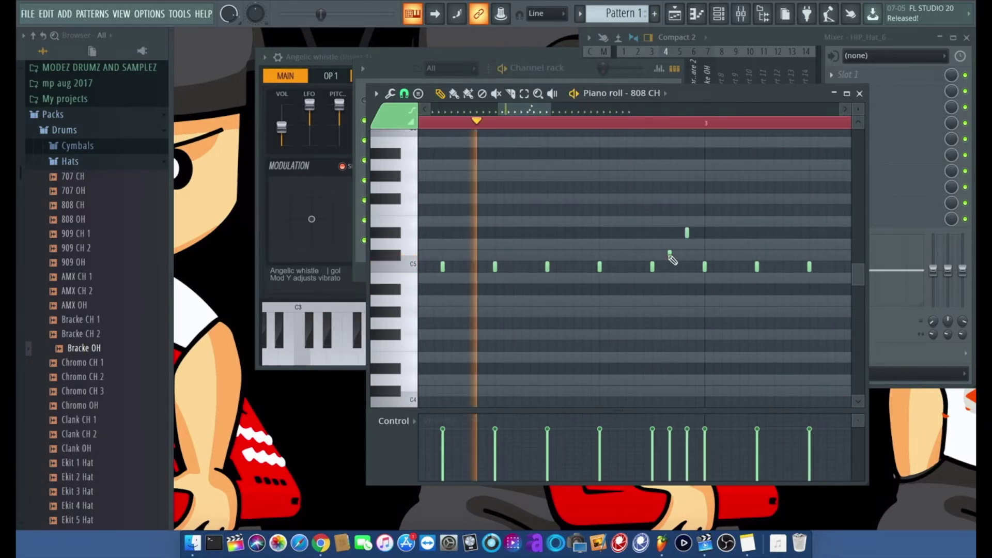
{"action": "left_click_drag", "start_coordinate": [670, 254], "coordinate": [670, 243]}
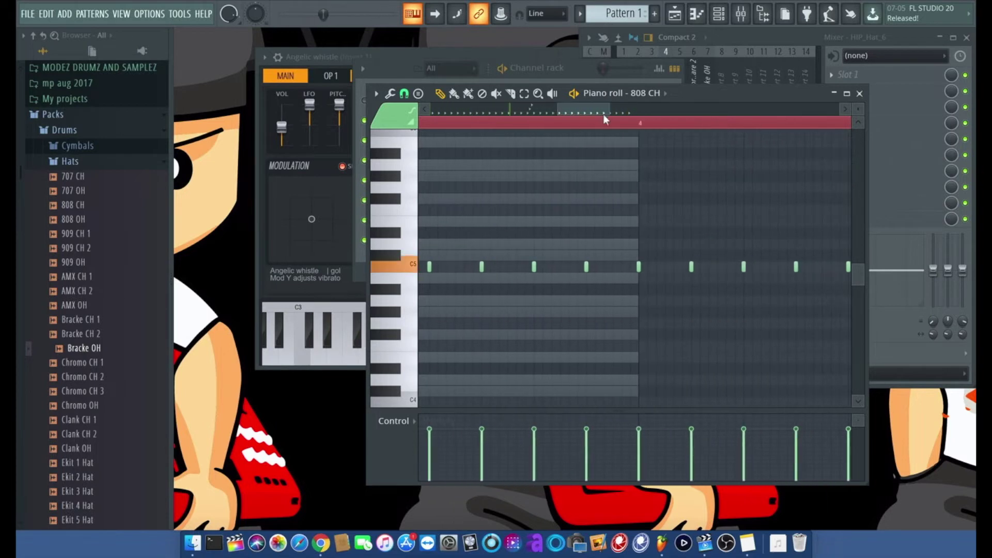
{"action": "scroll", "coordinate": [548, 270], "scroll_direction": "up", "scroll_amount": 2}
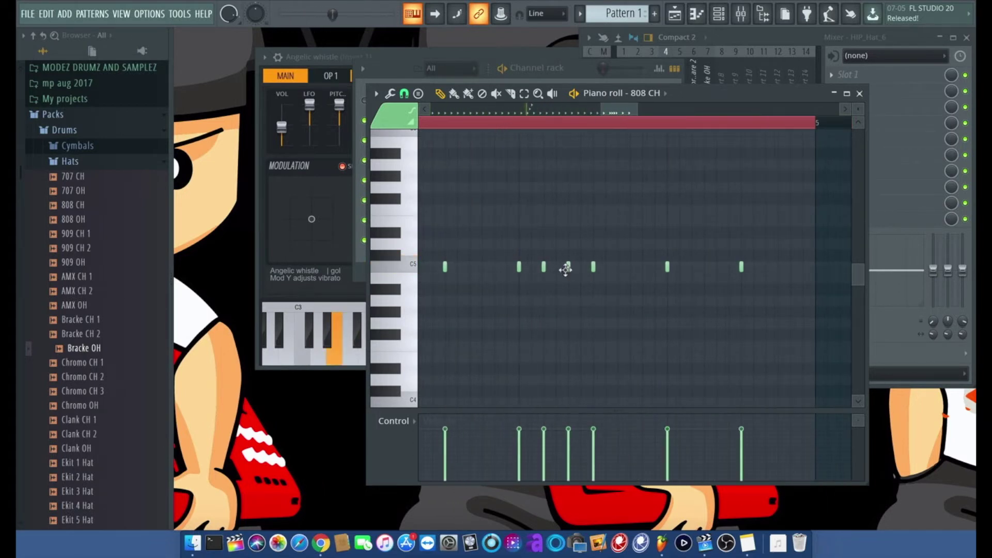
Extend the 808 CH hi-hat roll at the end of bar 4 with more C5 notes and one B4 note, and close its piano roll.
{"action": "left_click_drag", "start_coordinate": [570, 266], "coordinate": [619, 266]}
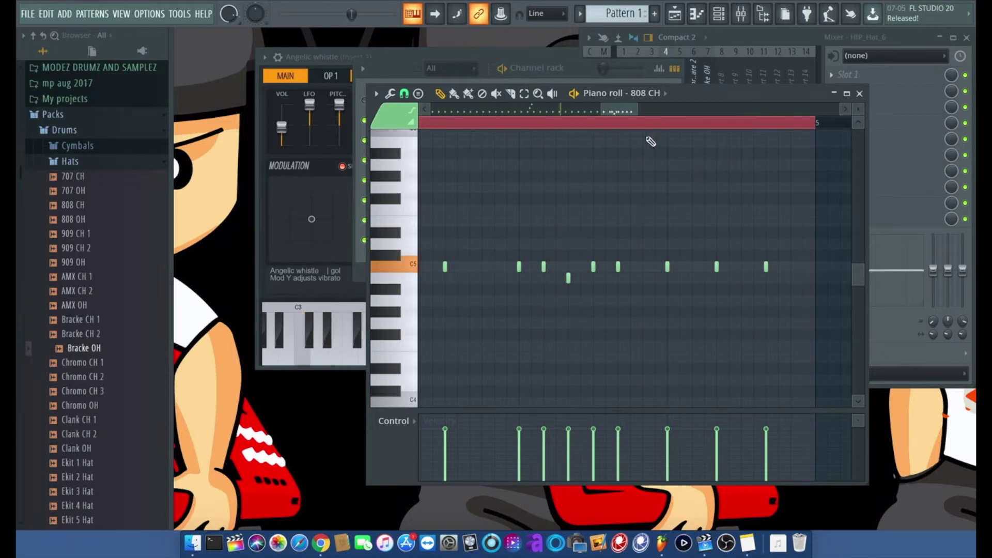
{"action": "key", "text": "F6"}
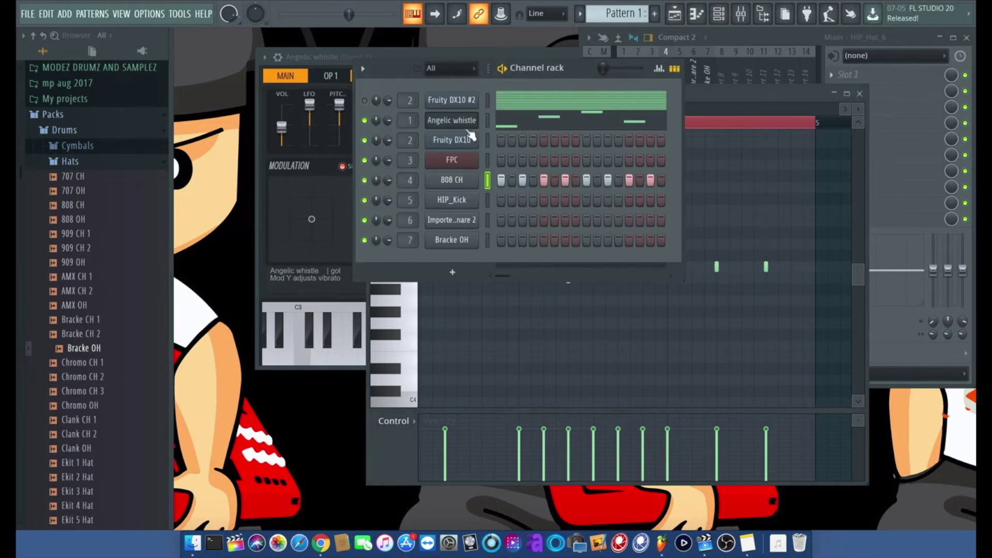
{"action": "right_click", "coordinate": [468, 181]}
{"action": "left_click", "coordinate": [497, 181]}
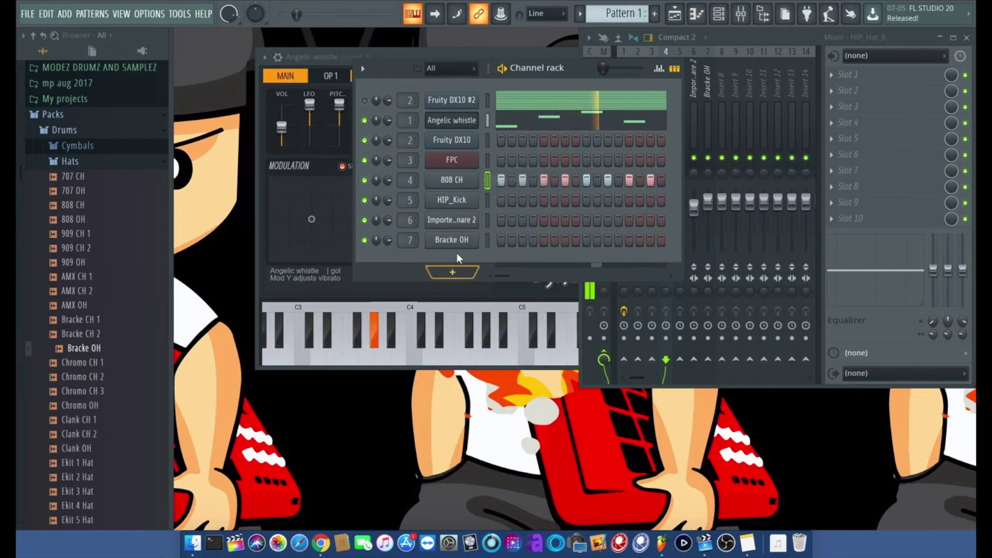
Inspect the sample settings of the HIP_Kick and Bracke OH channels.
{"action": "left_click", "coordinate": [462, 206]}
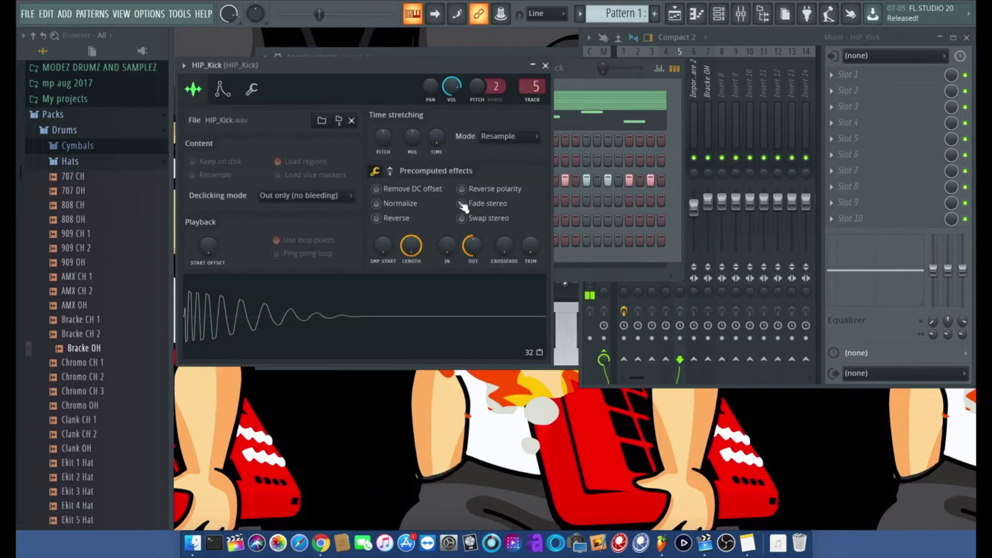
{"action": "left_click", "coordinate": [545, 65]}
{"action": "left_click", "coordinate": [452, 240]}
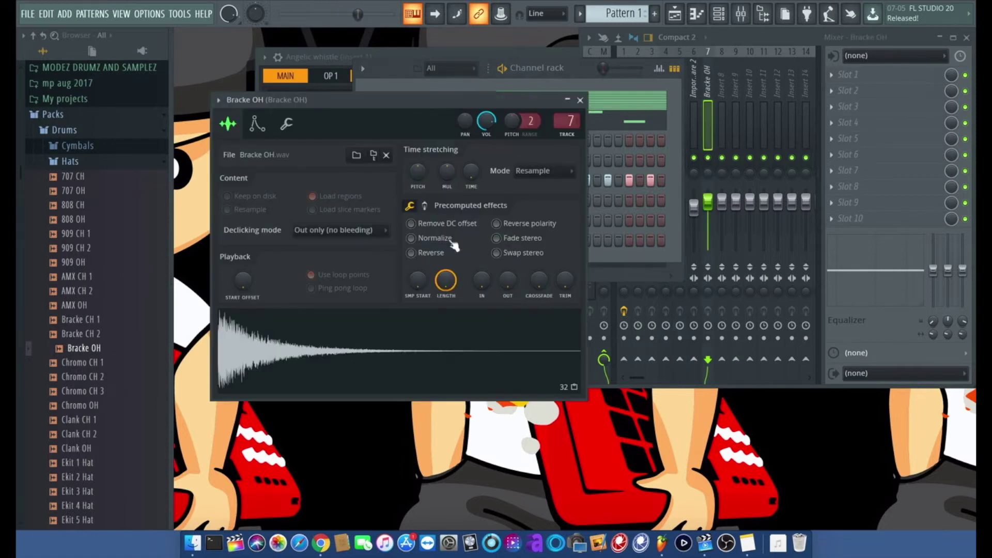
{"action": "left_click", "coordinate": [580, 100]}
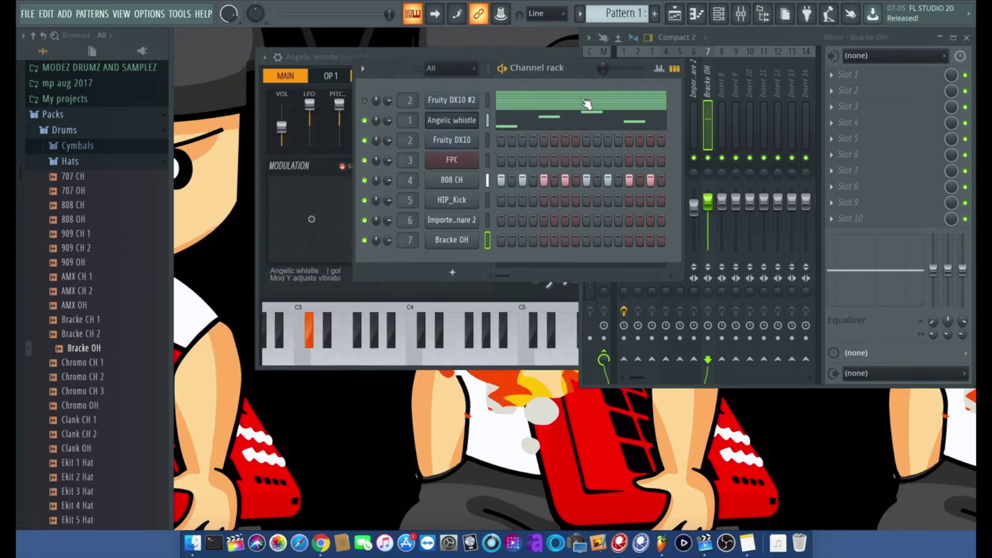
Open the Bracke OH channel in the piano roll and place a C5 open-hat note on beat 3 of bar 1.
{"action": "right_click", "coordinate": [462, 242]}
{"action": "left_click", "coordinate": [498, 240]}
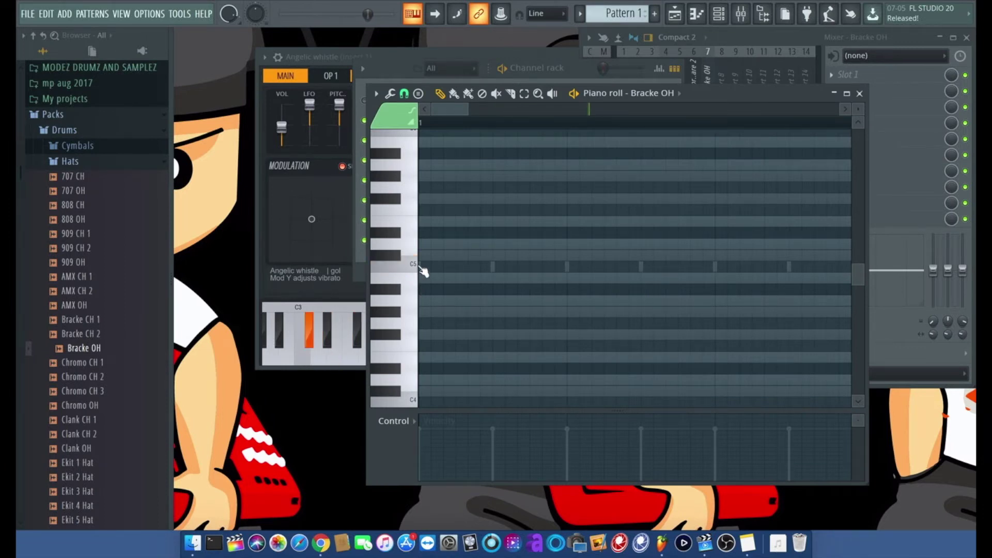
{"action": "key", "text": "space"}
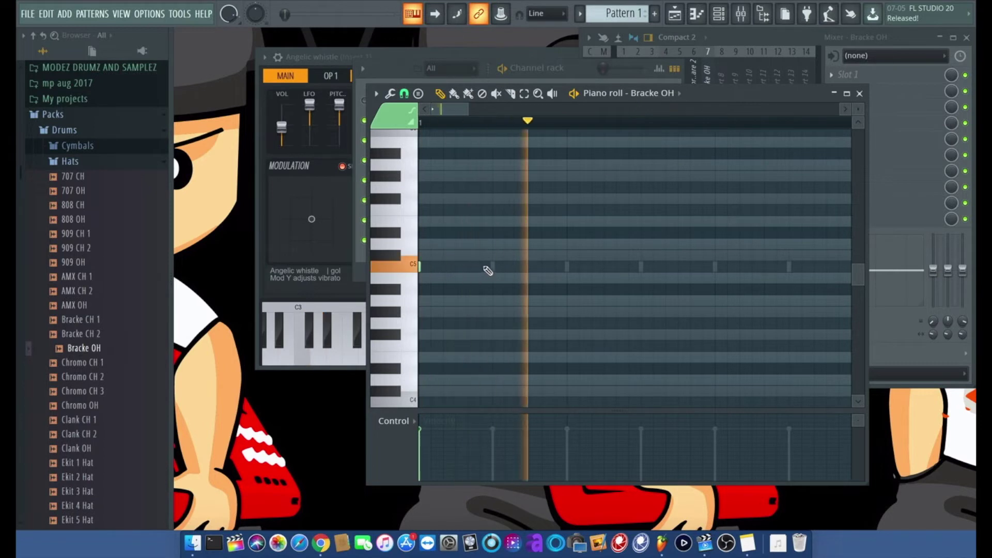
{"action": "scroll", "coordinate": [592, 277], "scroll_direction": "down", "scroll_amount": 2}
{"action": "scroll", "coordinate": [589, 277], "scroll_direction": "down", "scroll_amount": 1}
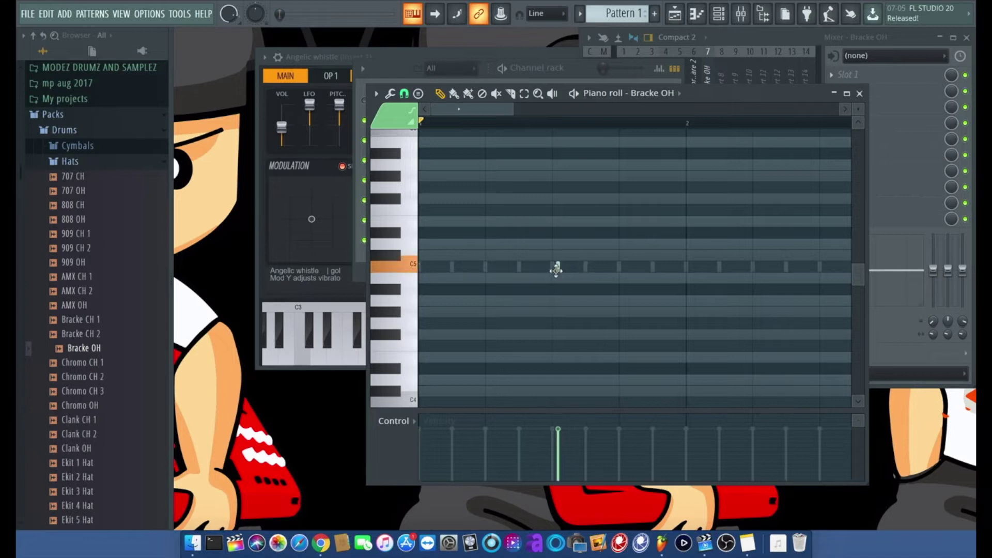
{"action": "left_click_drag", "start_coordinate": [556, 270], "coordinate": [553, 270]}
{"action": "key", "text": "space"}
Repeat the C5 open-hat note on beat 3 of bars 2 and 3.
{"action": "scroll", "coordinate": [554, 270], "scroll_direction": "down", "scroll_amount": 1}
{"action": "scroll", "coordinate": [554, 271], "scroll_direction": "right", "scroll_amount": 3}
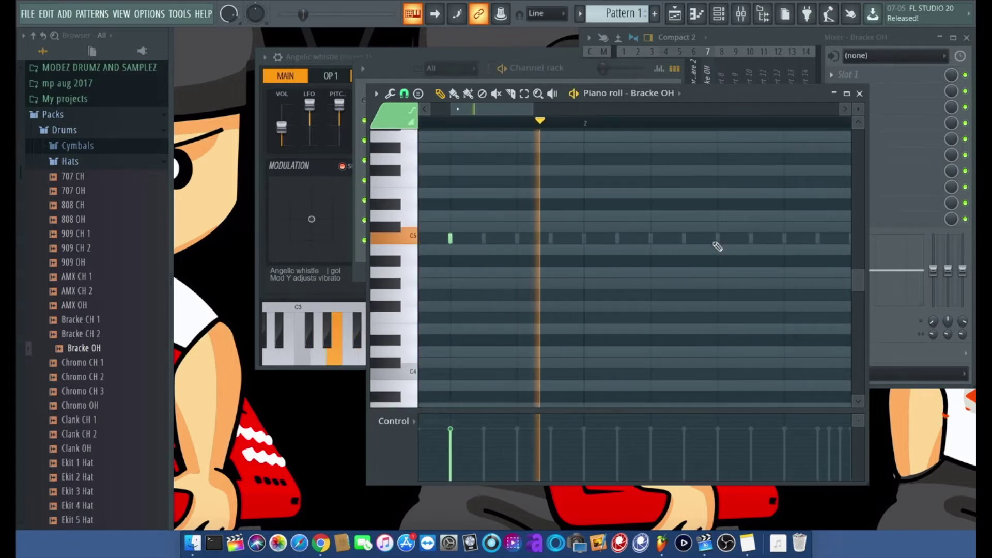
{"action": "left_click", "coordinate": [718, 239]}
{"action": "scroll", "coordinate": [717, 238], "scroll_direction": "right", "scroll_amount": 2}
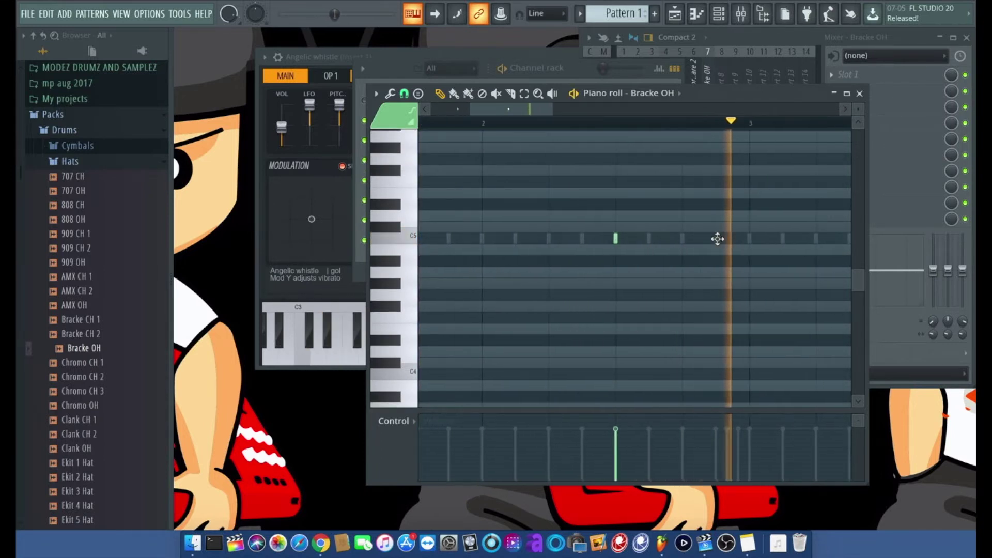
{"action": "scroll", "coordinate": [718, 239], "scroll_direction": "right", "scroll_amount": 4}
{"action": "left_click", "coordinate": [650, 239]}
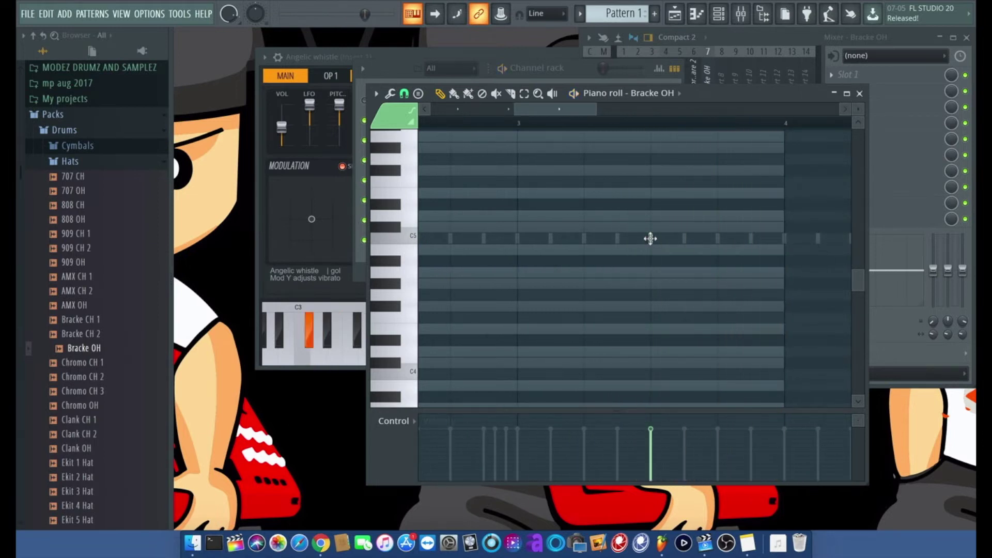
{"action": "scroll", "coordinate": [650, 238], "scroll_direction": "right", "scroll_amount": 1}
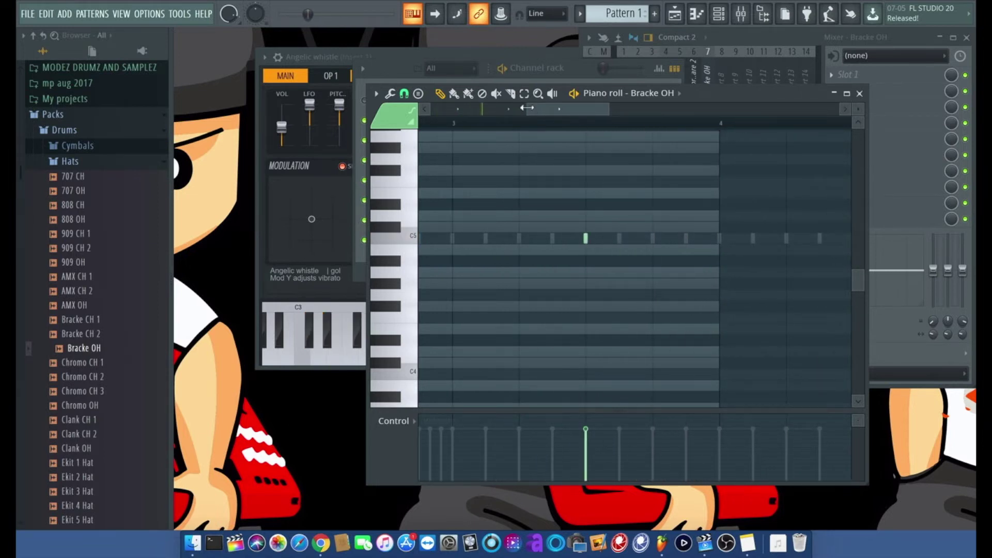
{"action": "left_click_drag", "start_coordinate": [531, 105], "coordinate": [423, 112]}
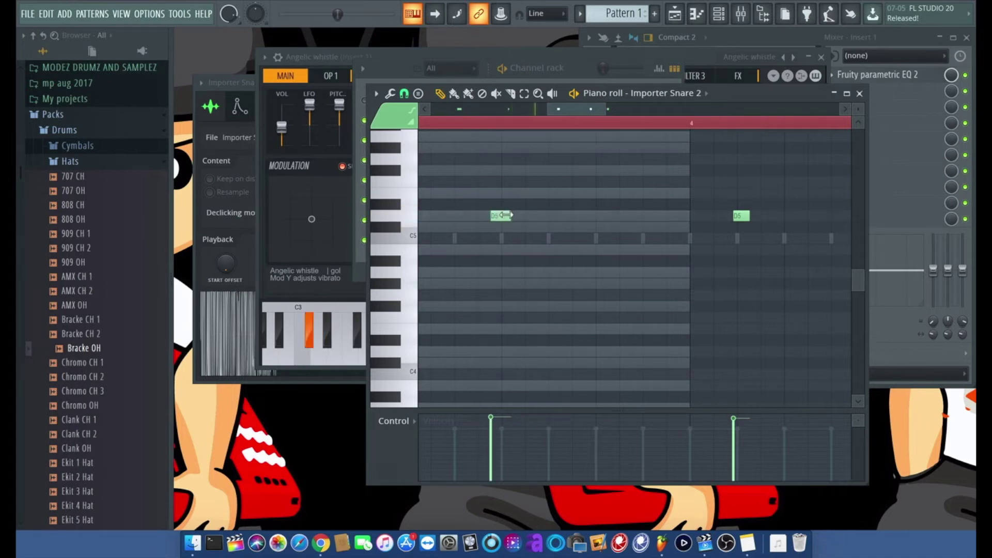
Align the D5 note of Importer Snare 2 in the middle of bar 3 to the beat.
{"action": "left_click", "coordinate": [511, 216]}
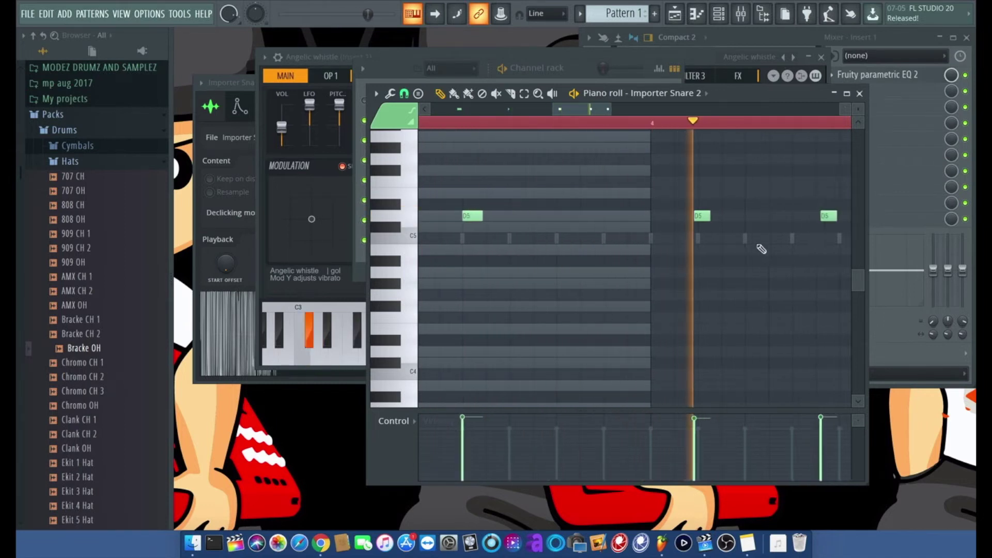
{"action": "scroll", "coordinate": [761, 249], "scroll_direction": "up", "scroll_amount": 1}
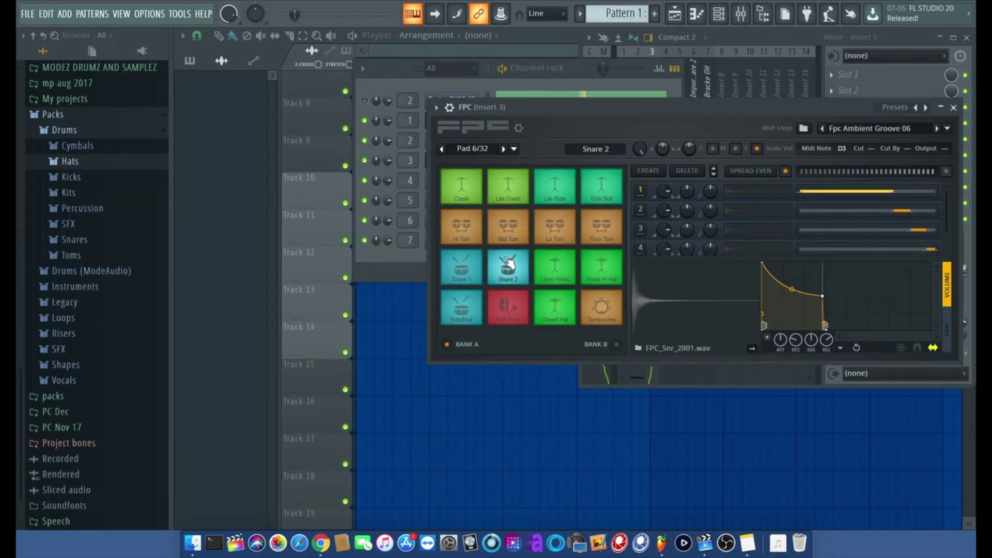
In the FPC piano roll, add a Closed Hat note with reduced velocity and a Snare 1 note in bar 1.
{"action": "key", "text": "F7"}
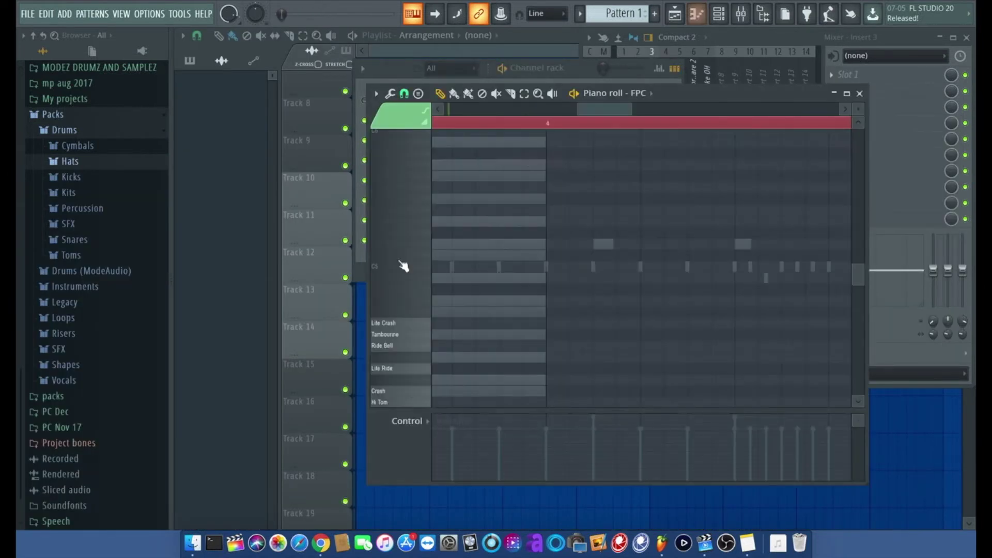
{"action": "scroll", "coordinate": [403, 266], "scroll_direction": "down", "scroll_amount": 4}
{"action": "scroll", "coordinate": [445, 335], "scroll_direction": "up", "scroll_amount": 3}
{"action": "left_click", "coordinate": [653, 329]}
{"action": "left_click_drag", "start_coordinate": [641, 429], "coordinate": [642, 466]}
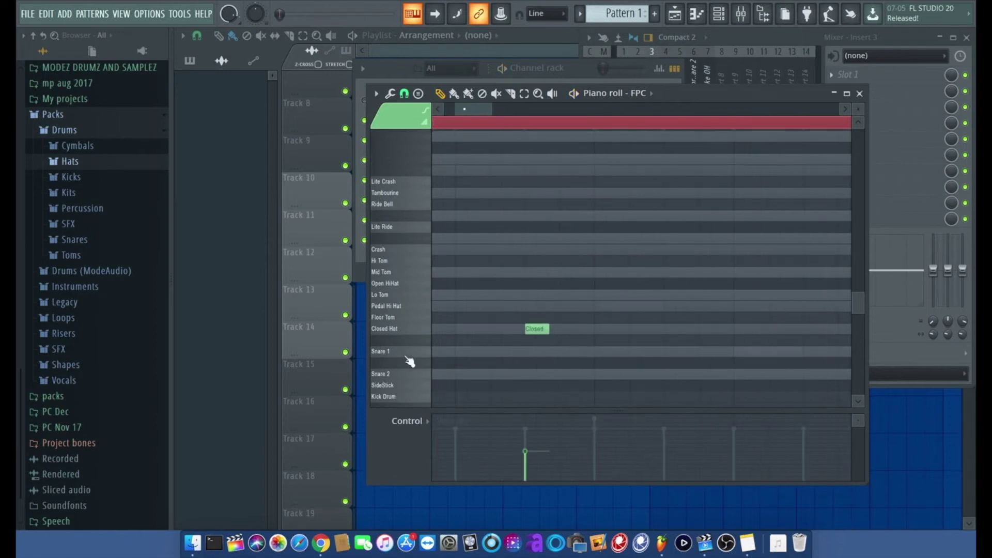
{"action": "left_click", "coordinate": [604, 351]}
{"action": "scroll", "coordinate": [594, 381], "scroll_direction": "down", "scroll_amount": 2}
{"action": "key", "text": "space"}
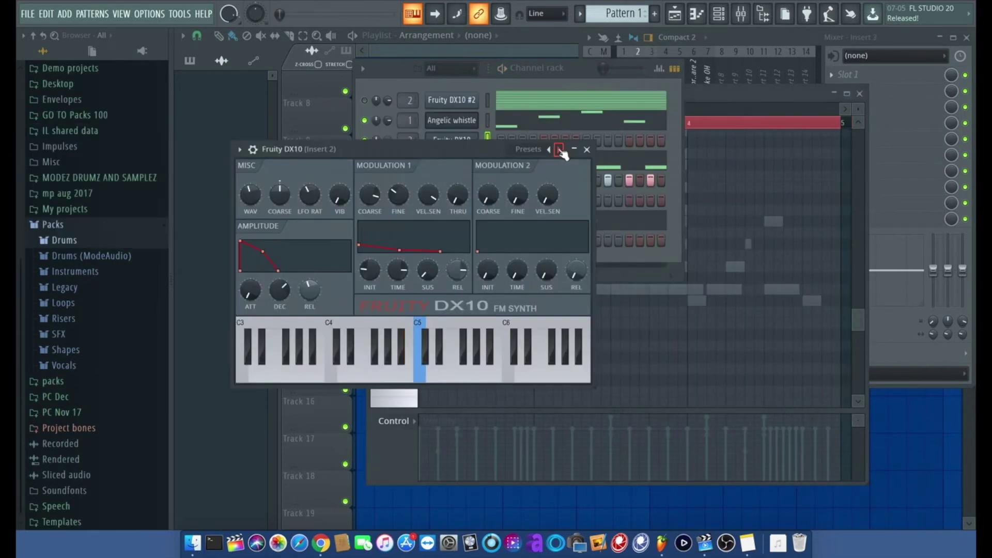
Load the FM Sub preset in the Fruity DX10 on Insert 2 and open that channel in the piano roll.
{"action": "left_click", "coordinate": [559, 151]}
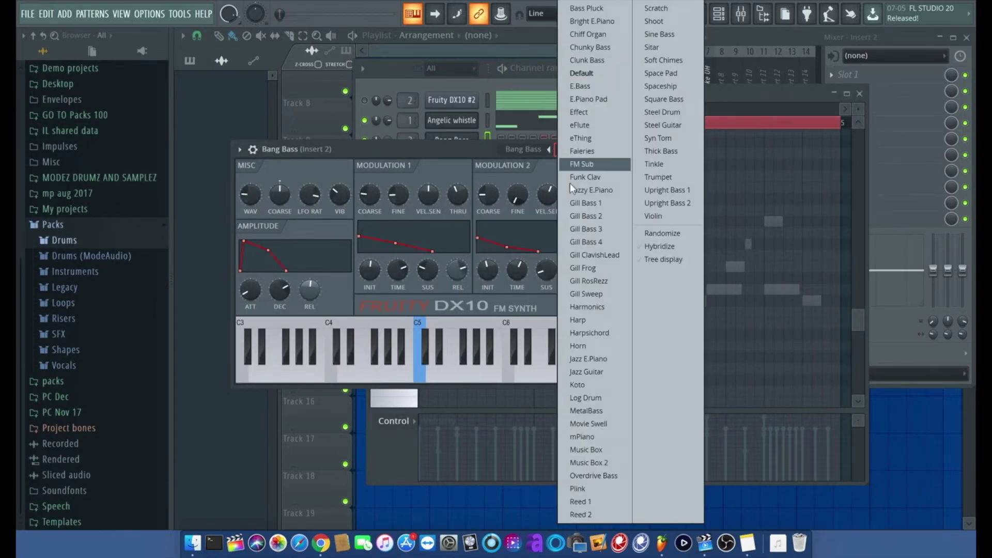
{"action": "left_click", "coordinate": [593, 164]}
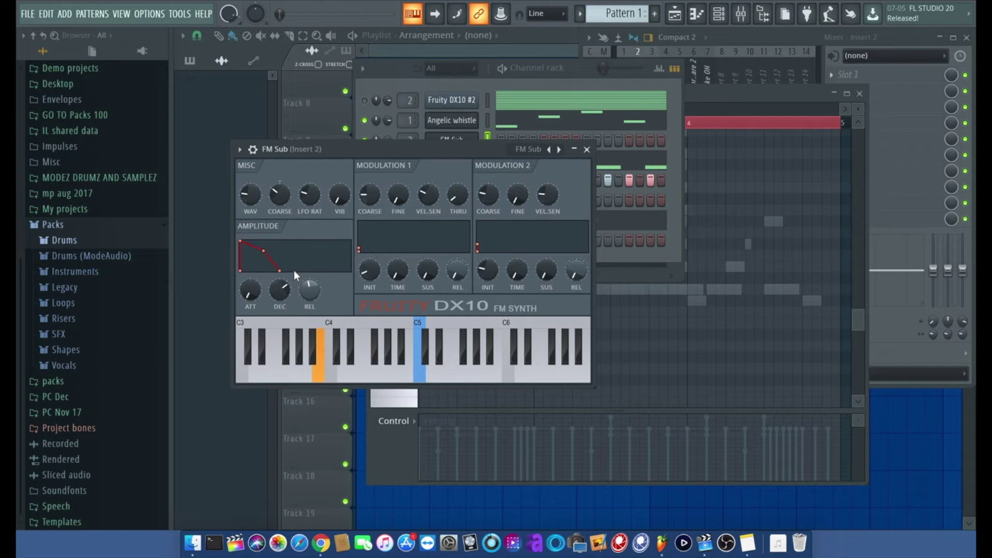
{"action": "right_click", "coordinate": [455, 138]}
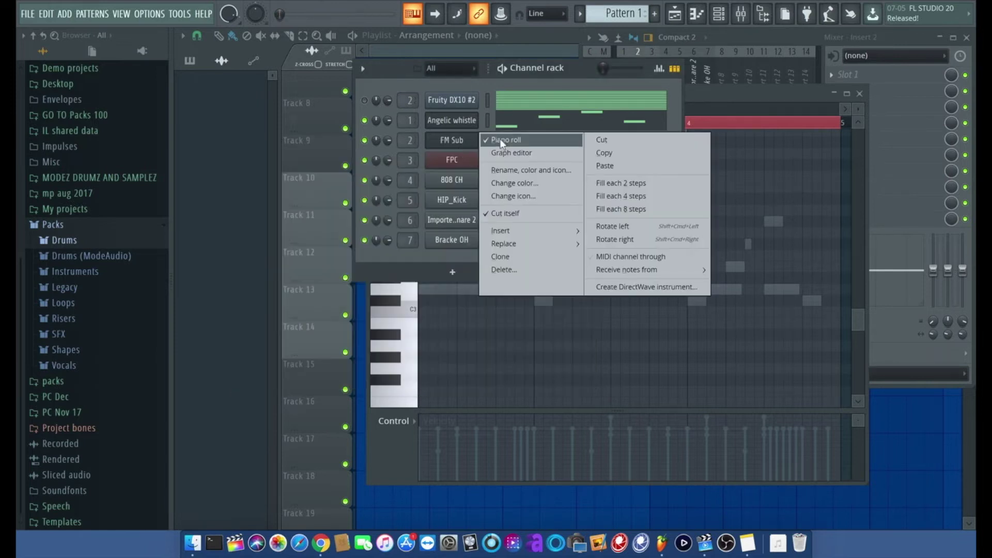
{"action": "left_click", "coordinate": [500, 140]}
{"action": "key", "text": "space"}
{"action": "right_click", "coordinate": [459, 137]}
{"action": "left_click", "coordinate": [497, 136]}
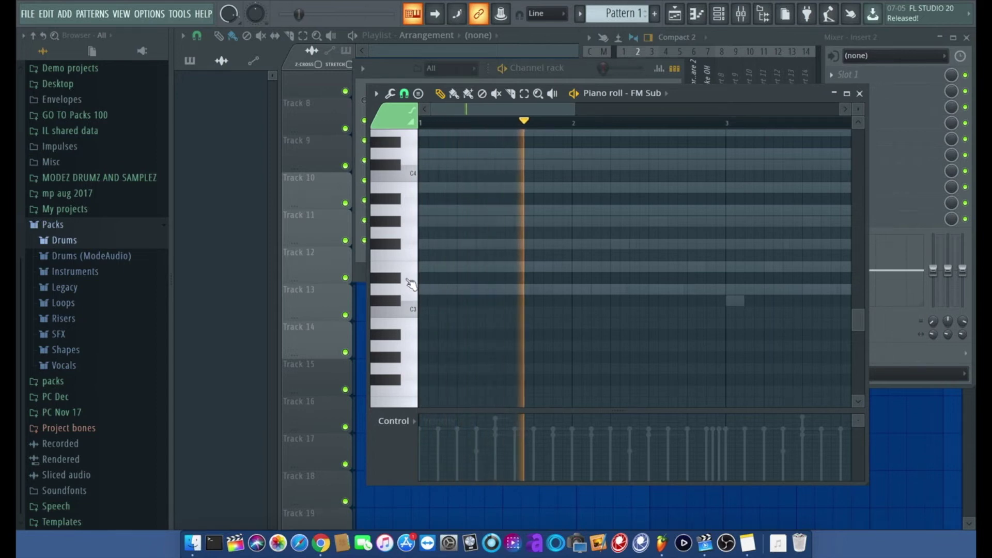
Place a one-bar D5 note at the start of bar 1 and a one-bar E5 note from the middle of bar 2.
{"action": "left_click", "coordinate": [413, 178]}
{"action": "scroll", "coordinate": [420, 281], "scroll_direction": "up", "scroll_amount": 5}
{"action": "left_click", "coordinate": [424, 188]}
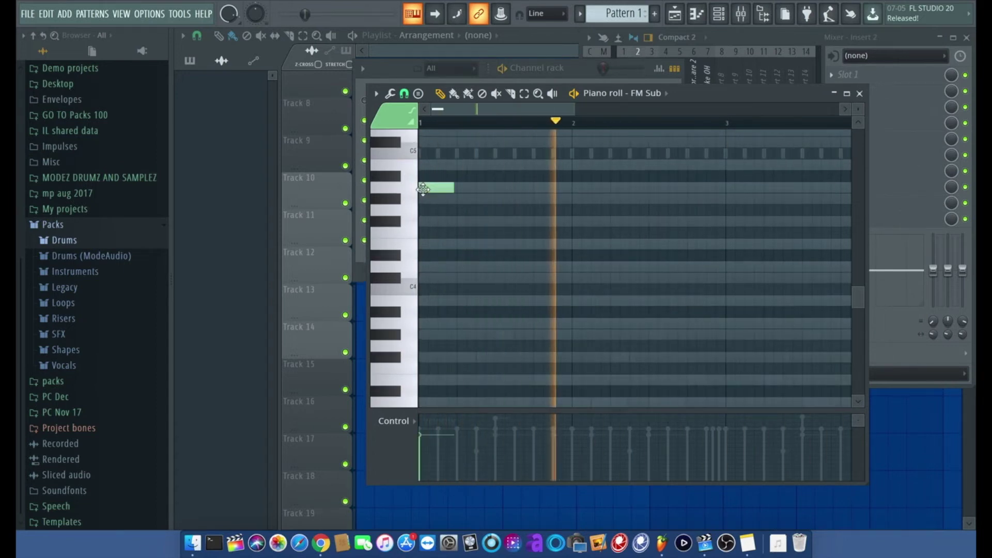
{"action": "key", "text": "space"}
{"action": "key", "text": "space"}
{"action": "scroll", "coordinate": [447, 188], "scroll_direction": "up", "scroll_amount": 3}
{"action": "left_click", "coordinate": [427, 195]}
{"action": "scroll", "coordinate": [449, 169], "scroll_direction": "up", "scroll_amount": 1}
{"action": "key", "text": "space"}
{"action": "mouse_move", "coordinate": [437, 216]}
{"action": "left_mouse_down"}
{"action": "mouse_move", "coordinate": [568, 215]}
{"action": "mouse_move", "coordinate": [671, 197]}
{"action": "left_mouse_up"}
{"action": "key", "text": "space"}
{"action": "left_click", "coordinate": [581, 194]}
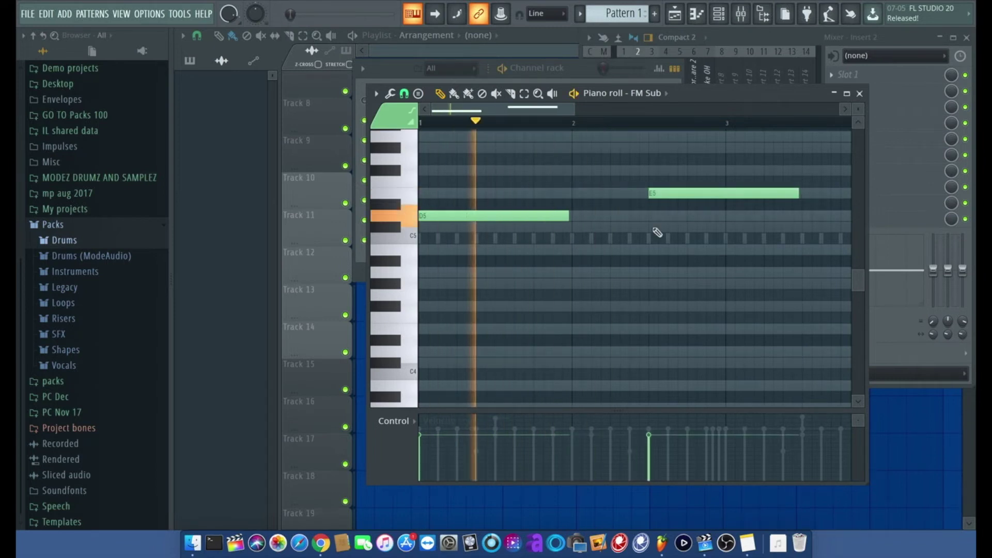
Fit the D5 and E5 notes end to end up to bar 3, and fill bar 3 with half-bar C#5 and B4 notes.
{"action": "left_click_drag", "start_coordinate": [568, 215], "coordinate": [647, 216]}
{"action": "left_click_drag", "start_coordinate": [797, 194], "coordinate": [723, 194]}
{"action": "scroll", "coordinate": [661, 218], "scroll_direction": "right", "scroll_amount": 2}
{"action": "left_click", "coordinate": [664, 217]}
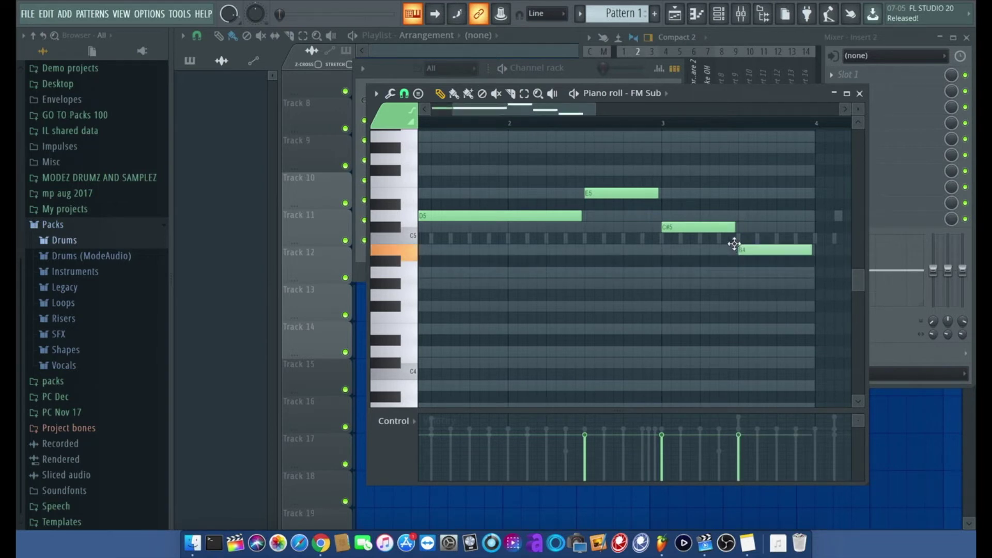
{"action": "key", "text": "space"}
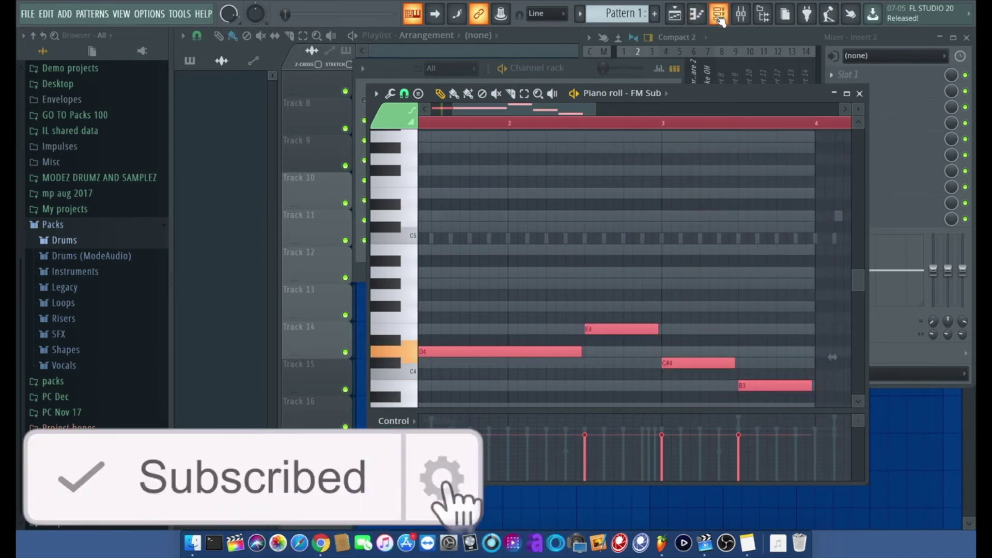
Move the B3 bass note to A3 in the second half of bar 4 and lengthen the C#4 note to meet it.
{"action": "left_click_drag", "start_coordinate": [595, 107], "coordinate": [652, 112]}
{"action": "left_click", "coordinate": [592, 374], "text": "ctrl"}
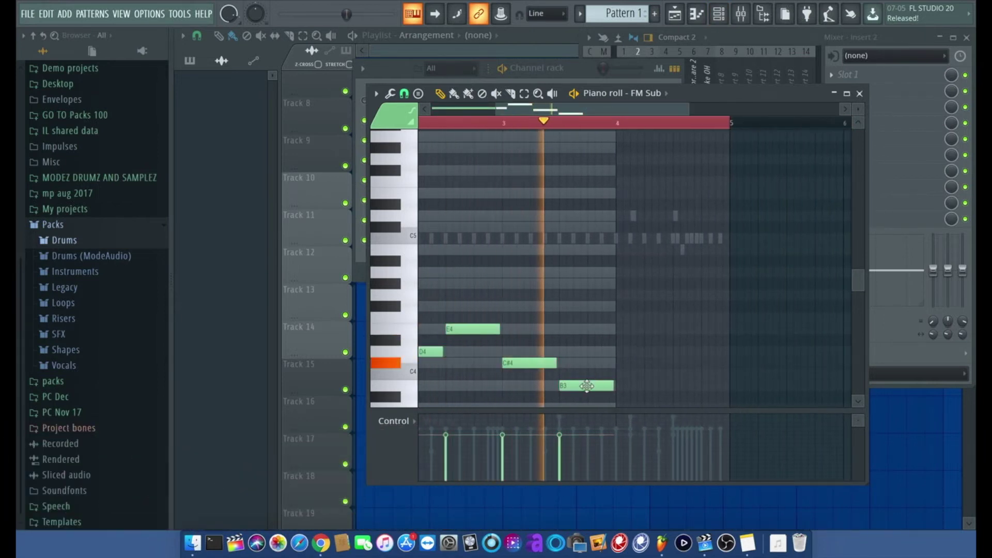
{"action": "left_click_drag", "start_coordinate": [589, 386], "coordinate": [726, 389]}
{"action": "left_click_drag", "start_coordinate": [556, 362], "coordinate": [687, 406]}
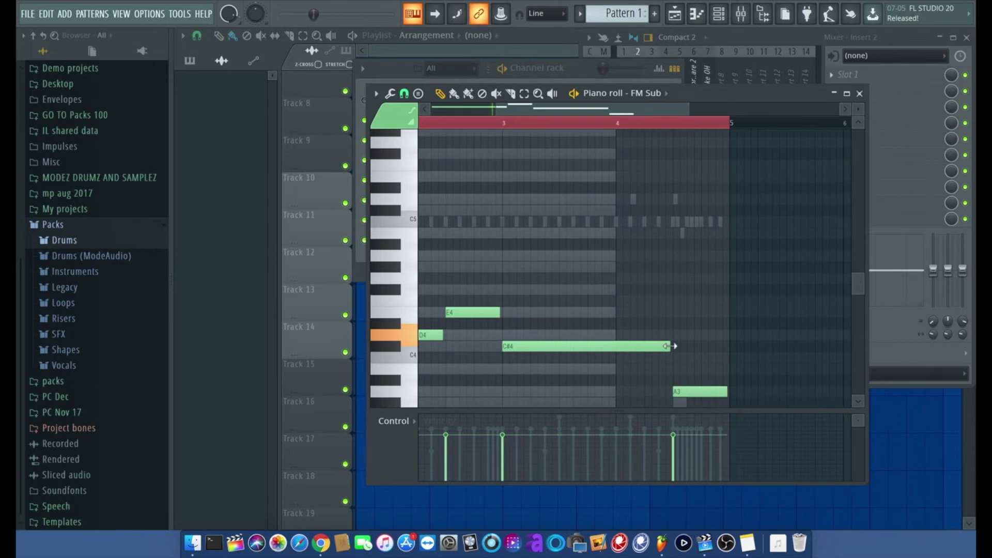
{"action": "scroll", "coordinate": [675, 346], "scroll_direction": "up", "scroll_amount": 2}
Go to the FM Sub channel and move its first bass note up to D4.
{"action": "left_click", "coordinate": [724, 13]}
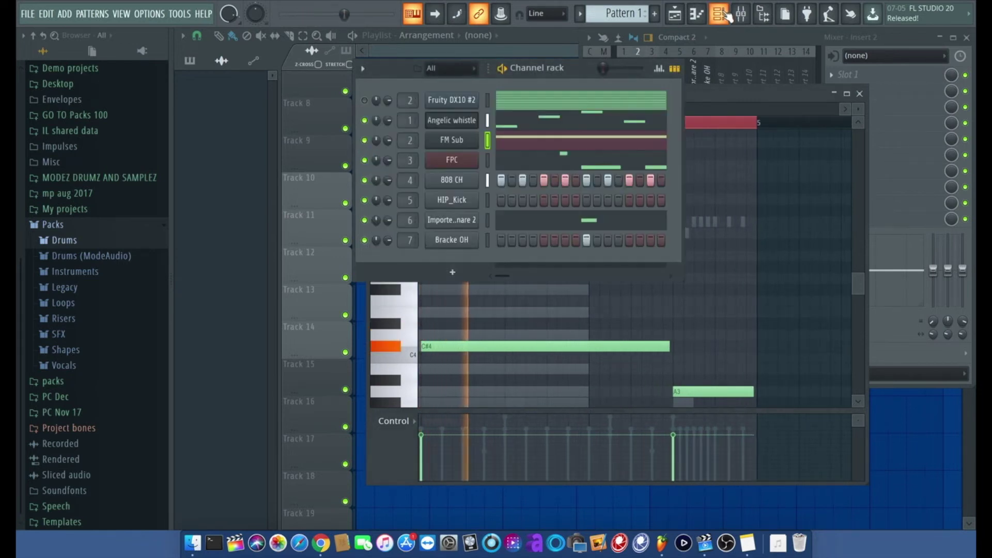
{"action": "left_click", "coordinate": [455, 141]}
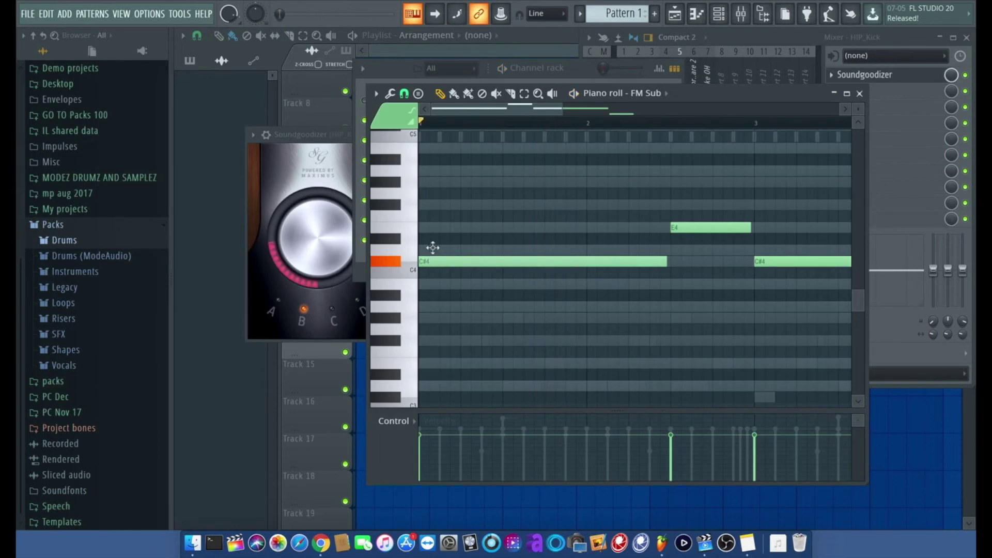
{"action": "left_click_drag", "start_coordinate": [433, 247], "coordinate": [432, 250]}
{"action": "key", "text": "space"}
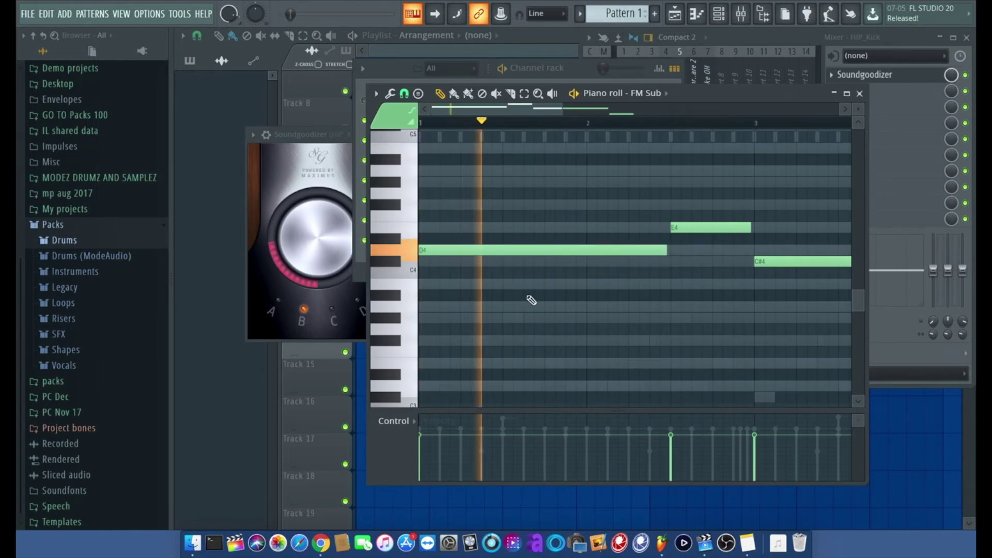
Transpose all FM Sub notes down one octave.
{"action": "key", "text": "ctrl+a"}
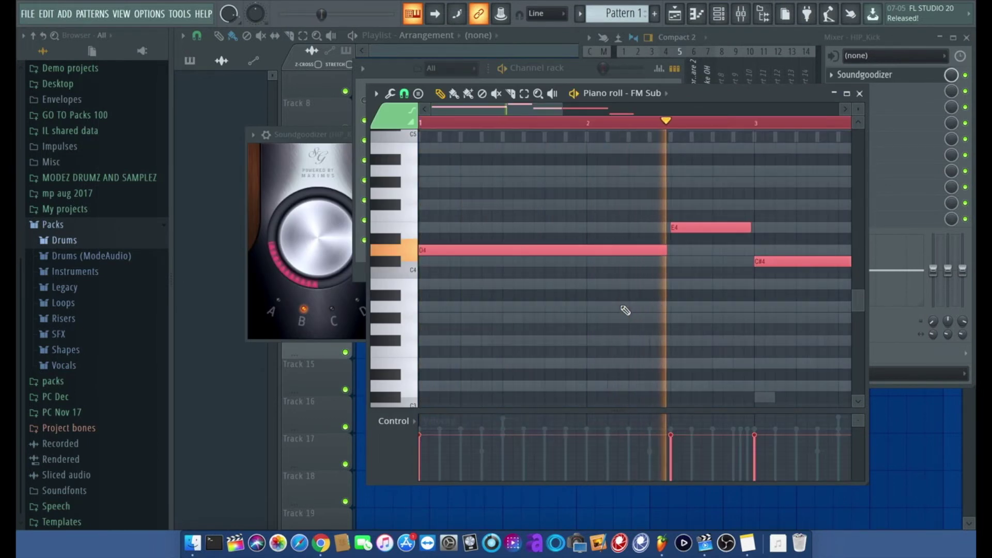
{"action": "key", "text": "ctrl+Down"}
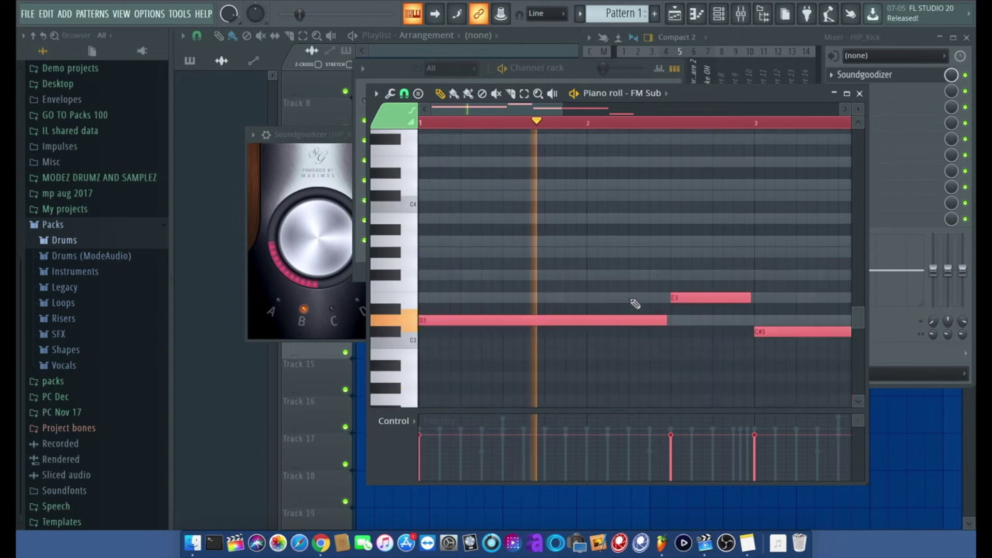
{"action": "scroll", "coordinate": [626, 309], "scroll_direction": "down", "scroll_amount": 5}
{"action": "scroll", "coordinate": [633, 305], "scroll_direction": "right", "scroll_amount": 2}
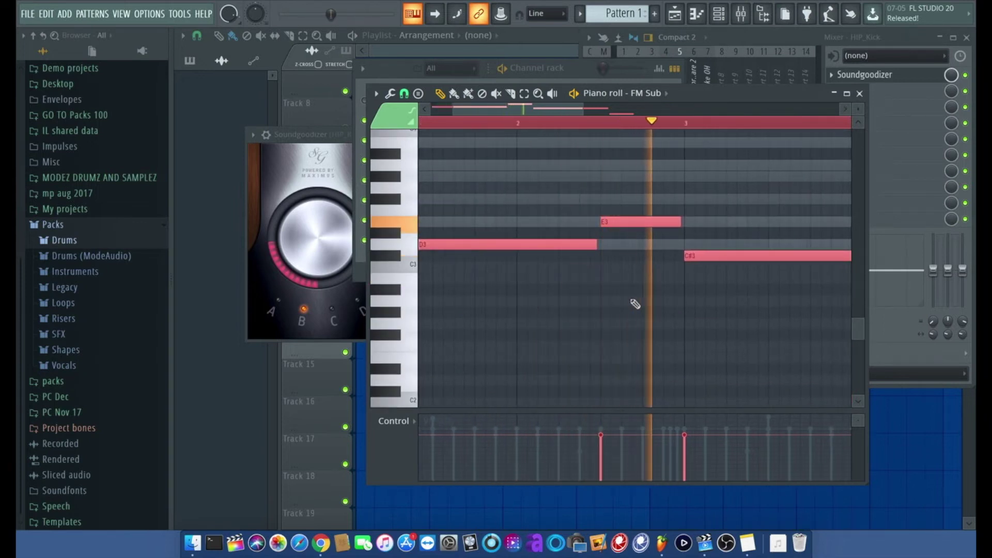
Shorten the second HIP_Kick note and add a G#4 kick just before the middle of bar 2.
{"action": "scroll", "coordinate": [635, 304], "scroll_direction": "right", "scroll_amount": 1}
{"action": "left_click_drag", "start_coordinate": [541, 323], "coordinate": [500, 322]}
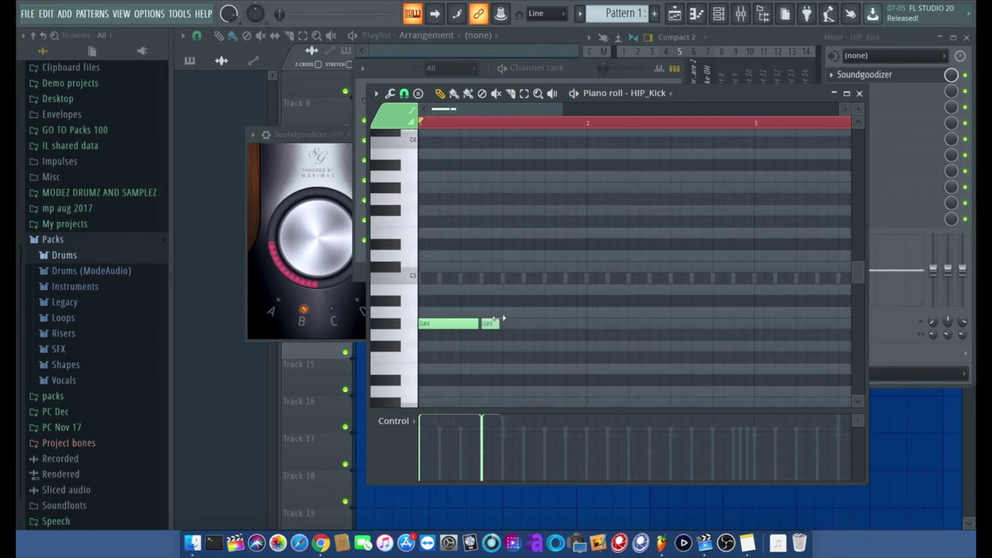
{"action": "key", "text": "space"}
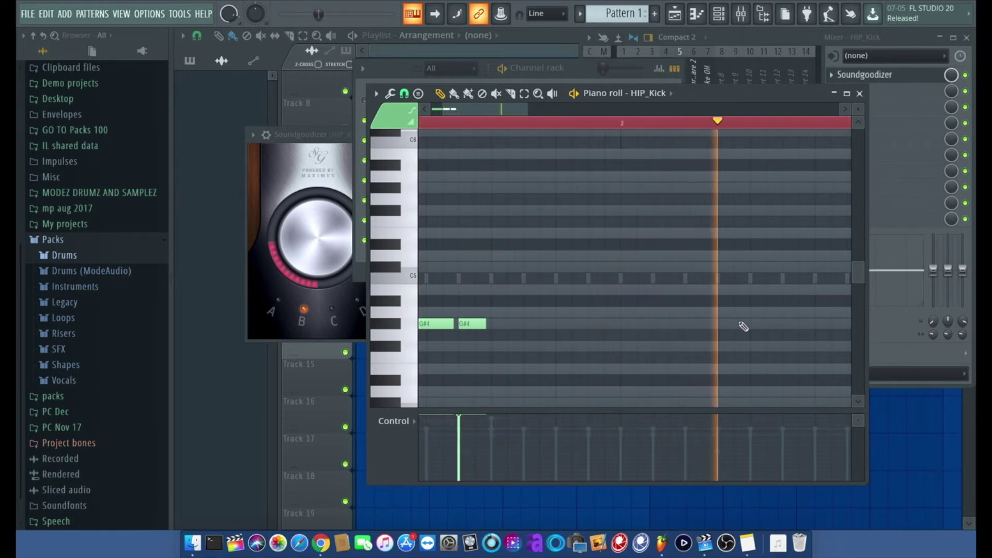
{"action": "left_click", "coordinate": [722, 323]}
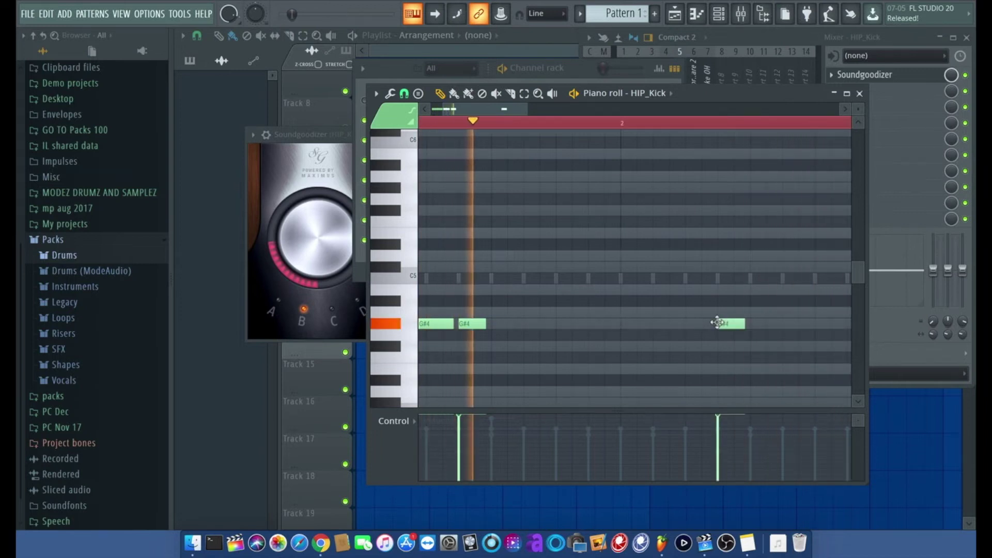
Add more G#4 kicks late in bar 2, at the start of bar 3 and on through bars 3 and 4.
{"action": "scroll", "coordinate": [713, 322], "scroll_direction": "right", "scroll_amount": 3}
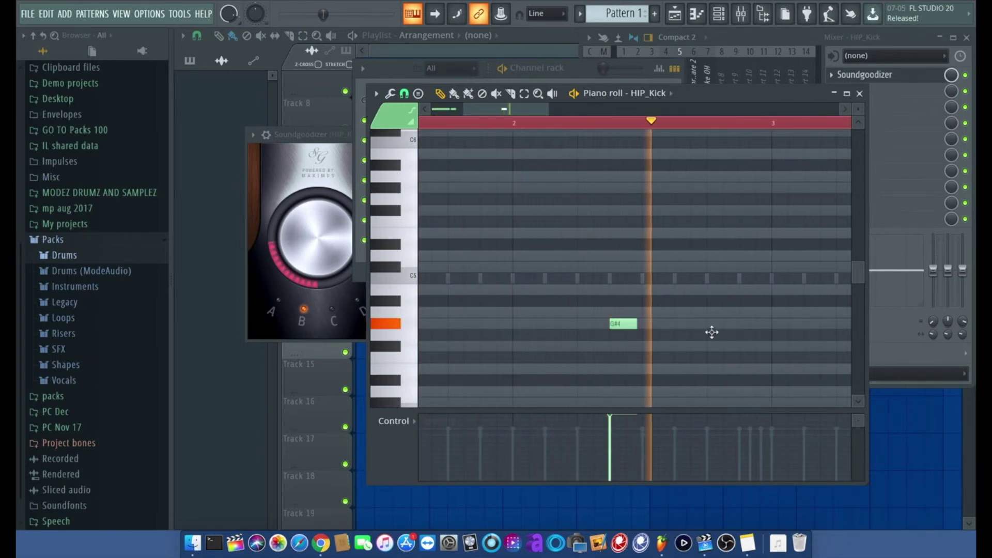
{"action": "left_click", "coordinate": [713, 325]}
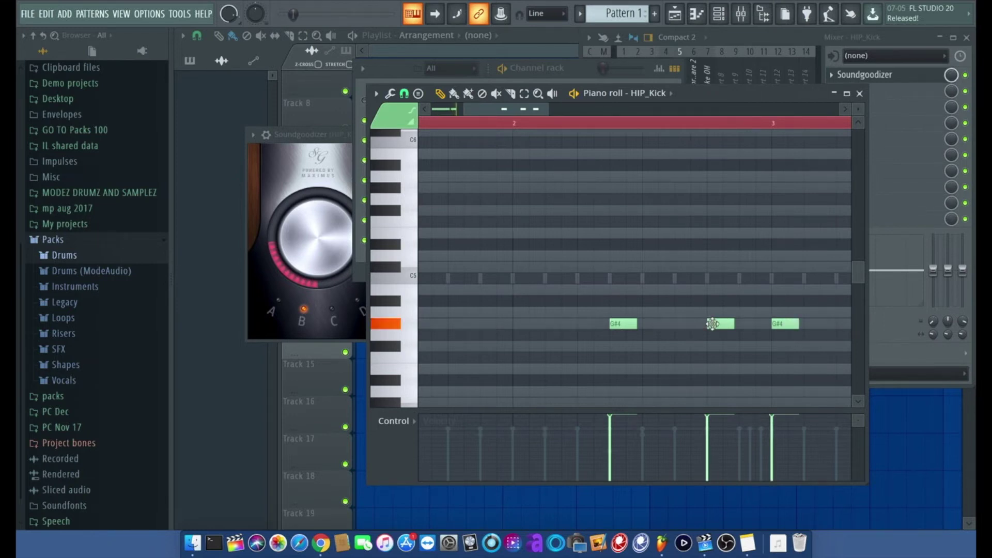
{"action": "scroll", "coordinate": [718, 324], "scroll_direction": "right", "scroll_amount": 2}
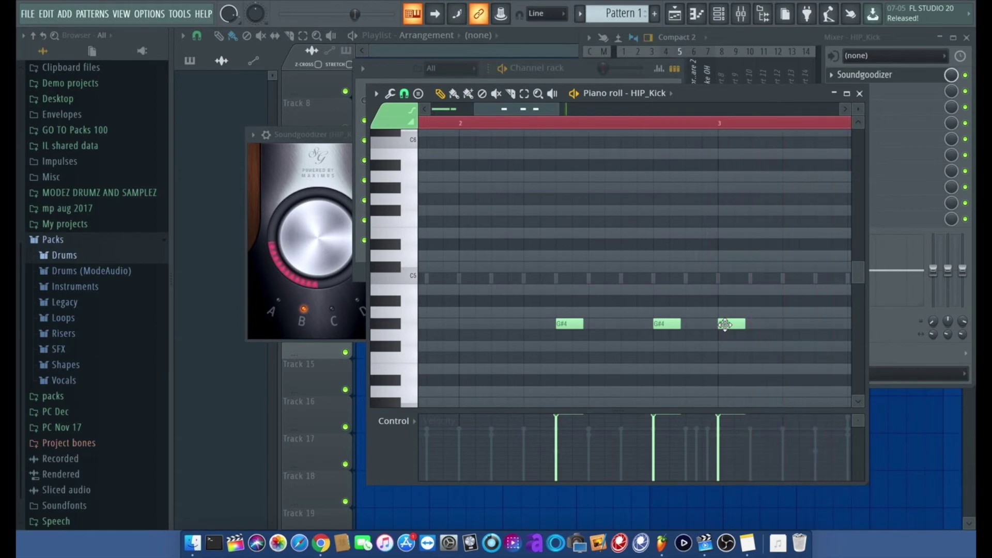
{"action": "key", "text": "space"}
{"action": "scroll", "coordinate": [519, 266], "scroll_direction": "down", "scroll_amount": 4}
{"action": "key", "text": "space"}
{"action": "key", "text": "space"}
Open the FM Sub notes from the channel rack and lower the note in the second half of bar 2 to D#3.
{"action": "left_click", "coordinate": [719, 15]}
{"action": "key", "text": "space"}
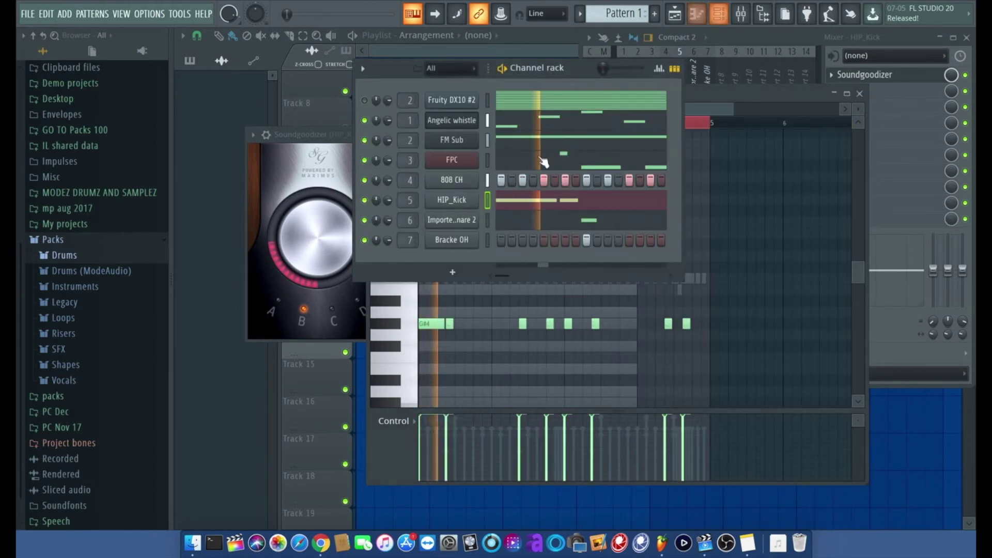
{"action": "key", "text": "space"}
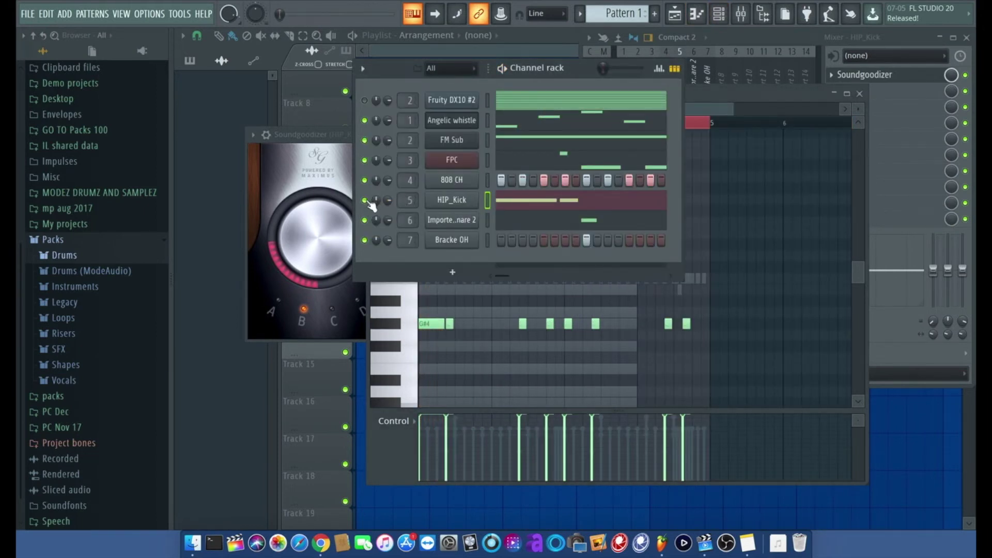
{"action": "left_click", "coordinate": [511, 144]}
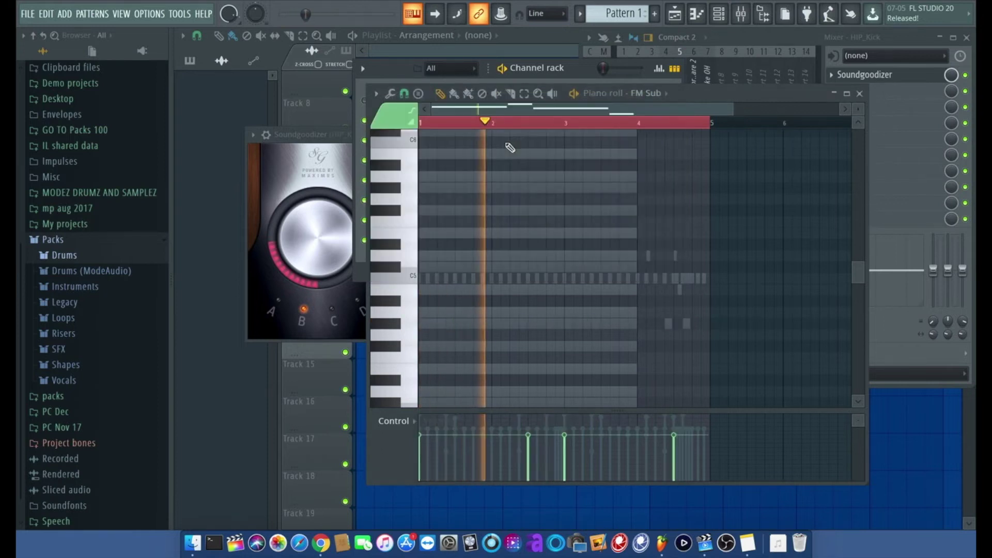
{"action": "scroll", "coordinate": [501, 188], "scroll_direction": "up", "scroll_amount": 12}
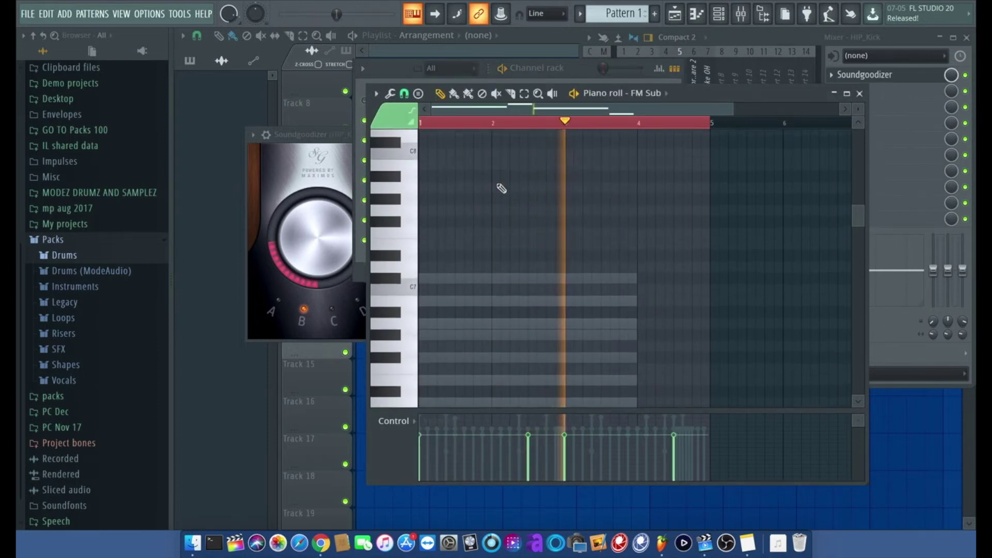
{"action": "scroll", "coordinate": [501, 188], "scroll_direction": "up", "scroll_amount": 4}
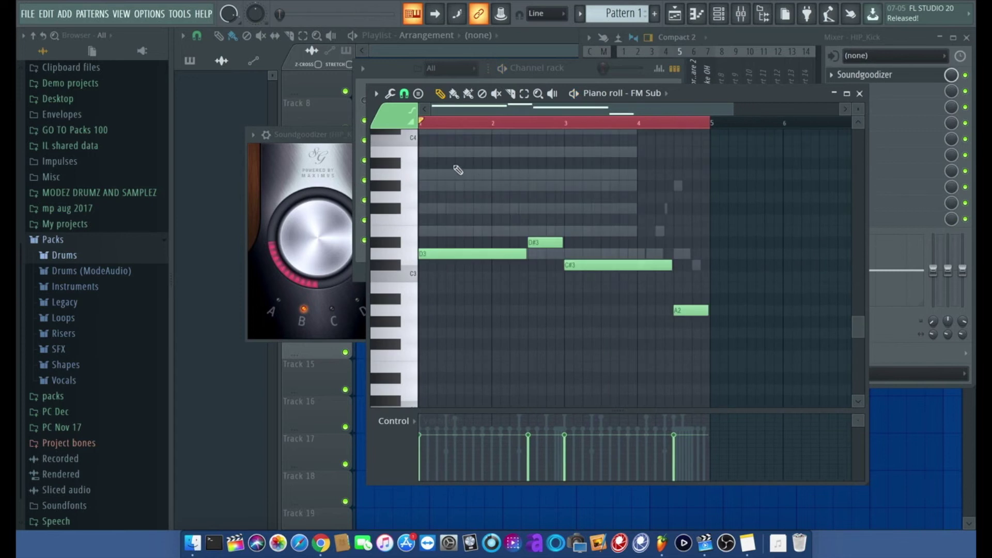
Show the mixer and channel rack, and audition the pattern with the Bracke OH channel unmuted.
{"action": "left_click", "coordinate": [743, 14]}
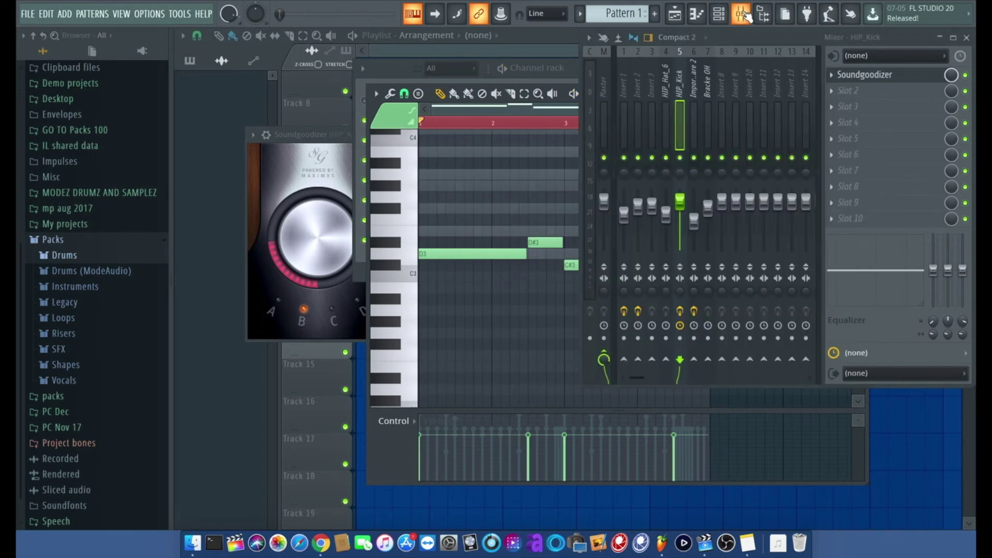
{"action": "key", "text": "F6"}
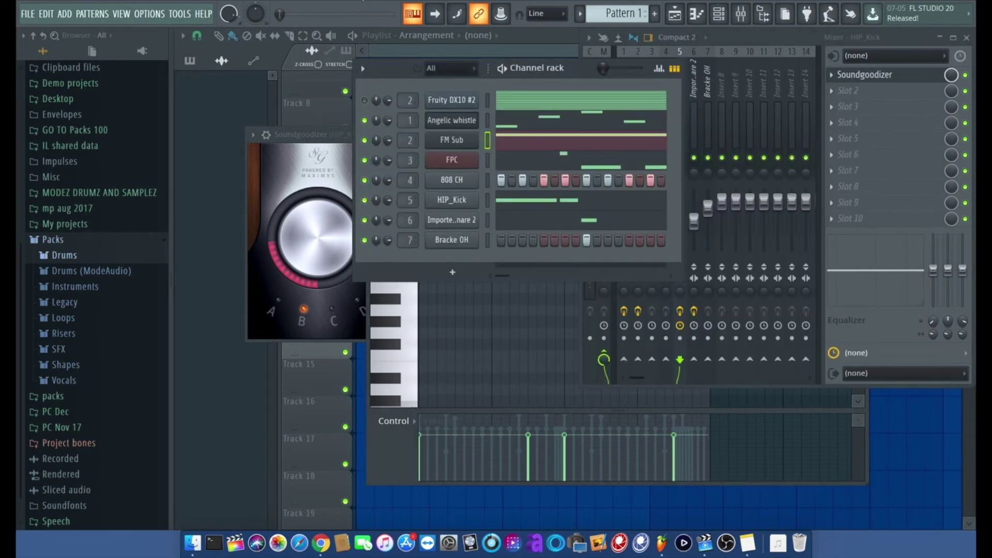
{"action": "key", "text": "space"}
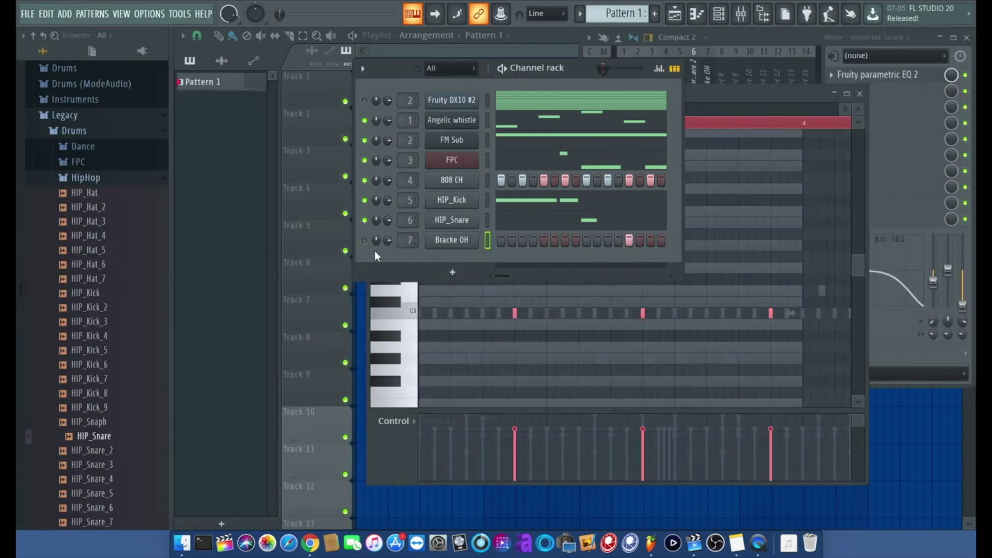
{"action": "key", "text": "space"}
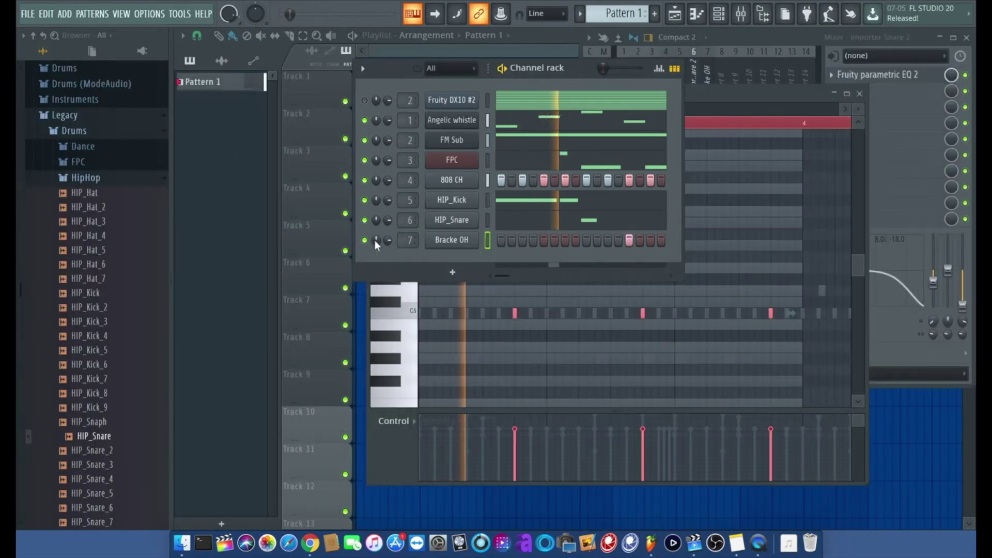
Reverse the Bracke OH sample and shift its notes earlier, placing one B4 note in each bar.
{"action": "left_click", "coordinate": [445, 240]}
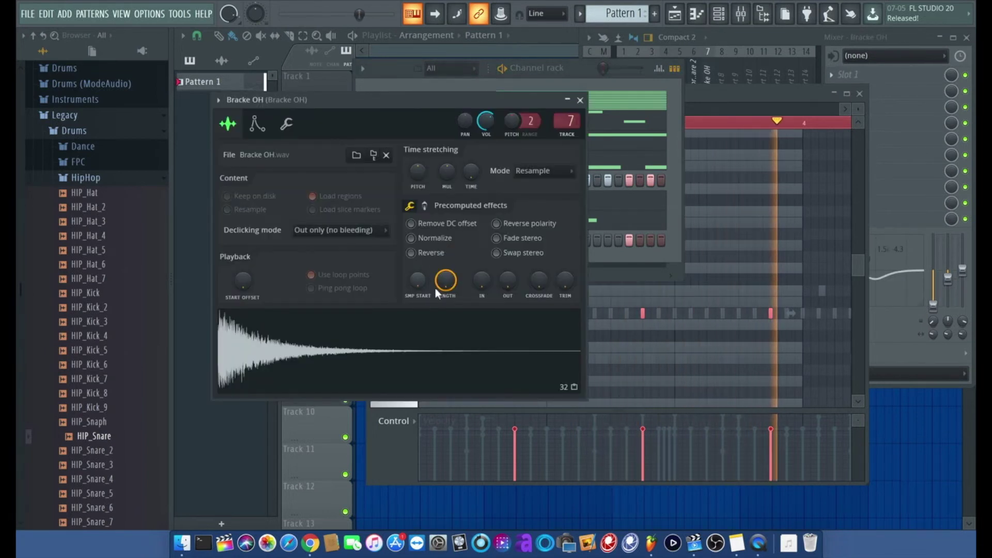
{"action": "left_click", "coordinate": [415, 254]}
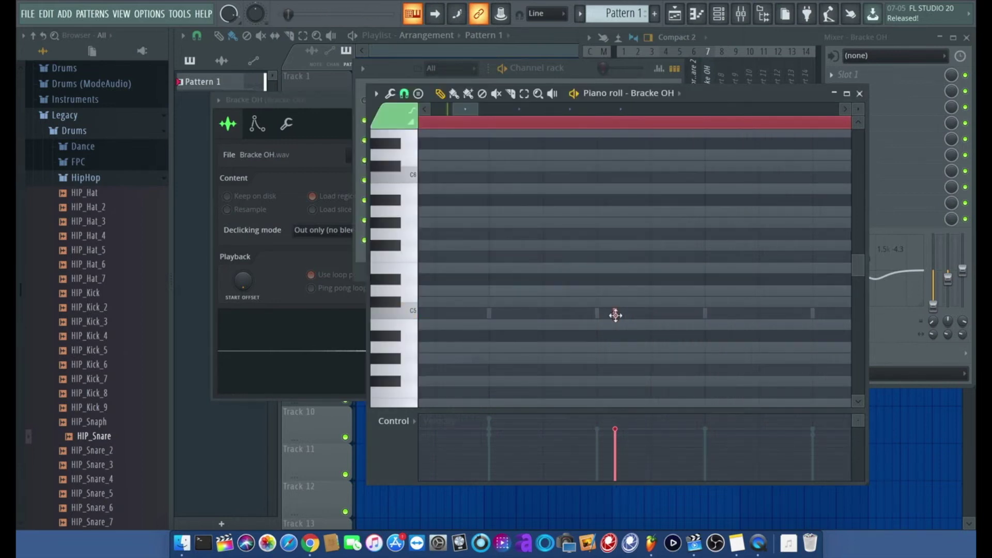
{"action": "left_click_drag", "start_coordinate": [615, 315], "coordinate": [601, 313]}
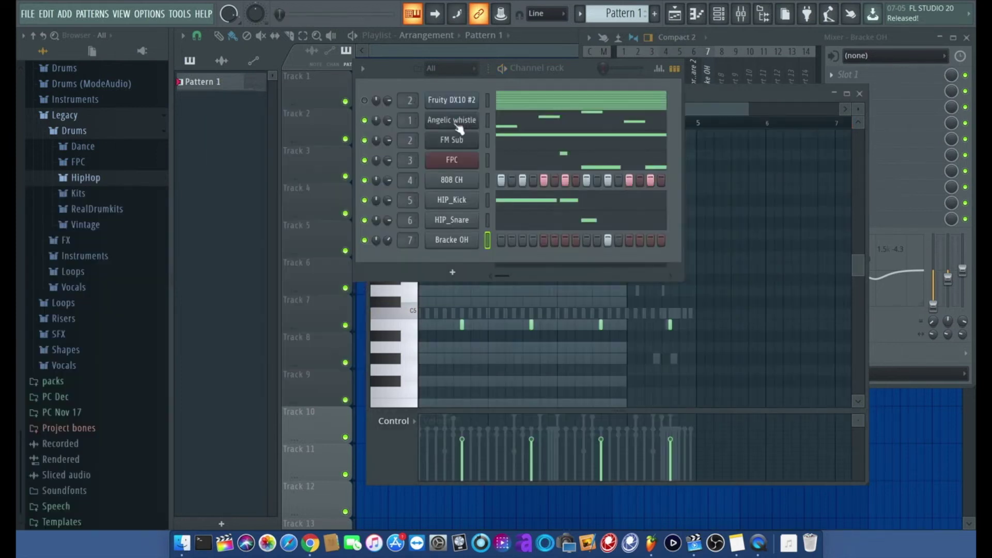
Clone the Angelic whistle channel and change the clone's Sytrus preset to Agressive Growl.
{"action": "right_click", "coordinate": [453, 123]}
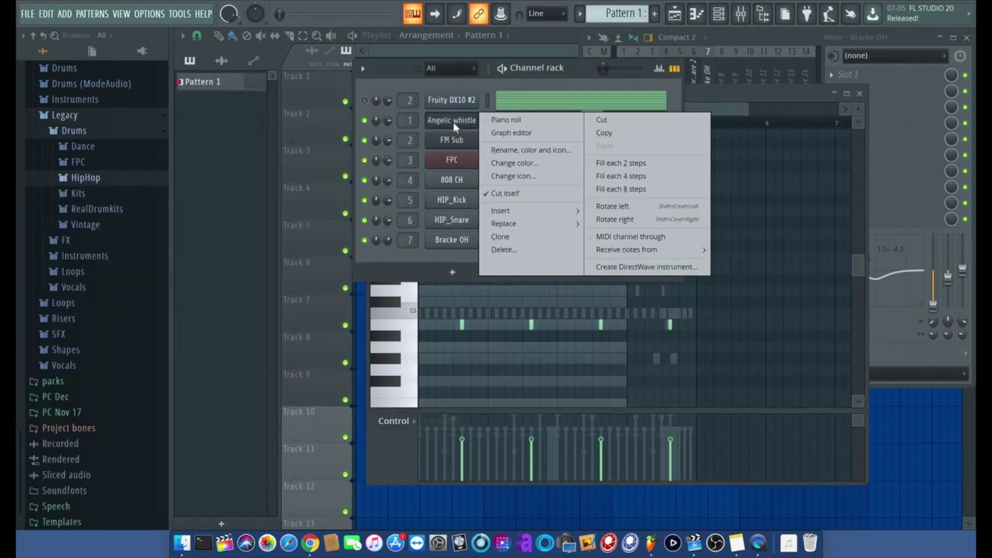
{"action": "left_click", "coordinate": [514, 239]}
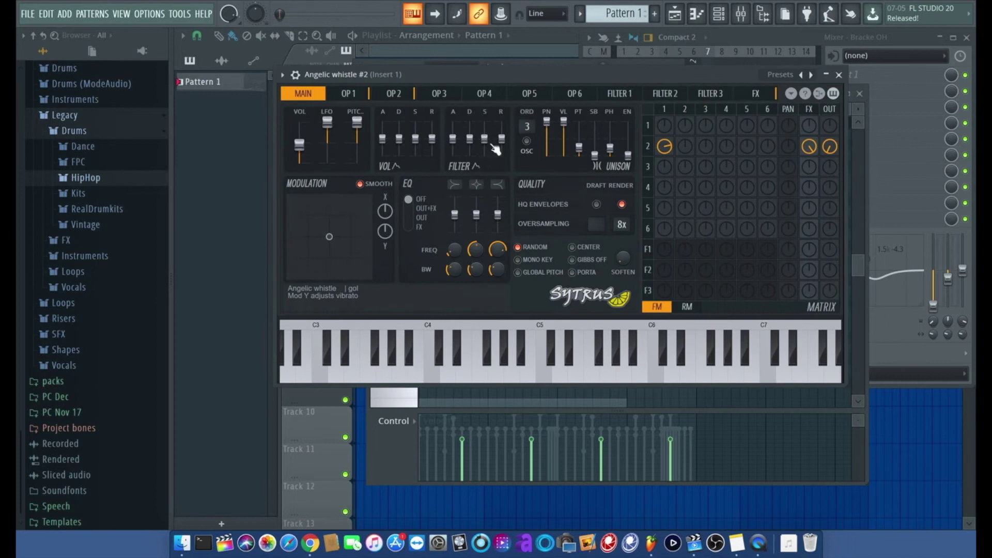
{"action": "left_click", "coordinate": [812, 75]}
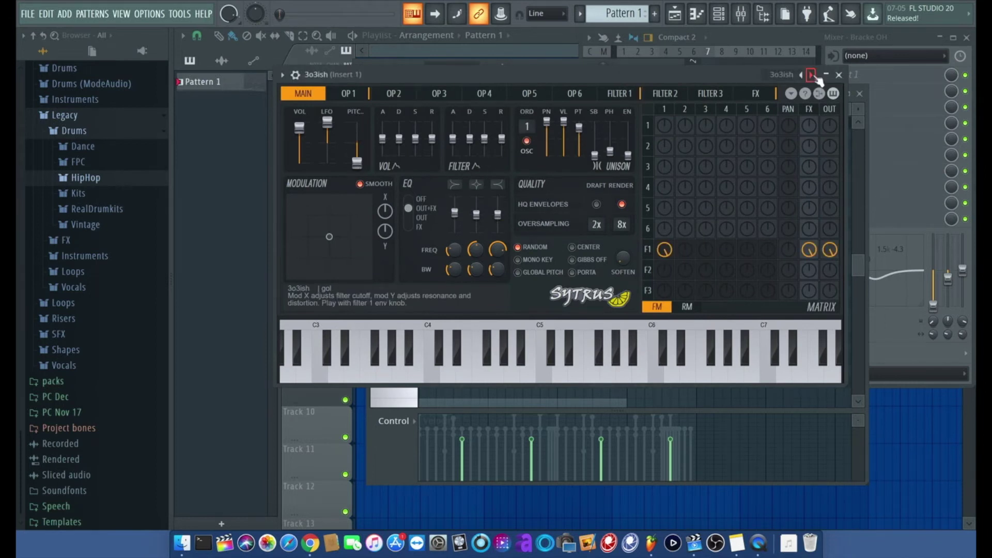
{"action": "right_click", "coordinate": [816, 75]}
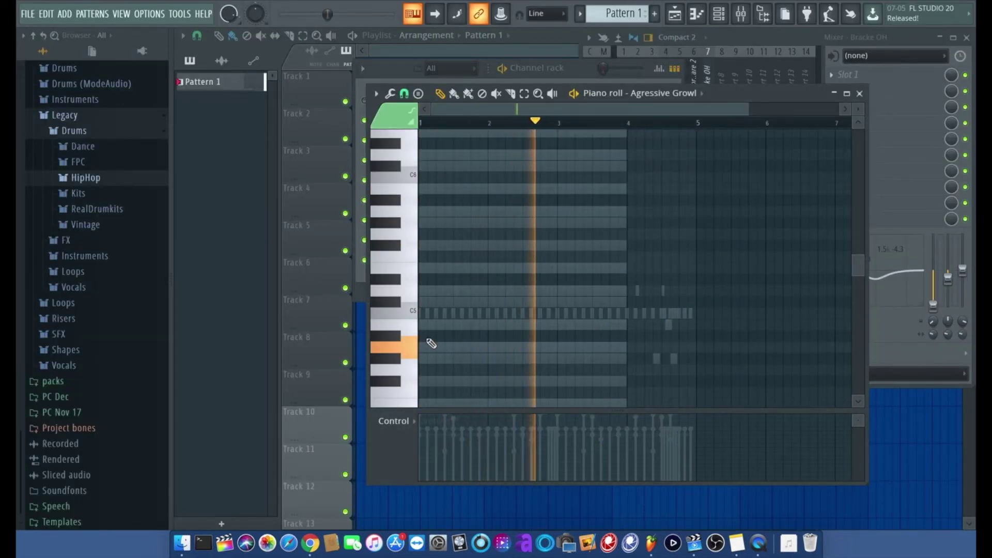
Draw a long Agressive Growl note from bar 1, raise it to A4 and fit it to two bars.
{"action": "key", "text": "space"}
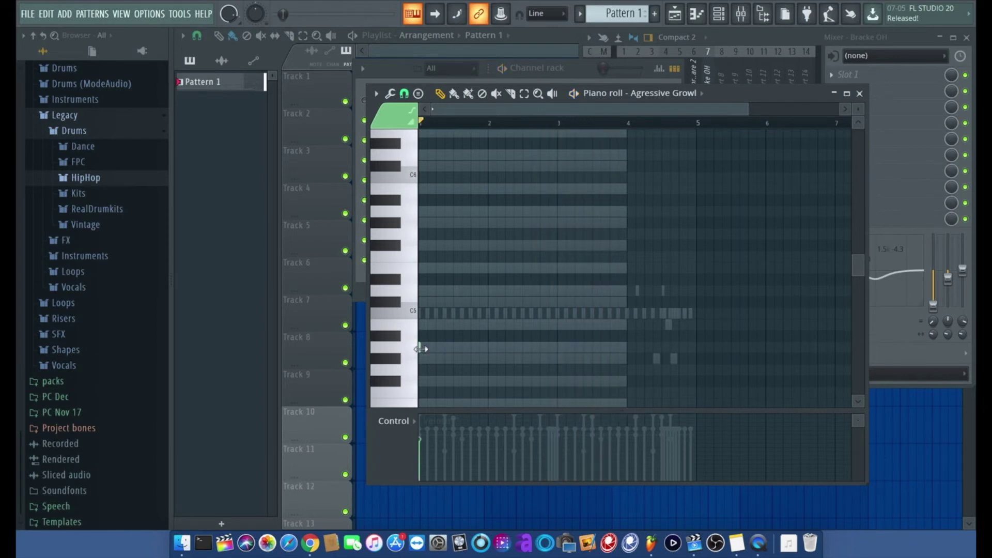
{"action": "left_click_drag", "start_coordinate": [424, 347], "coordinate": [600, 349]}
{"action": "mouse_move", "coordinate": [525, 347]}
{"action": "left_mouse_down"}
{"action": "mouse_move", "coordinate": [515, 370]}
{"action": "mouse_move", "coordinate": [511, 350]}
{"action": "left_mouse_up"}
{"action": "key", "text": "space"}
{"action": "scroll", "coordinate": [513, 352], "scroll_direction": "down", "scroll_amount": 5}
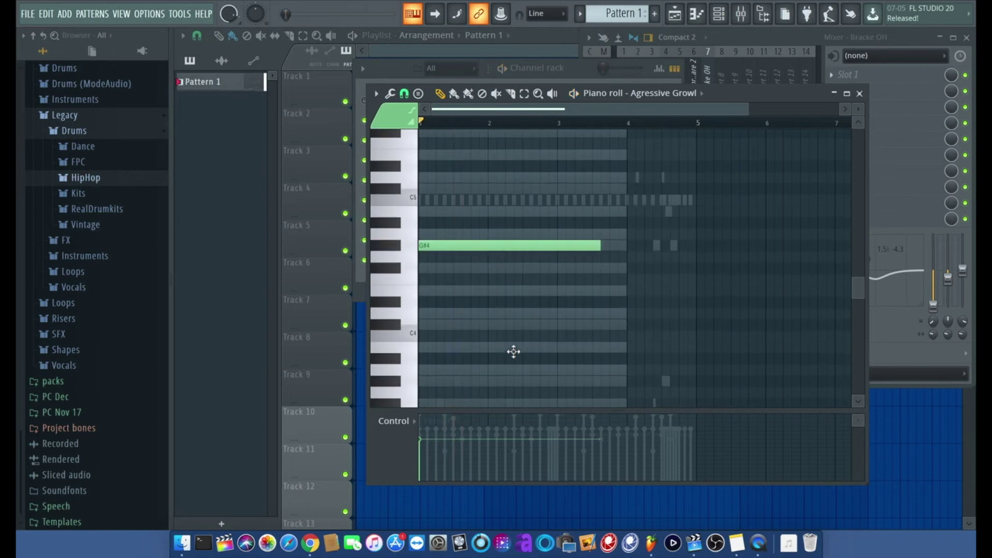
{"action": "left_click_drag", "start_coordinate": [501, 247], "coordinate": [506, 234]}
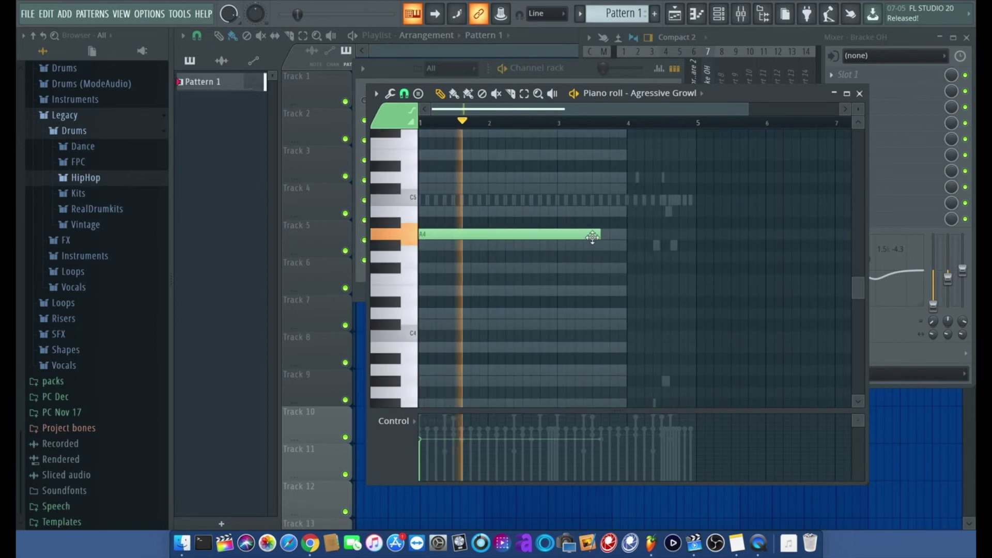
{"action": "left_click_drag", "start_coordinate": [601, 235], "coordinate": [557, 237]}
Add G#4 from bar 3 to mid-bar 4, harmonise with D4 and C#4 underneath, and end bar 4 on E4.
{"action": "key", "text": "space"}
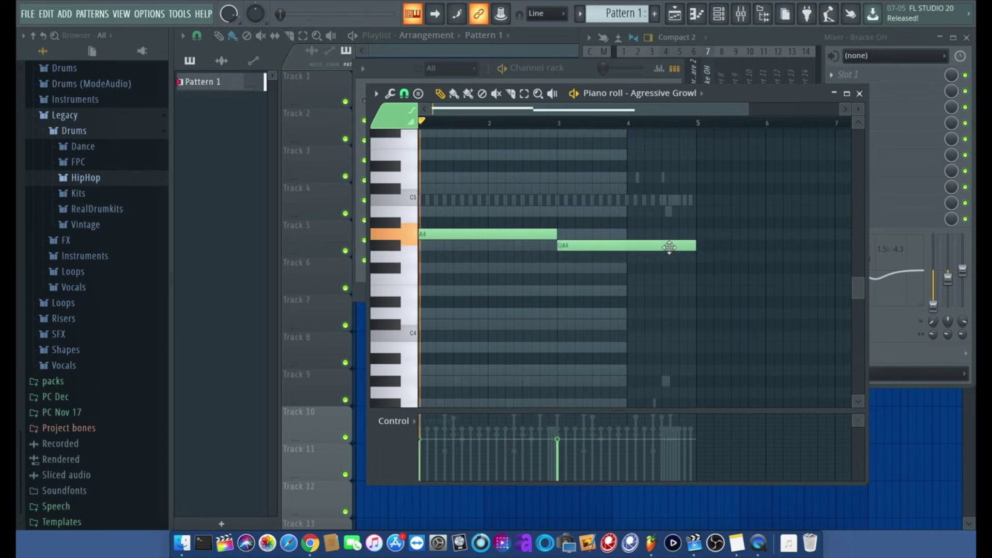
{"action": "key", "text": "space"}
{"action": "left_click_drag", "start_coordinate": [694, 246], "coordinate": [627, 246]}
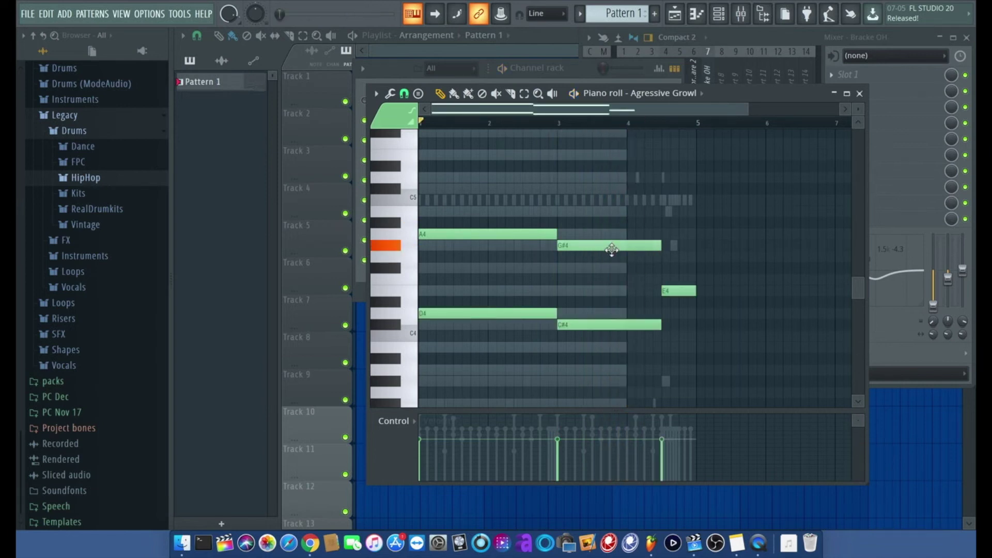
Try transposing all Agressive Growl notes up one octave.
{"action": "key", "text": "space"}
{"action": "key", "text": "ctrl+a"}
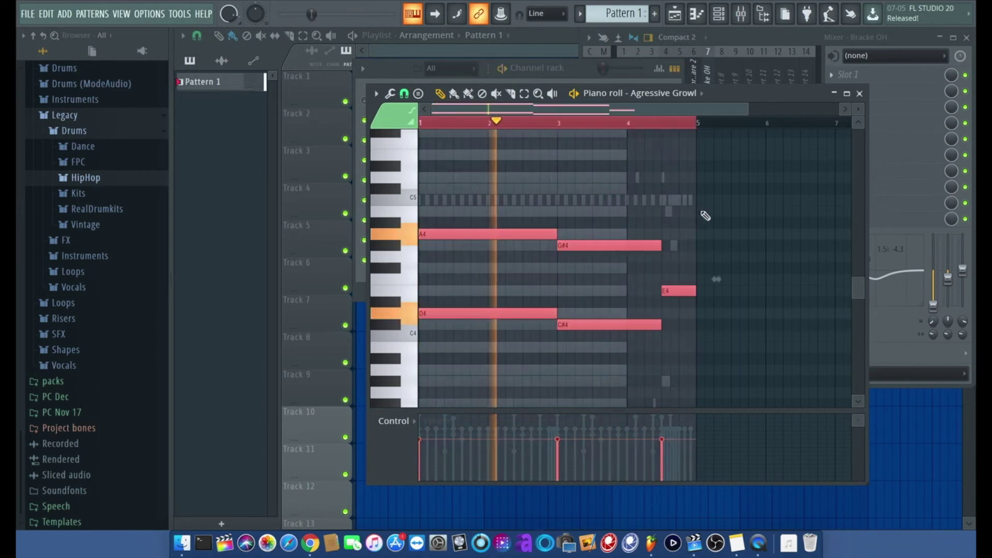
{"action": "key", "text": "ctrl+Up"}
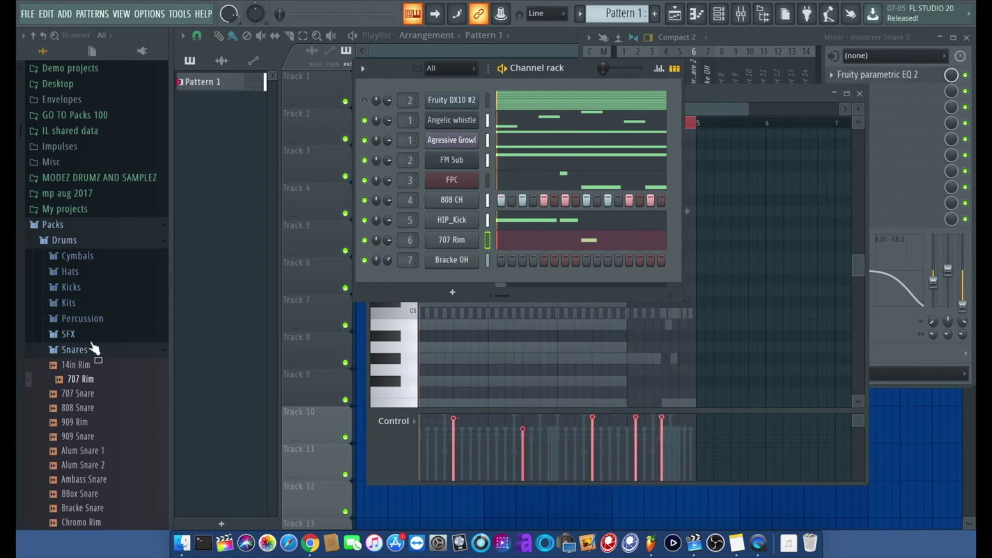
Audition 707 Snare and 808 Snare, and replace the 707 Rim channel's sample with 808 Snare.
{"action": "left_click_drag", "start_coordinate": [85, 393], "coordinate": [98, 404]}
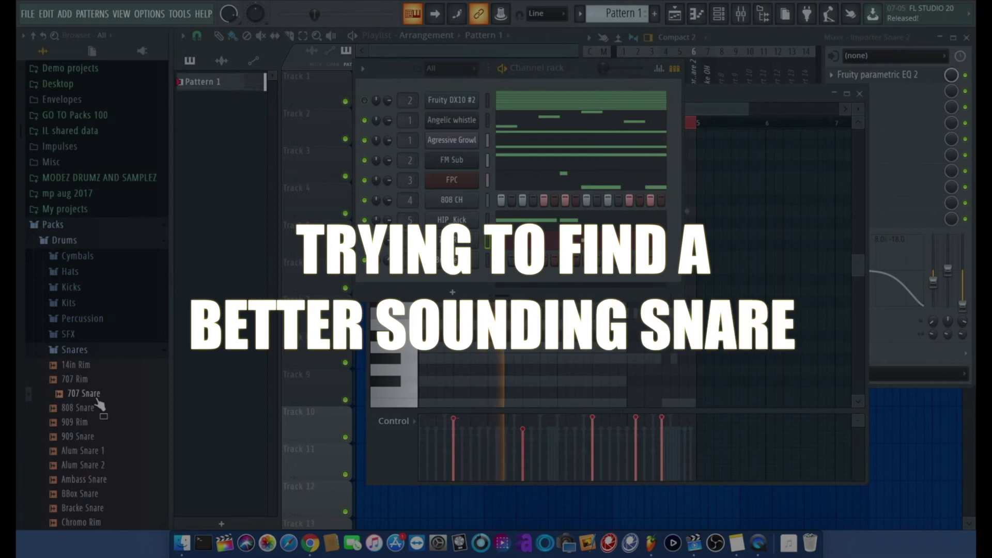
{"action": "left_click", "coordinate": [100, 406]}
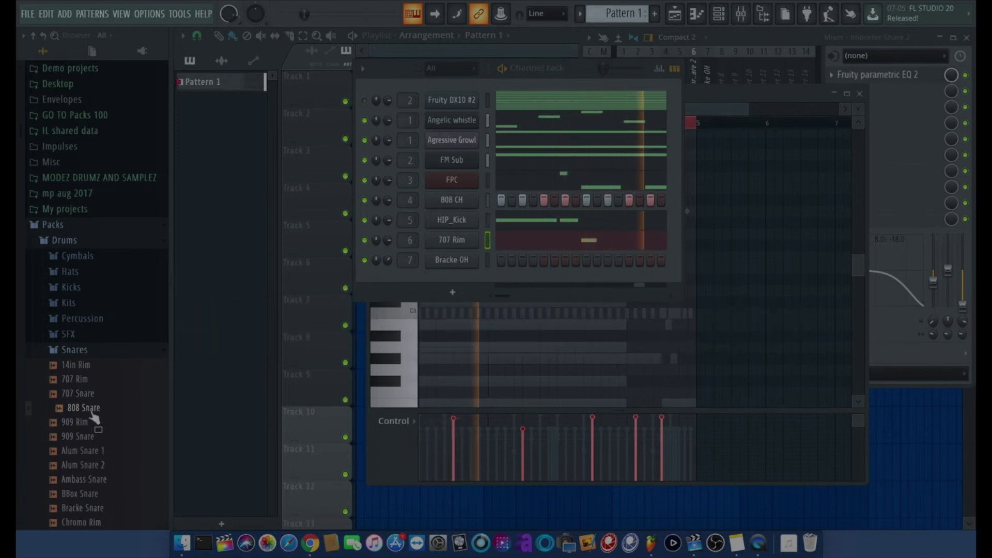
{"action": "left_click_drag", "start_coordinate": [92, 412], "coordinate": [463, 242]}
{"action": "left_click", "coordinate": [463, 241]}
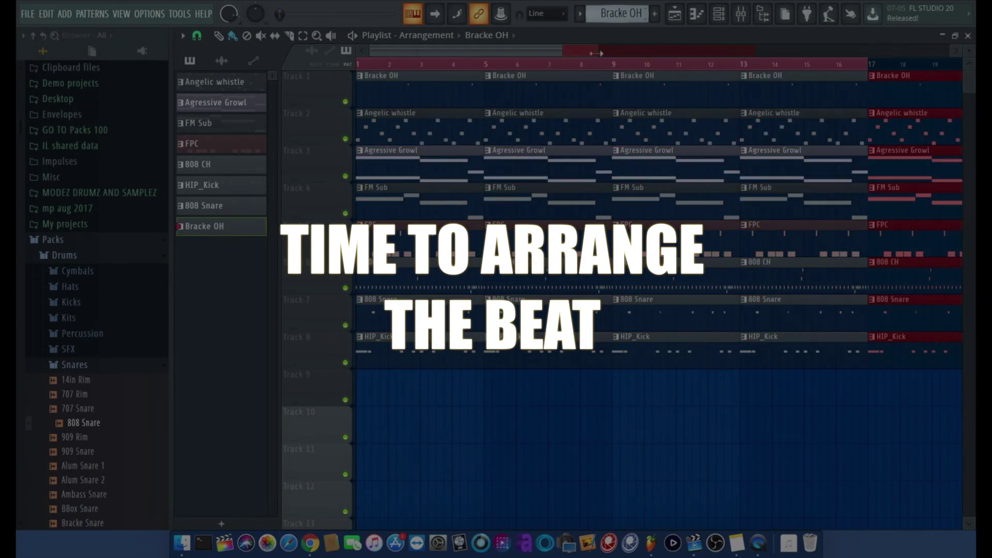
Duplicate the pattern clips on all eight playlist tracks so the arrangement extends to bar 33.
{"action": "left_click_drag", "start_coordinate": [597, 54], "coordinate": [948, 53]}
{"action": "key", "text": "ctrl+d"}
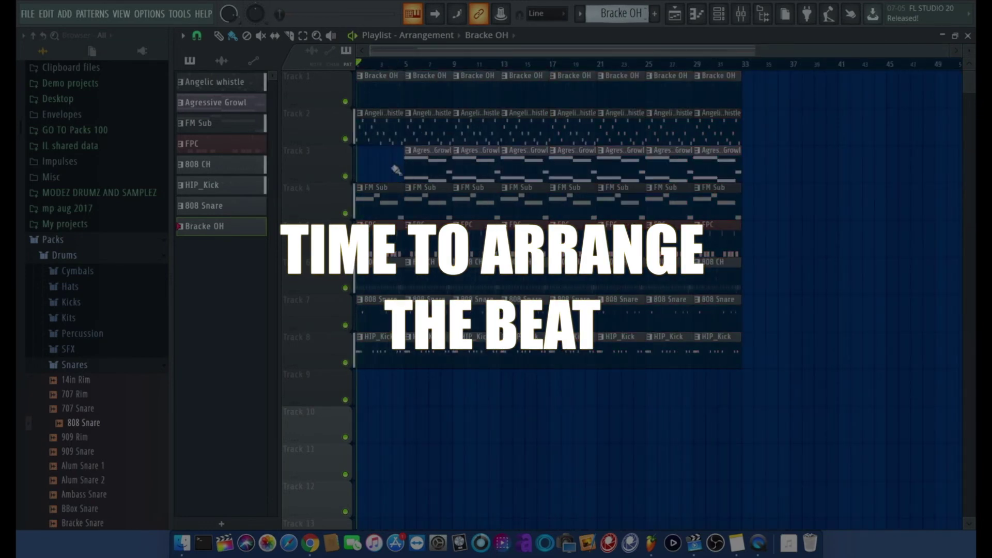
Thin out the intro by deleting Agressive Growl and FPC clips before bar 9 and FM Sub and 808 CH clips before bar 5.
{"action": "left_click", "coordinate": [425, 171]}
{"action": "right_click", "coordinate": [425, 173]}
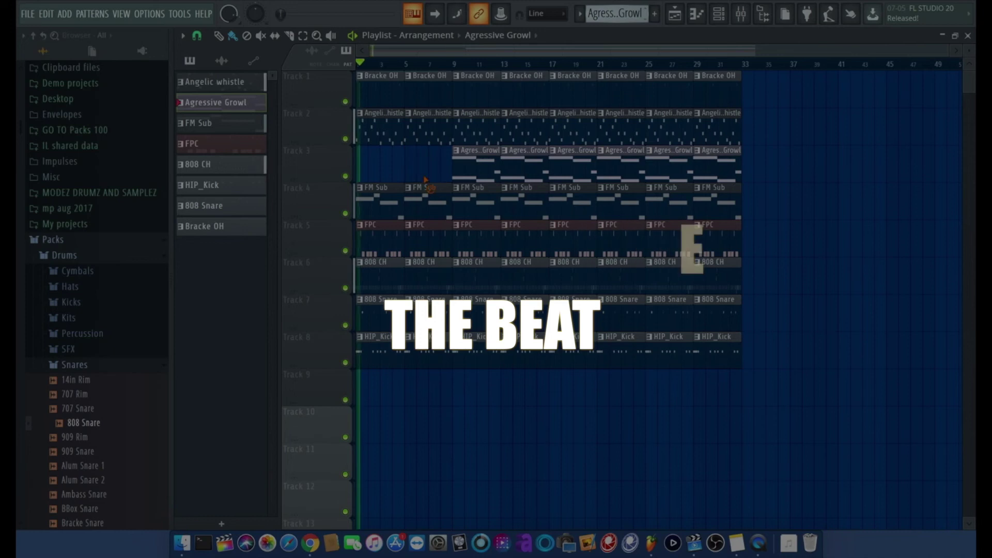
{"action": "right_click", "coordinate": [375, 206]}
{"action": "right_click", "coordinate": [369, 240]}
{"action": "right_click", "coordinate": [365, 281]}
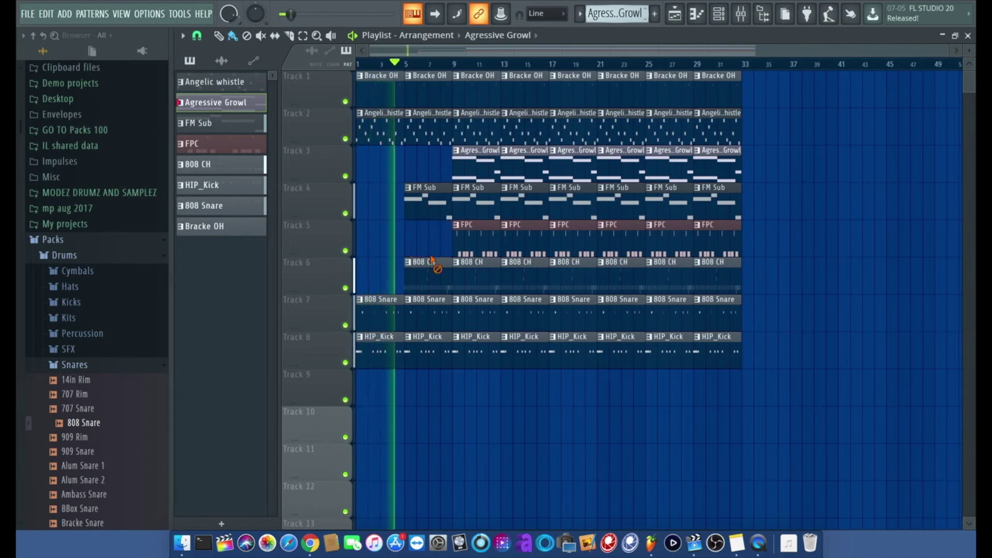
Thin out the arrangement by deleting FM Sub clips before bar 9, FPC clips before bar 13, and Agressive Growl and 808 CH clips before bar 17.
{"action": "right_click", "coordinate": [432, 253]}
{"action": "right_click", "coordinate": [435, 269]}
{"action": "right_click", "coordinate": [433, 210]}
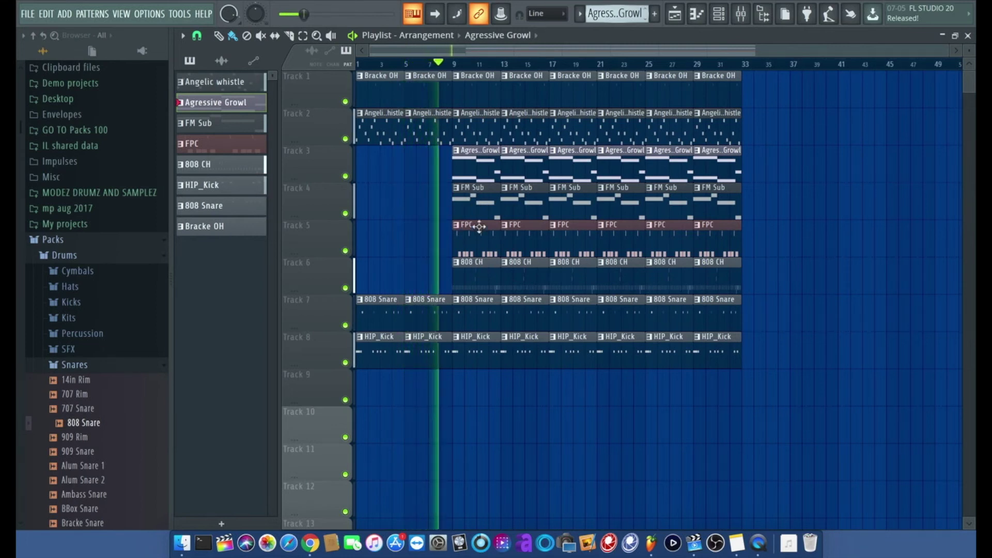
{"action": "right_click", "coordinate": [477, 282]}
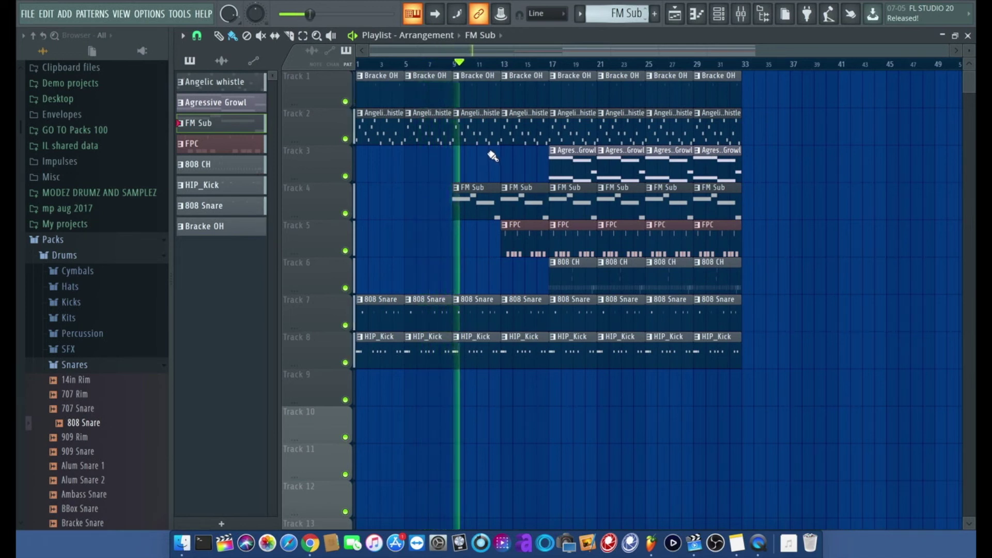
Cut the low equalizer band of the Importer Snare 2 mixer track to -18.0 and raise its mid band slightly.
{"action": "scroll", "coordinate": [491, 155], "scroll_direction": "up", "scroll_amount": 2}
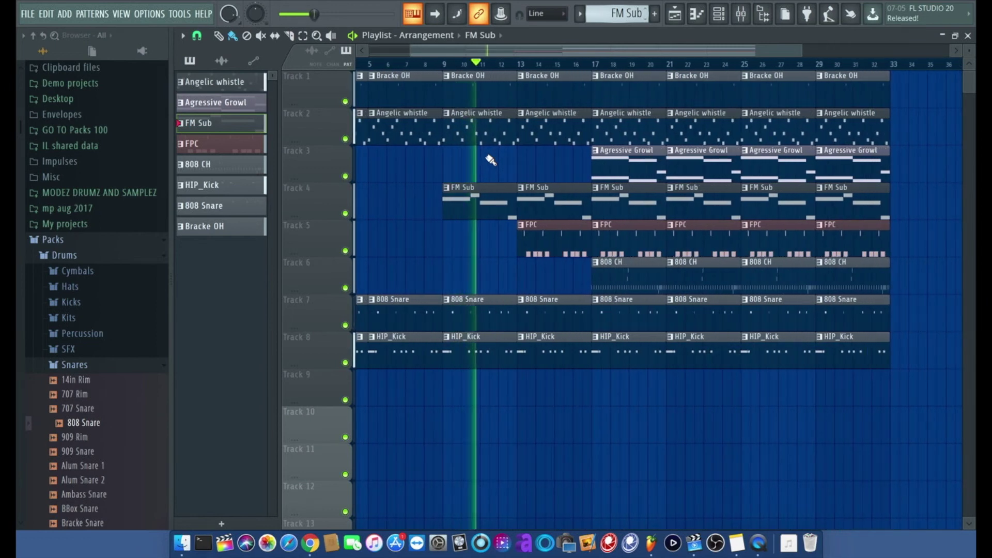
{"action": "left_click", "coordinate": [740, 14]}
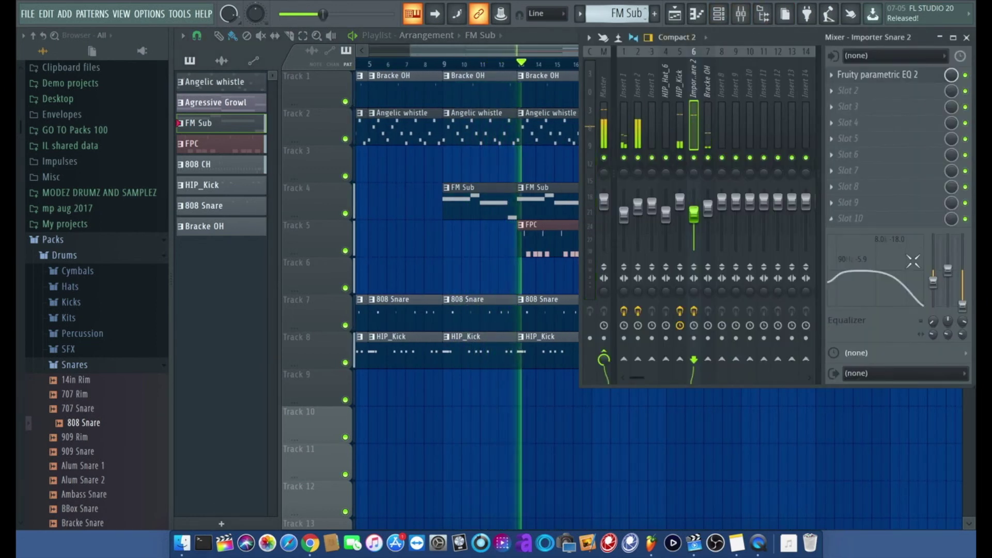
{"action": "left_click_drag", "start_coordinate": [943, 281], "coordinate": [932, 363]}
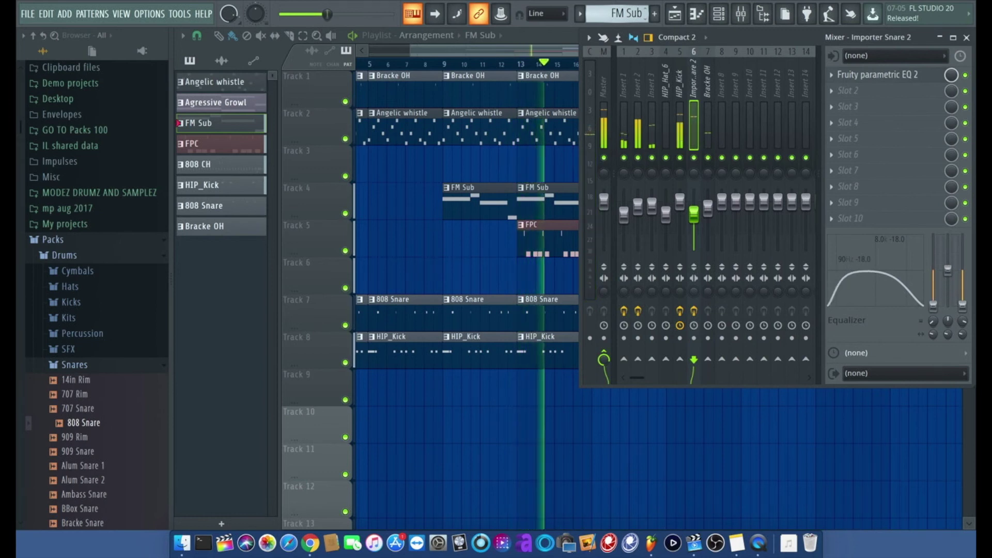
{"action": "left_click_drag", "start_coordinate": [949, 267], "coordinate": [949, 263]}
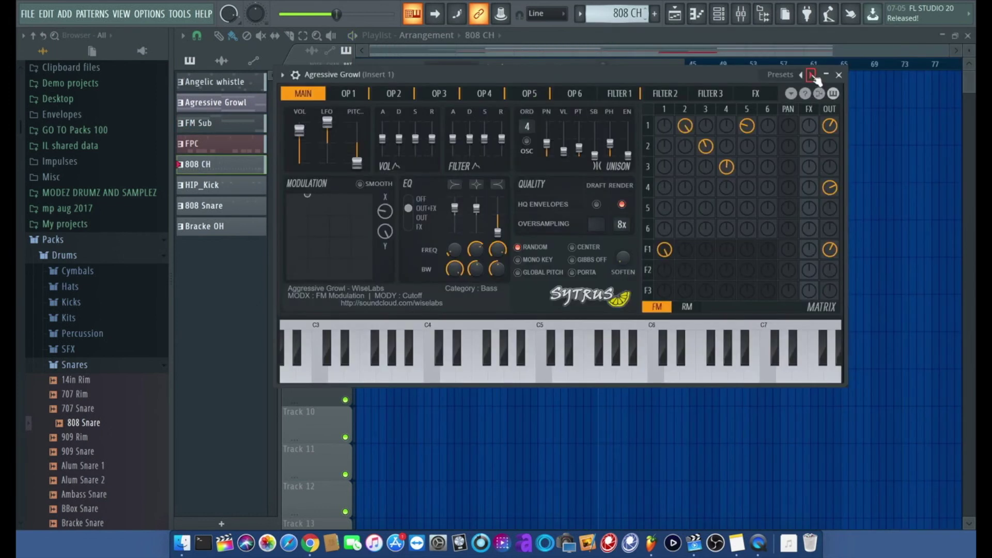
Audition other Sytrus presets on the Agressive Growl channel, including Barking Wobble, Beats and Half Triplet Pad.
{"action": "left_click", "coordinate": [811, 75]}
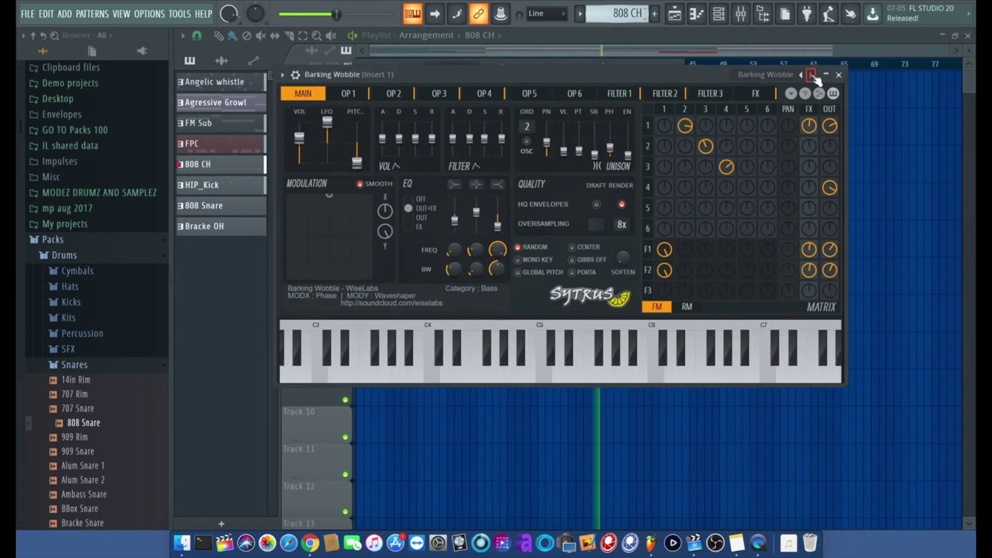
{"action": "left_click", "coordinate": [811, 75]}
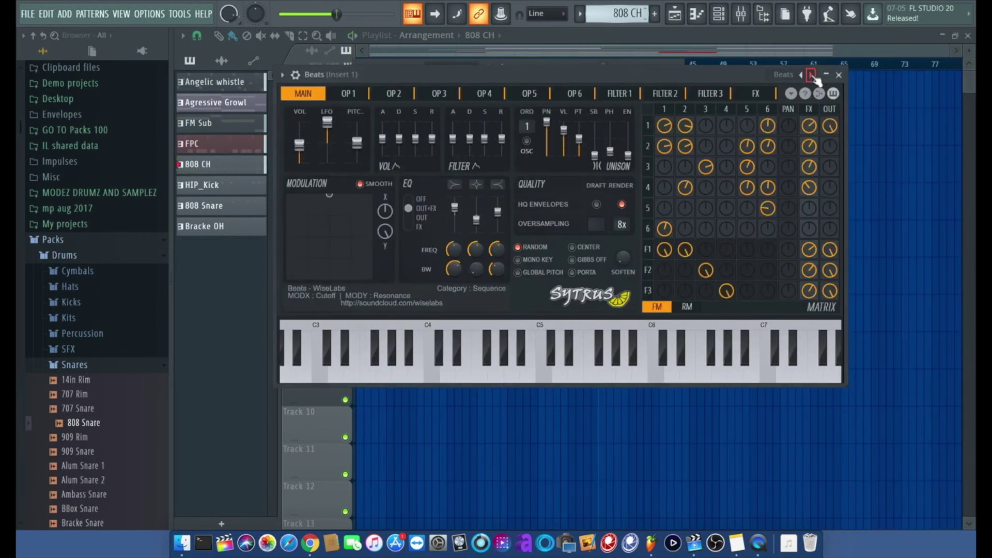
{"action": "left_click", "coordinate": [812, 75]}
{"action": "left_click", "coordinate": [812, 74]}
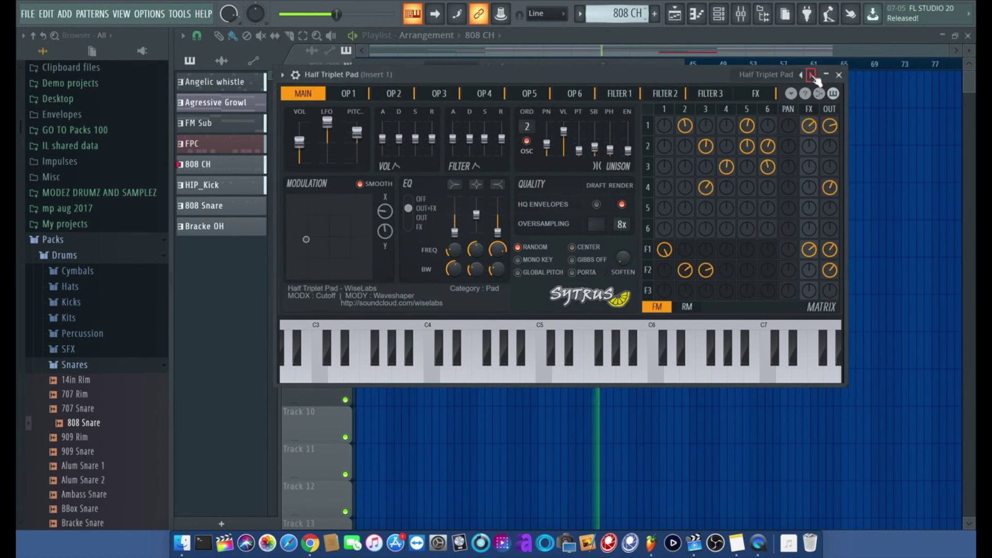
{"action": "left_click", "coordinate": [801, 75]}
{"action": "left_click", "coordinate": [838, 75]}
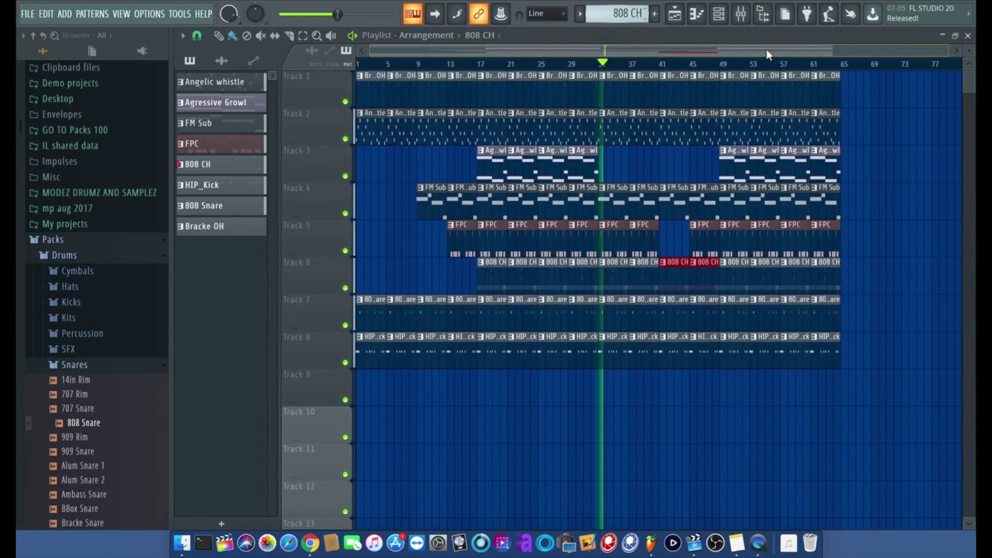
Play the arrangement from bar 49, check the track levels in the mixer, and stop playback.
{"action": "left_click", "coordinate": [722, 64]}
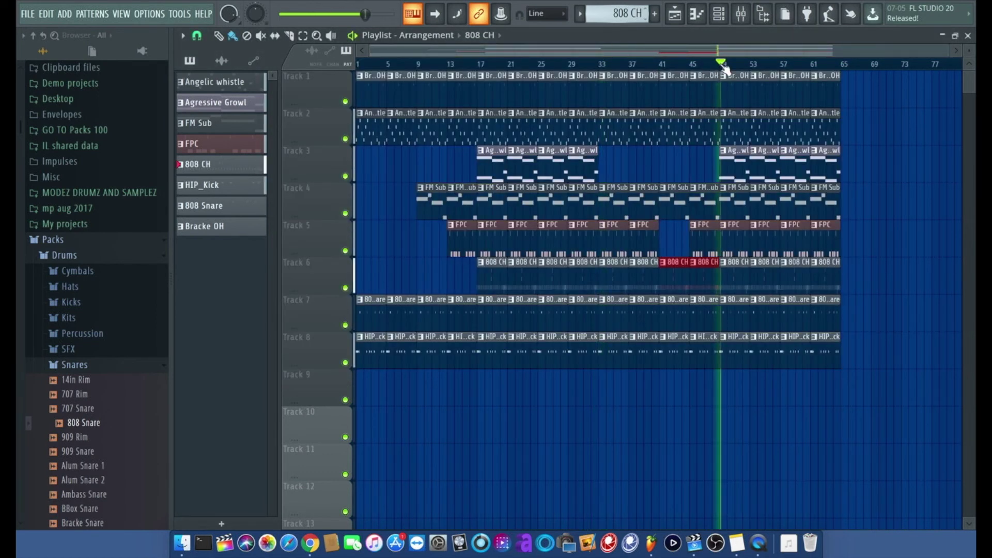
{"action": "left_click", "coordinate": [748, 22]}
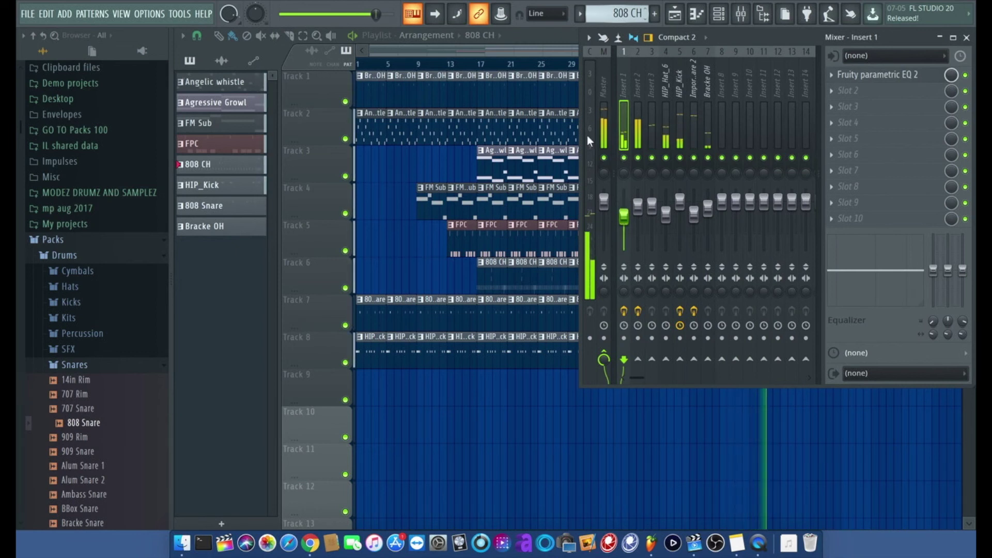
{"action": "left_click", "coordinate": [549, 50]}
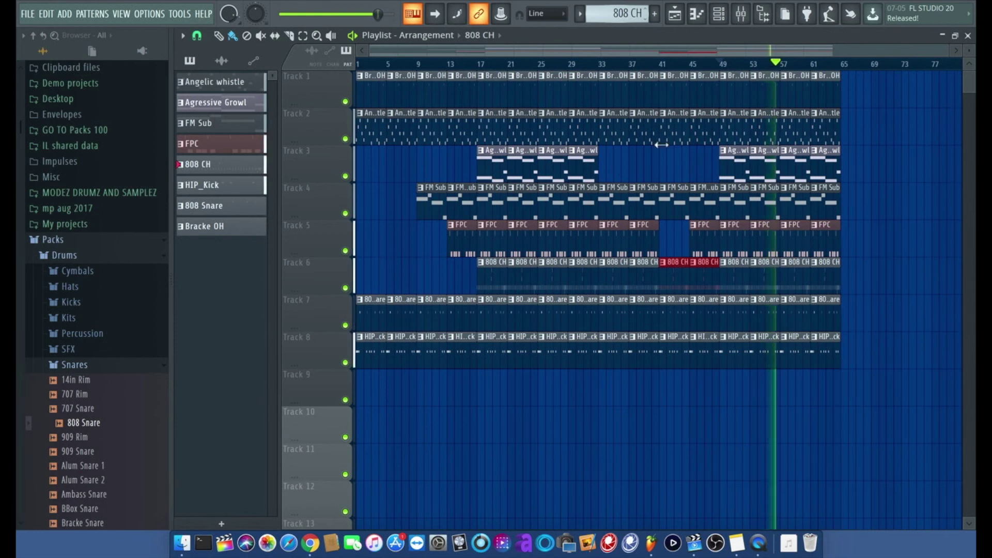
{"action": "key", "text": "space"}
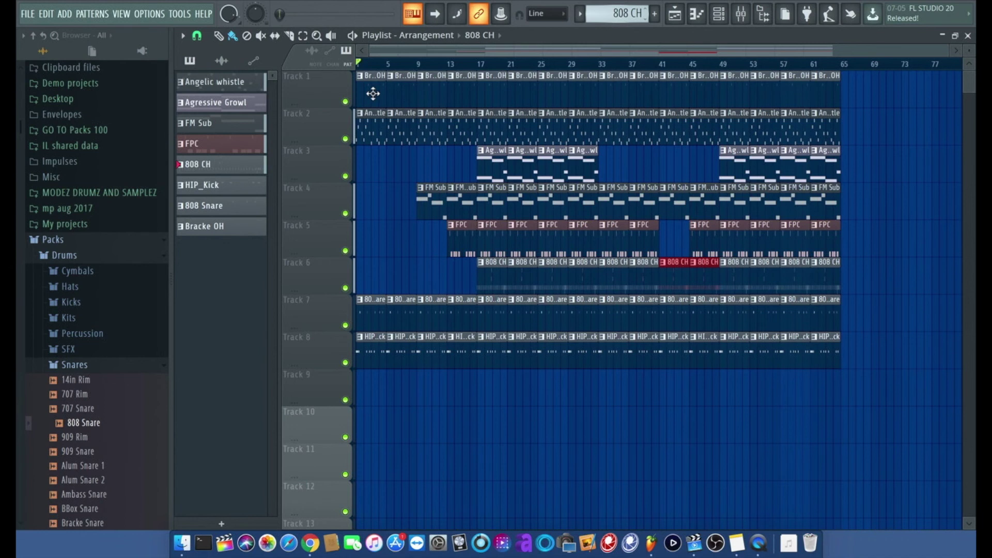
Duplicate the whole arrangement after itself so all the tracks extend to bar 129.
{"action": "key", "text": "ctrl+a"}
{"action": "key", "text": "ctrl+b"}
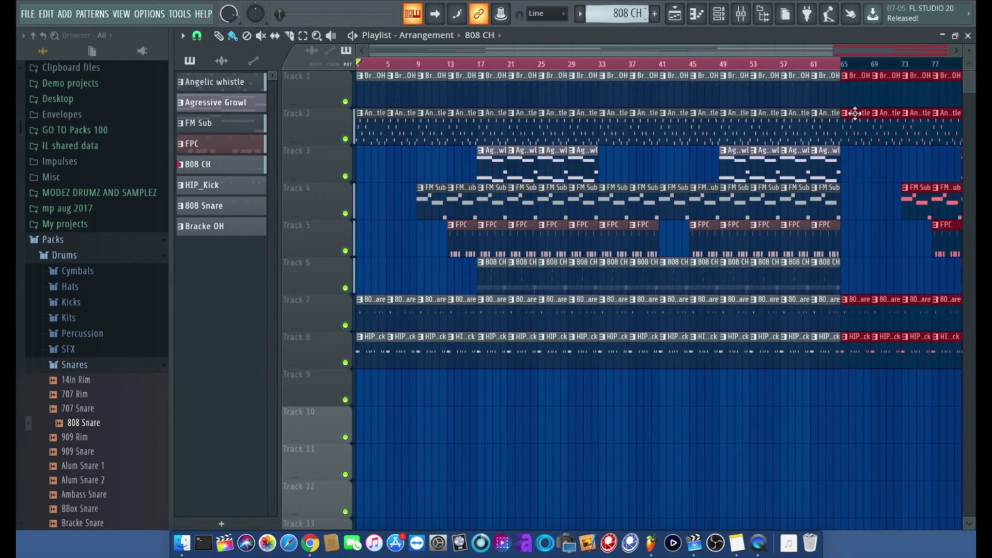
{"action": "left_click", "coordinate": [793, 64]}
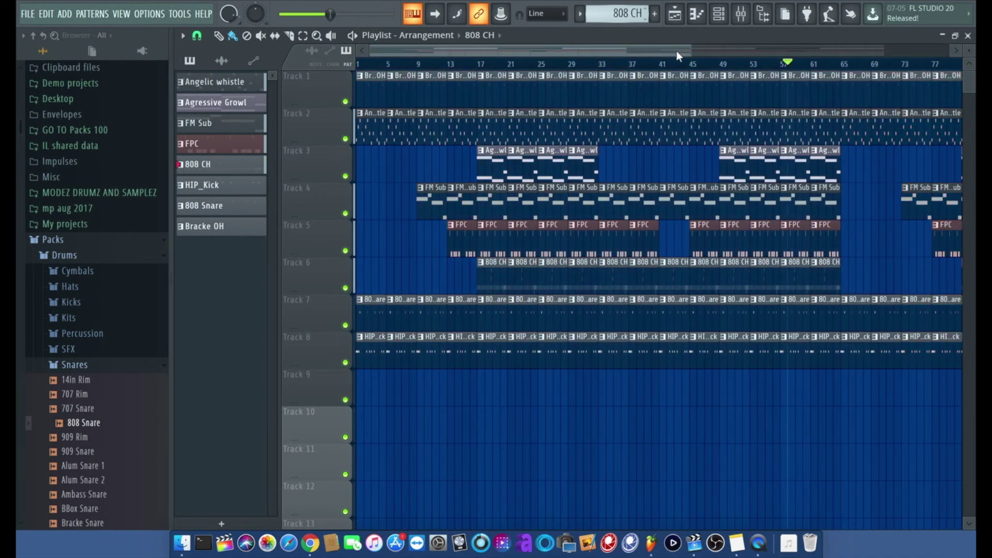
{"action": "left_click_drag", "start_coordinate": [677, 51], "coordinate": [971, 52]}
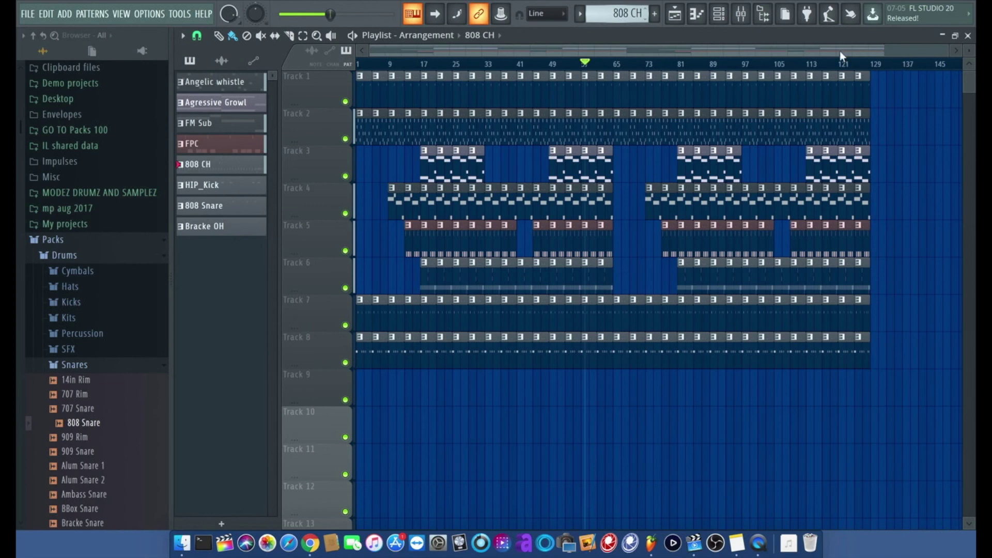
{"action": "scroll", "coordinate": [750, 165], "scroll_direction": "down", "scroll_amount": 3}
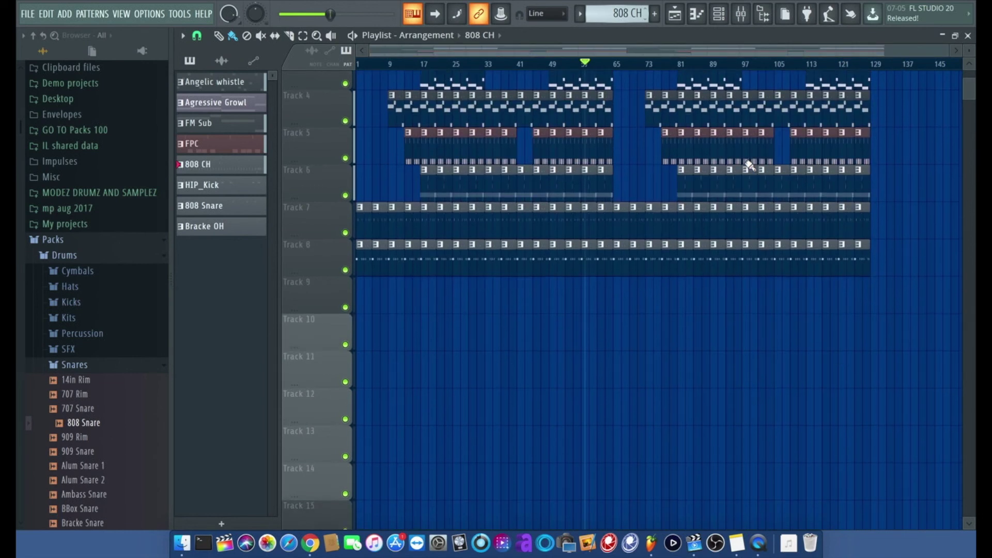
{"action": "scroll", "coordinate": [750, 165], "scroll_direction": "up", "scroll_amount": 3}
{"action": "scroll", "coordinate": [750, 166], "scroll_direction": "right", "scroll_amount": 1}
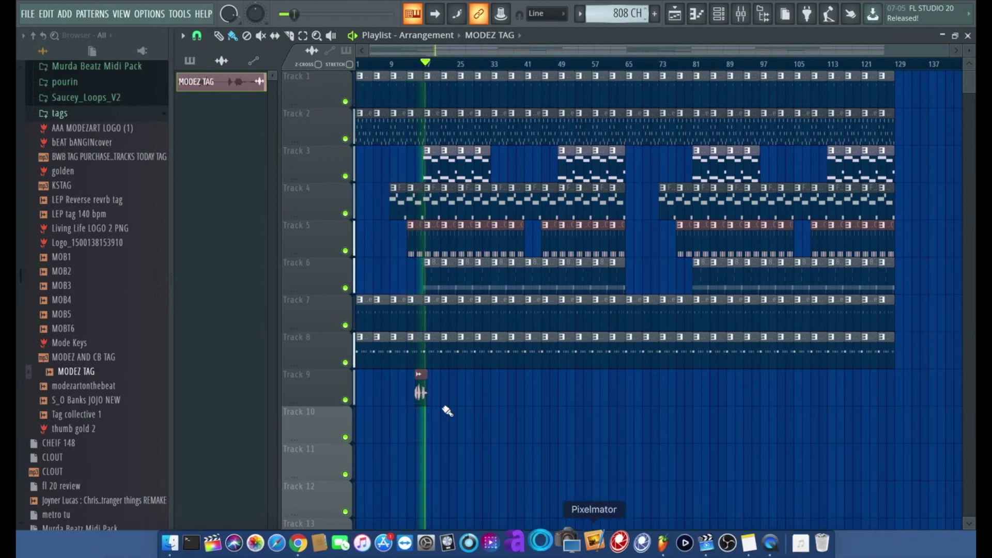
Open the channel settings of the MODEZ TAG audio clip on Track 9.
{"action": "double_click", "coordinate": [419, 392]}
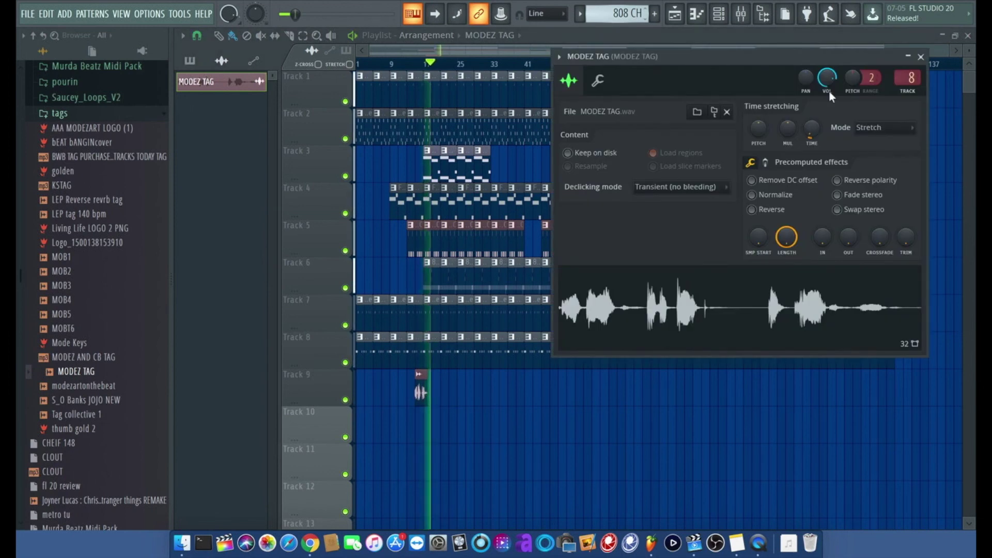